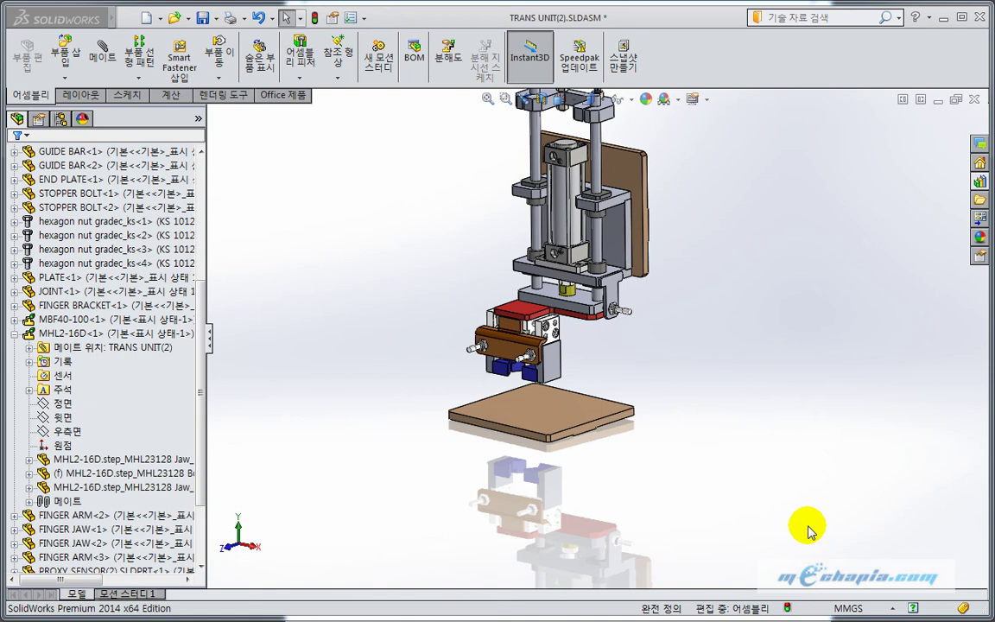
- Fit the view and delete SLIDE PLATE<2> from the assembly, confirming Yes
key(f)
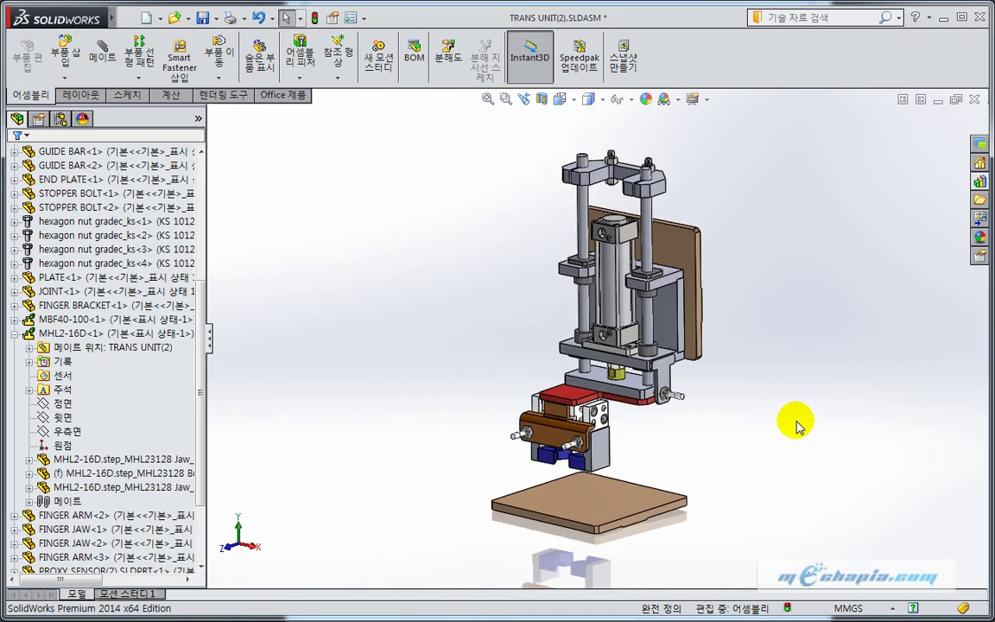
click(577, 496)
key(Delete)
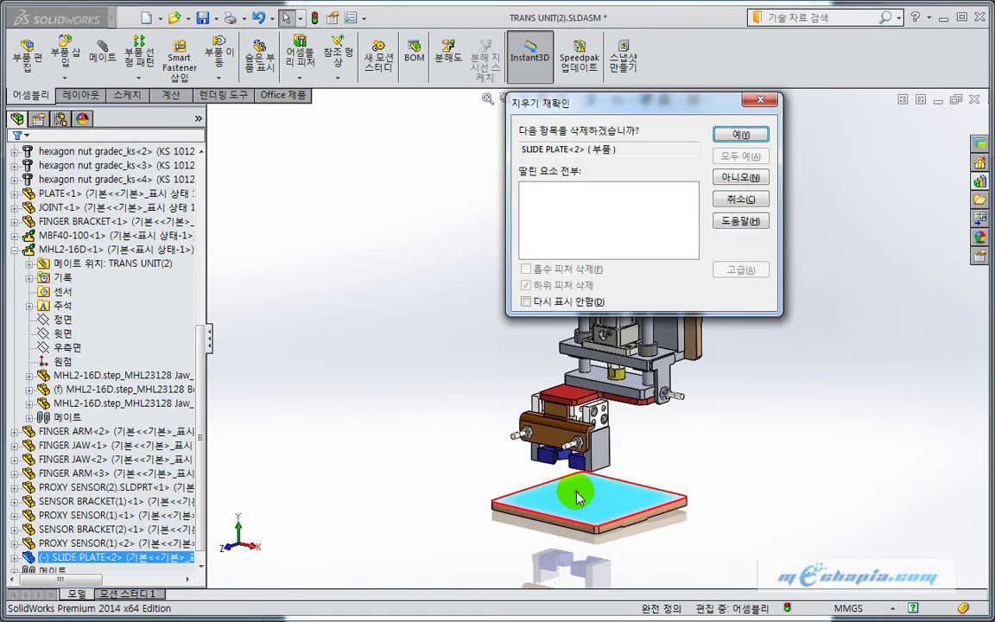
click(740, 136)
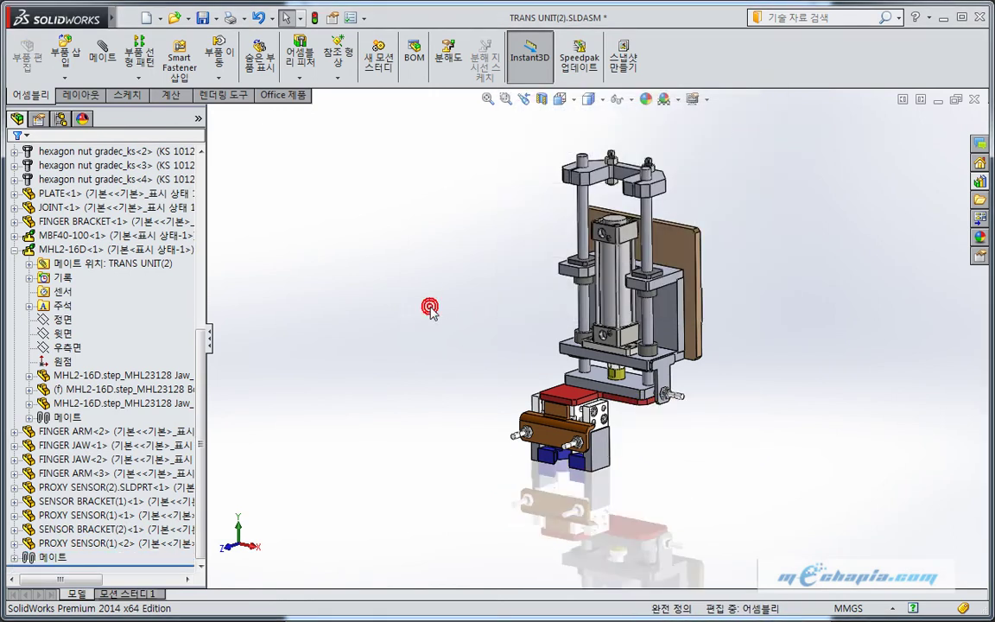
click(429, 308)
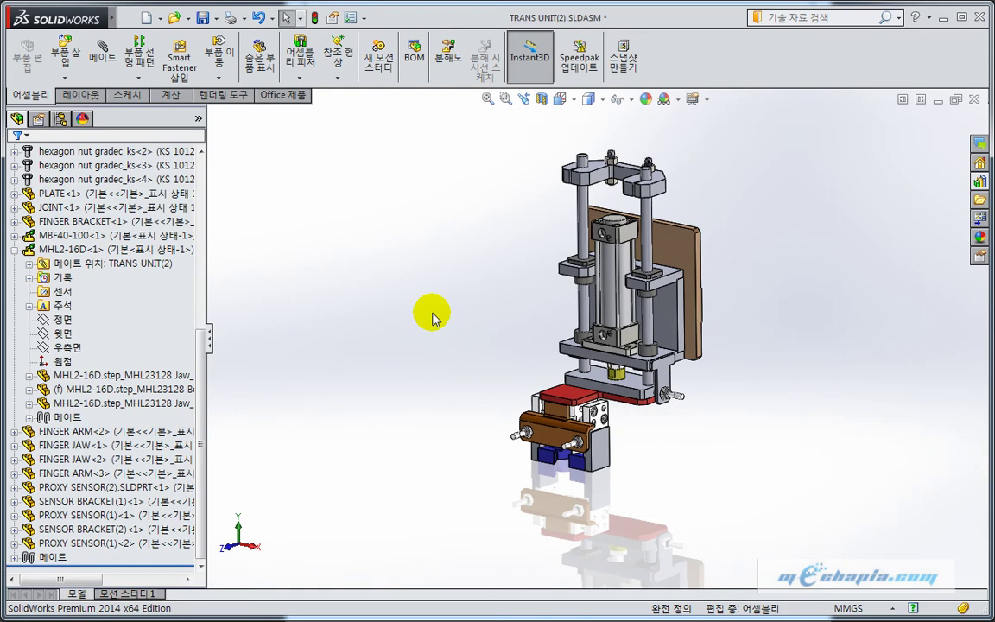
- Expand MBF40-100<1> and its Mates folder in the tree to list its positioning mates
click(112, 251)
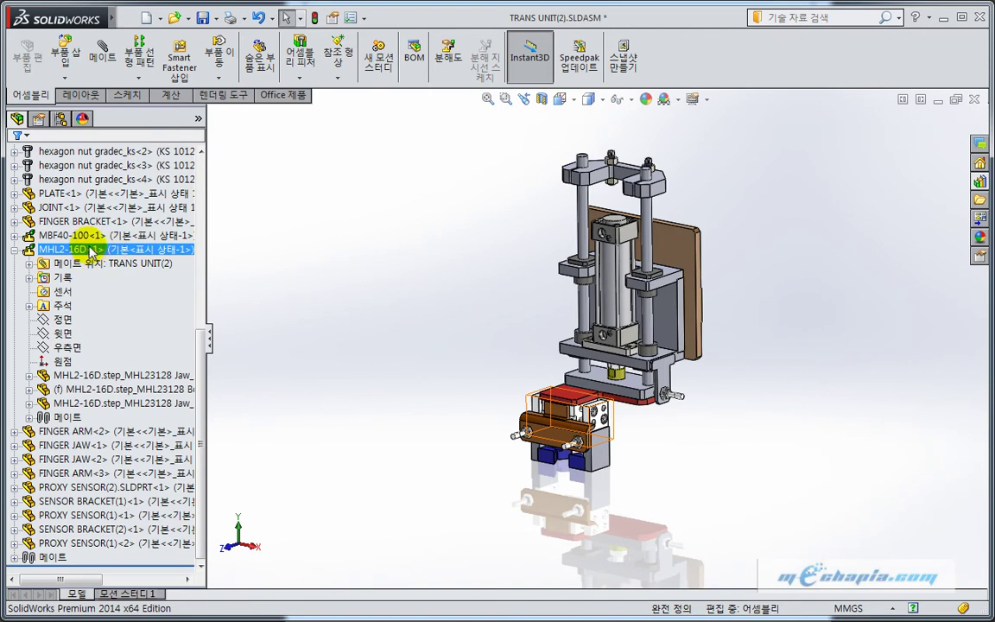
click(82, 235)
click(15, 236)
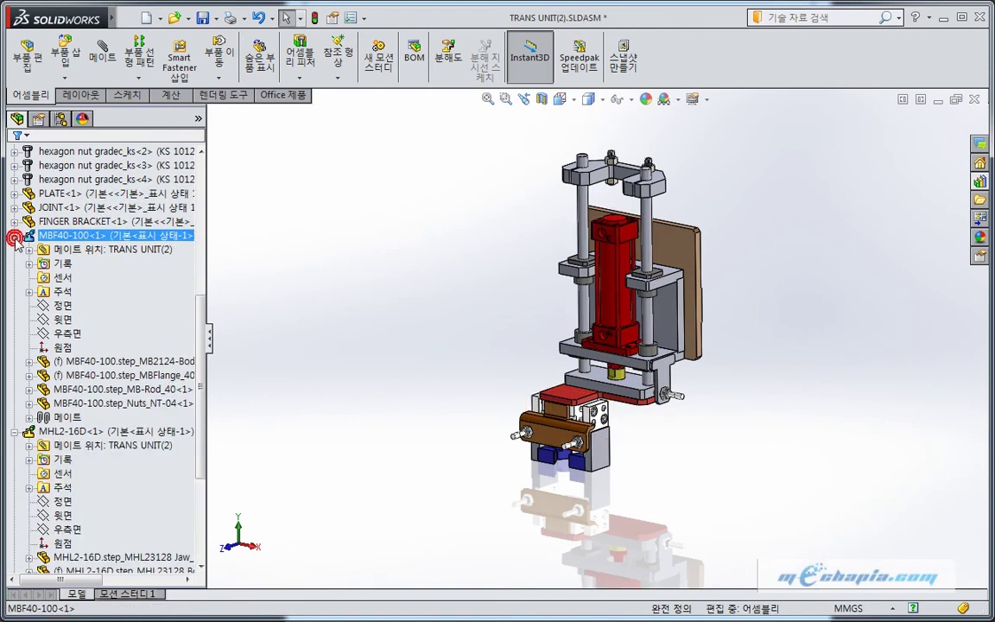
click(28, 249)
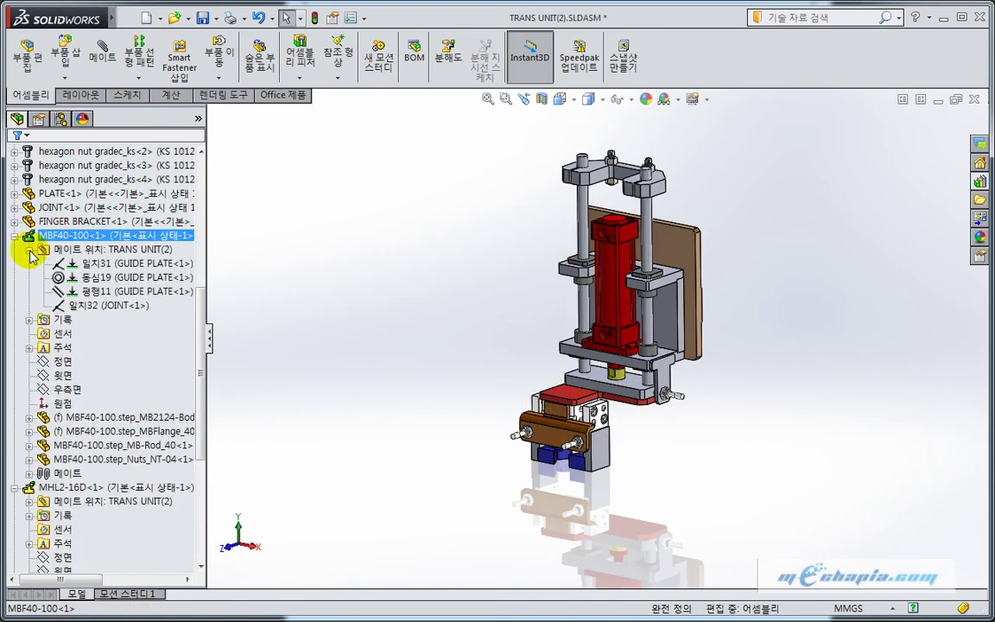
right_click(61, 235)
- Open MBF40-100 in its own window and drag the rod to test its travel
click(121, 202)
scroll(322, 362, up, 3)
middle_drag(489, 451, 477, 422)
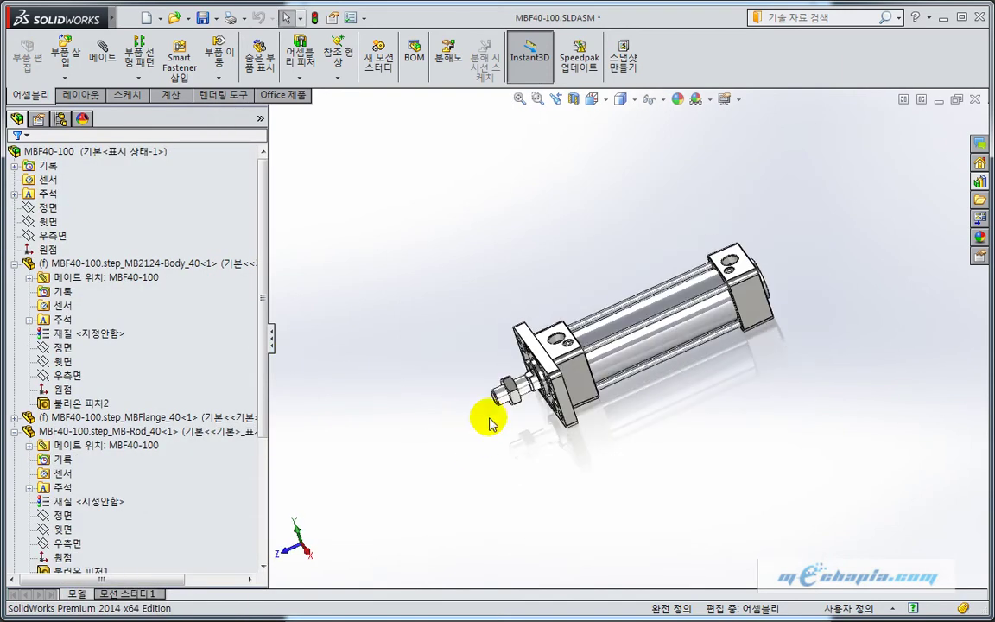
mouse_move(505, 406)
mouse_down()
mouse_move(393, 445)
mouse_move(503, 396)
mouse_up()
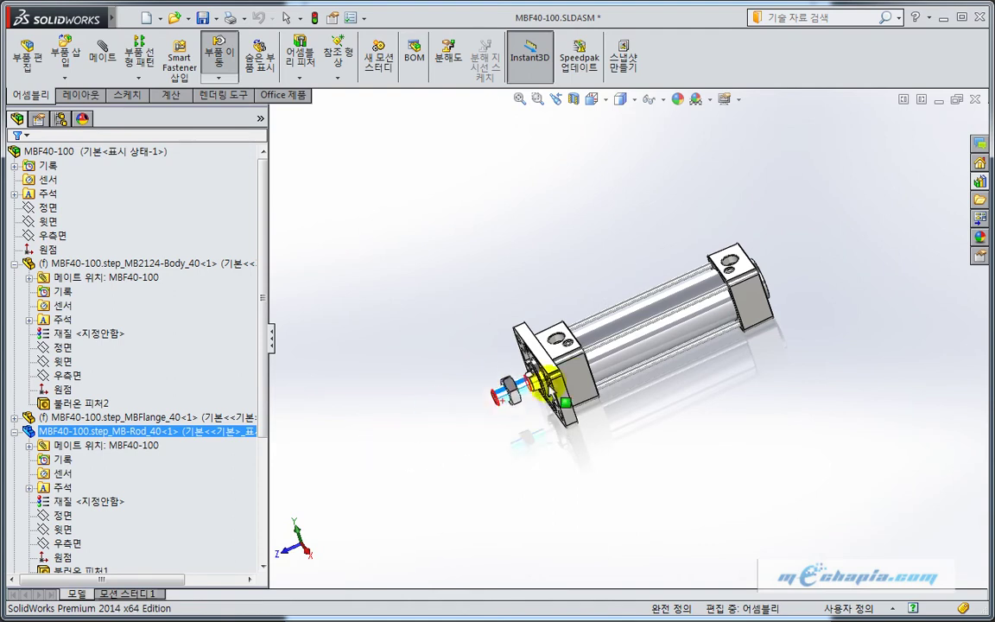
- Suppress the rod's Distance Limit1 mate, then close the window with Don't Save
click(30, 445)
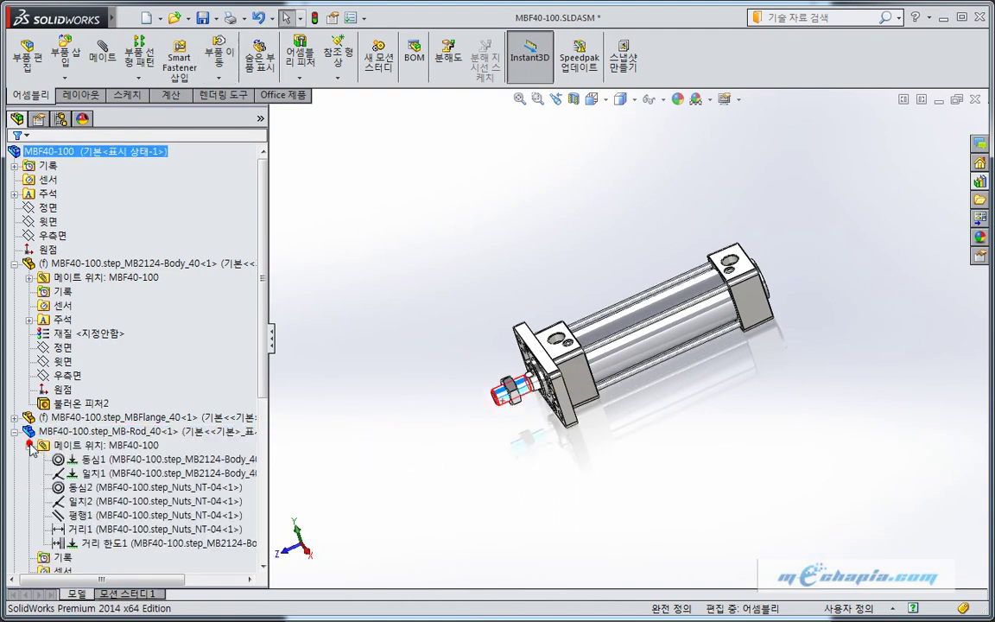
scroll(147, 473, down, 1)
click(147, 463)
scroll(129, 467, down, 1)
click(138, 459)
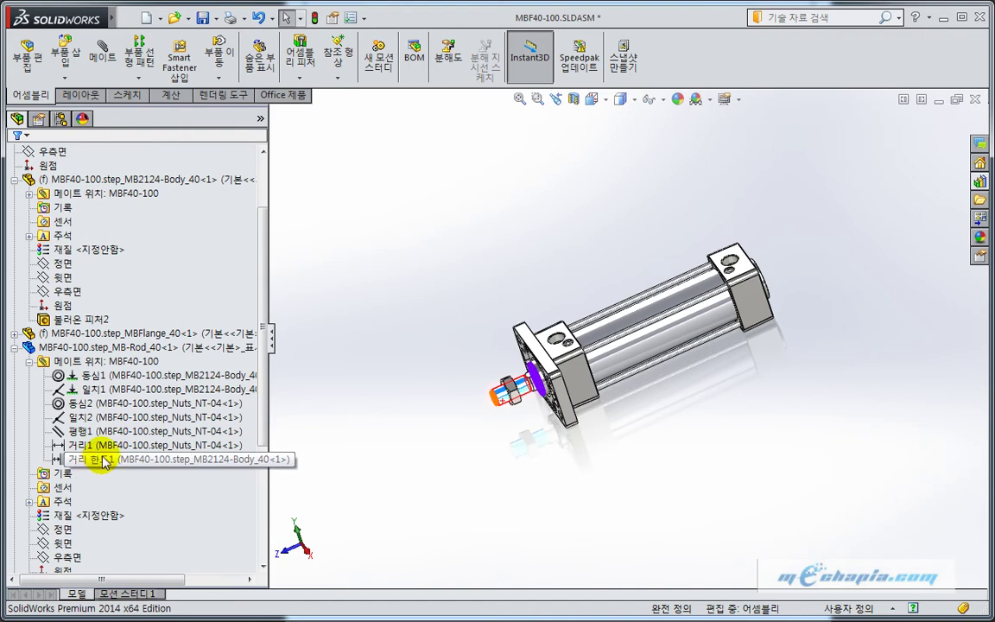
ctrl+click(113, 445)
click(113, 431)
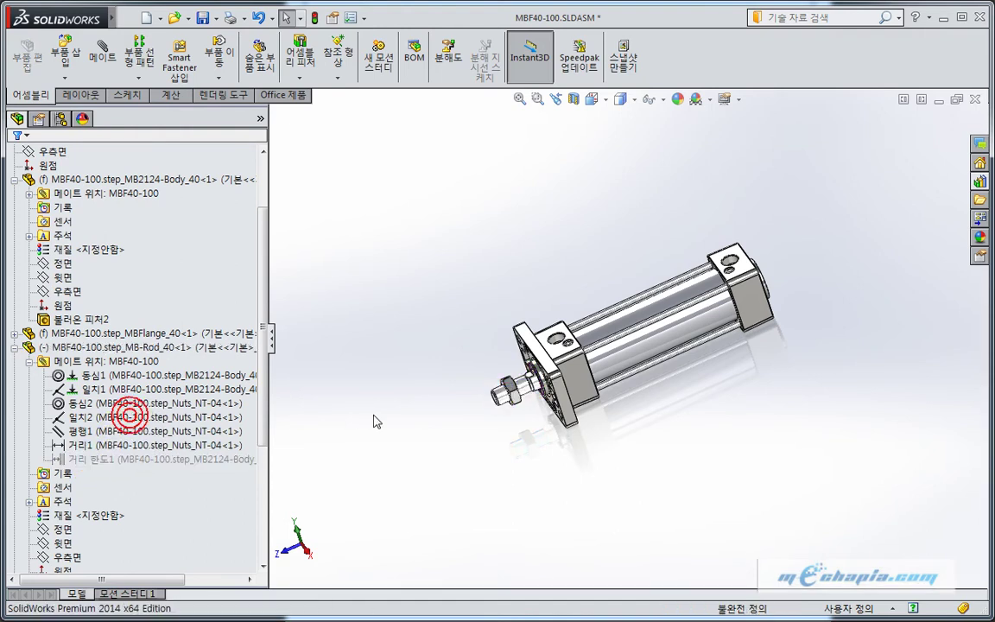
click(974, 98)
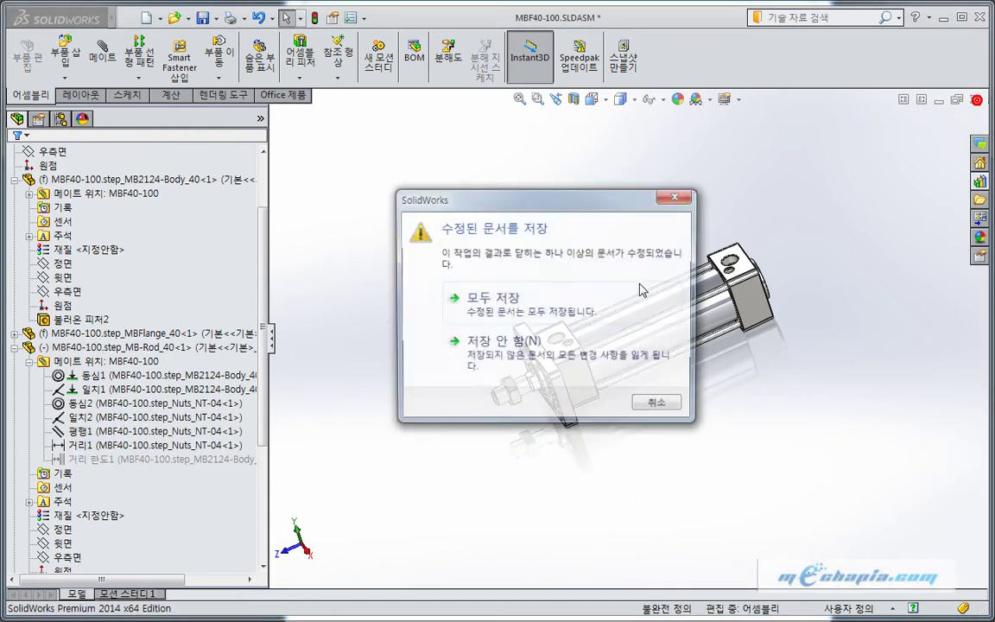
click(500, 311)
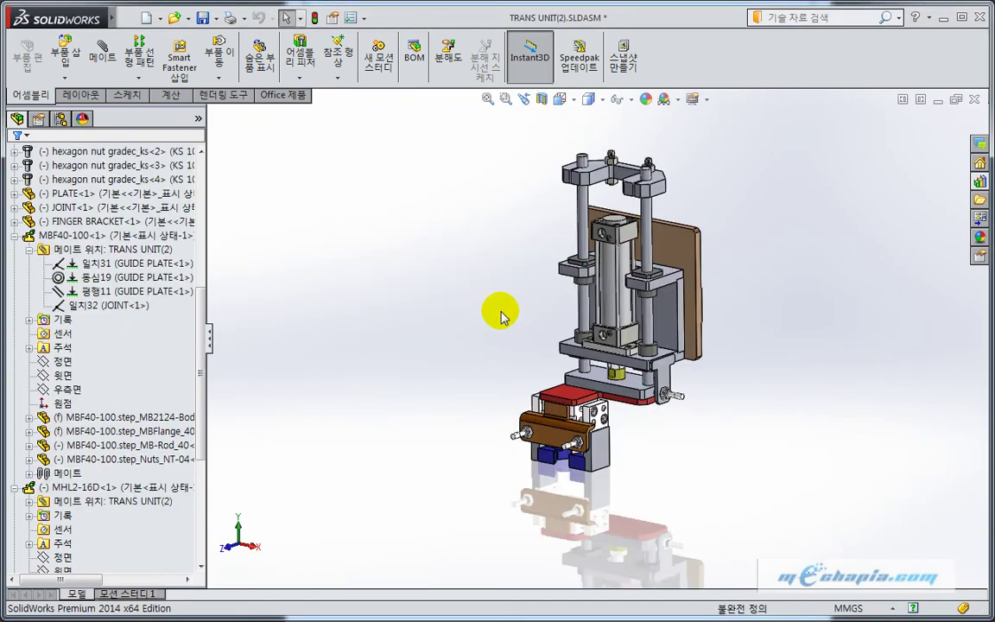
- Collapse MBF40-100 and open the MHL2-16D gripper subassembly in its own window
click(14, 235)
click(43, 249)
click(61, 199)
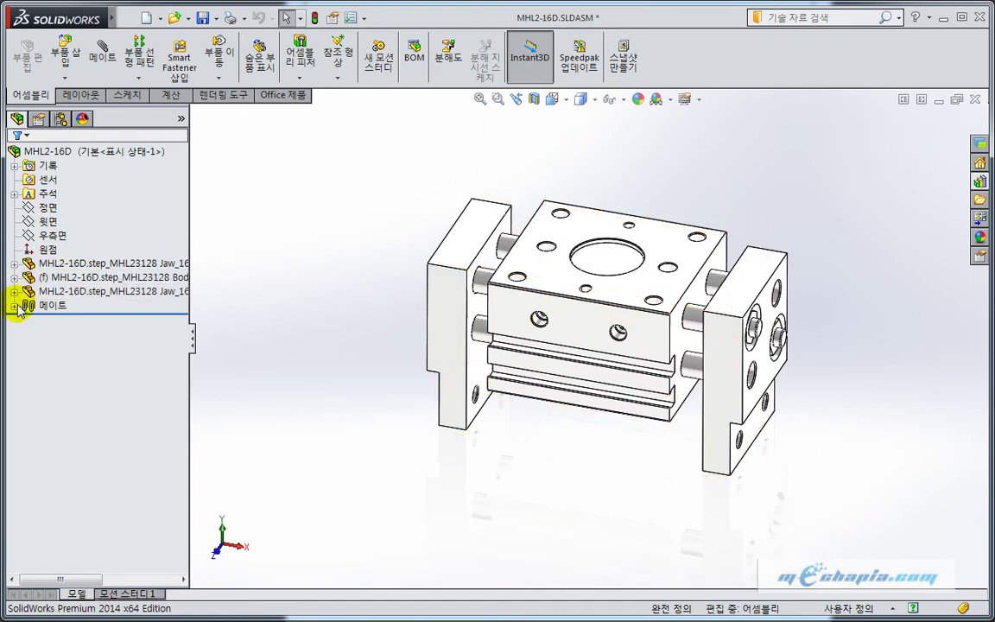
- Suppress the gripper's Distance Limit1 mate, close without saving, and collapse its tree node
click(14, 305)
click(85, 373)
ctrl+click(86, 361)
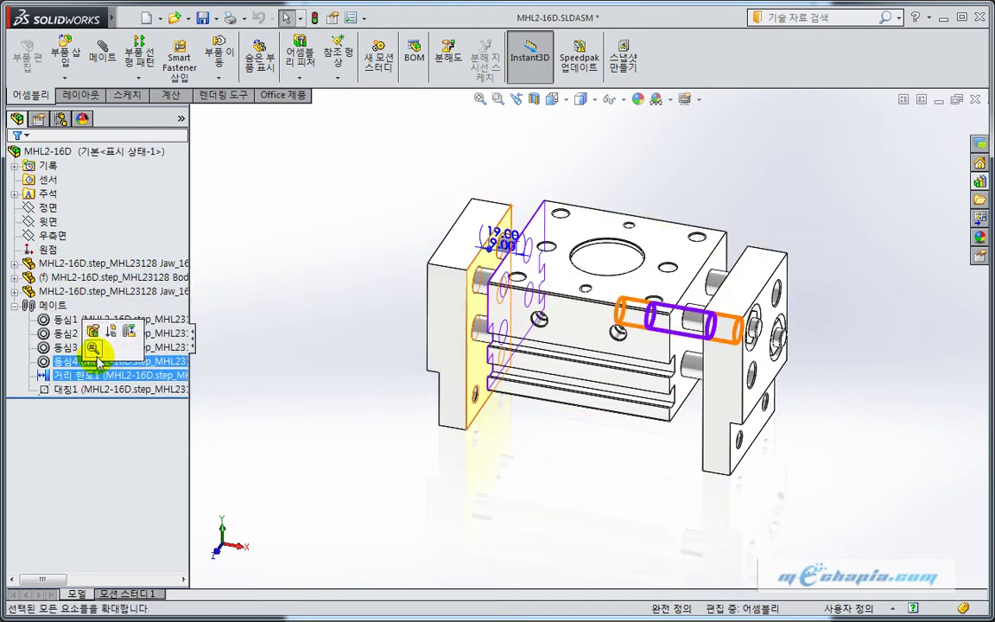
click(115, 339)
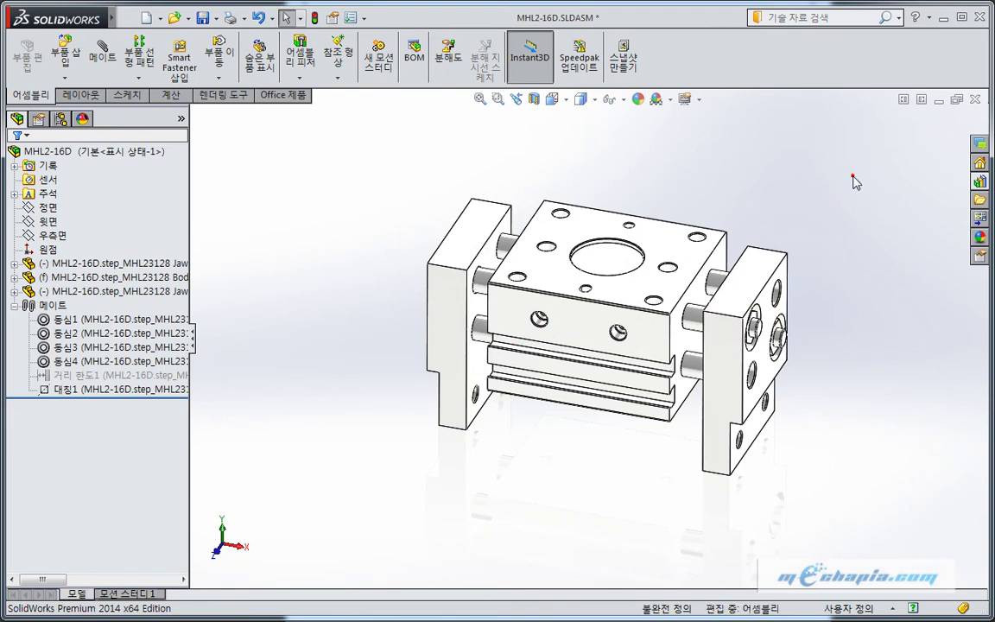
click(976, 99)
click(470, 294)
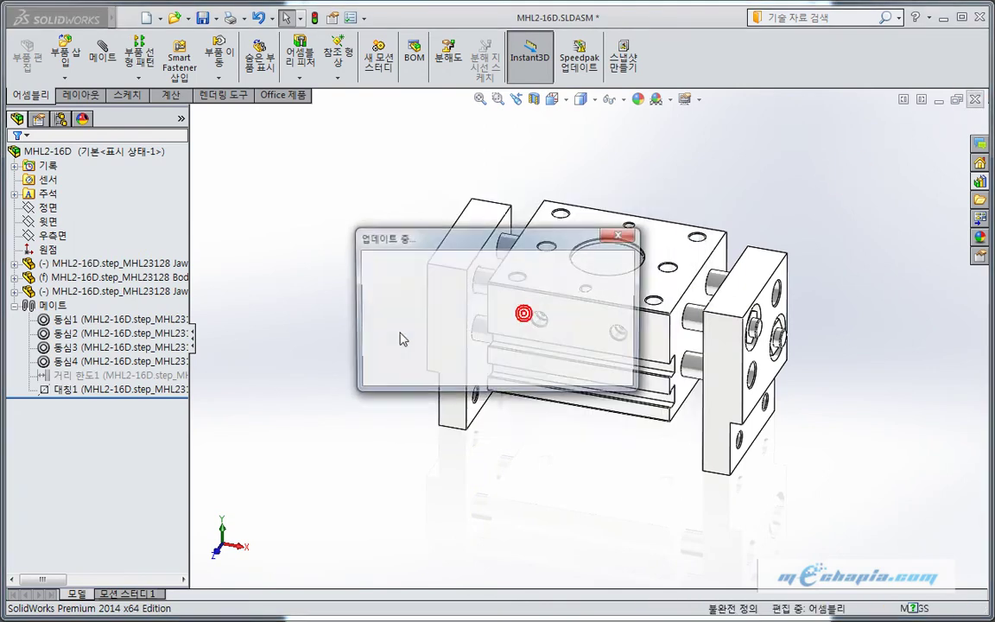
click(15, 277)
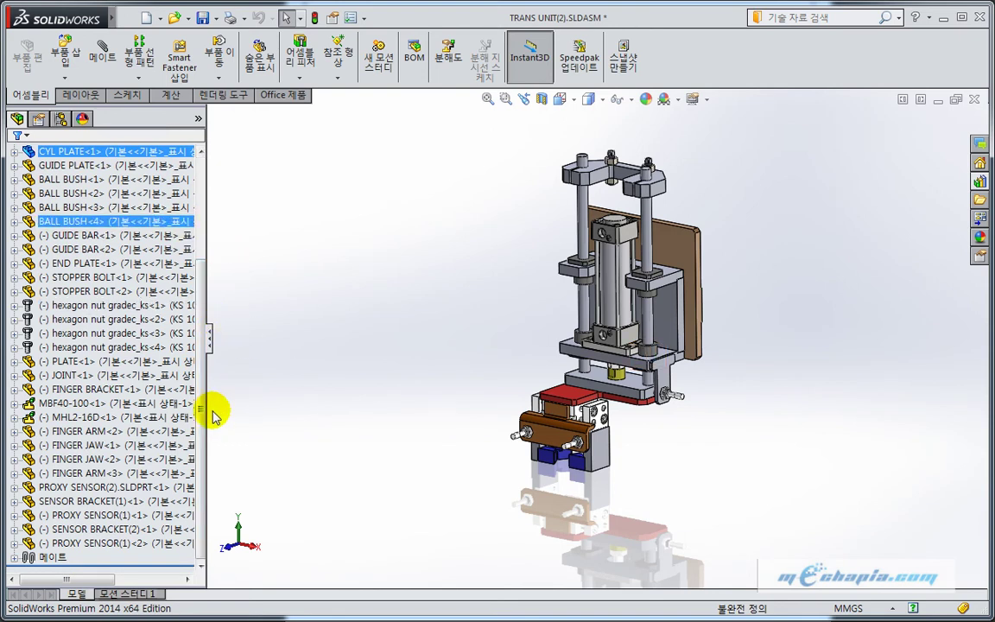
- Show Motion Study 1 with its type left on 애니메이션 (Animation), zoomed on the gripper
click(129, 595)
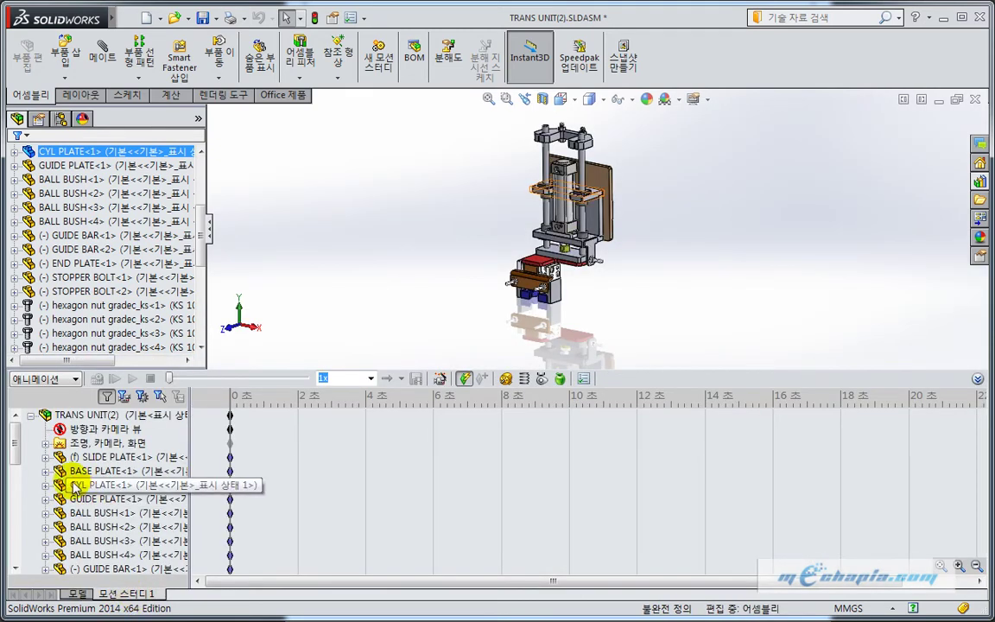
click(66, 380)
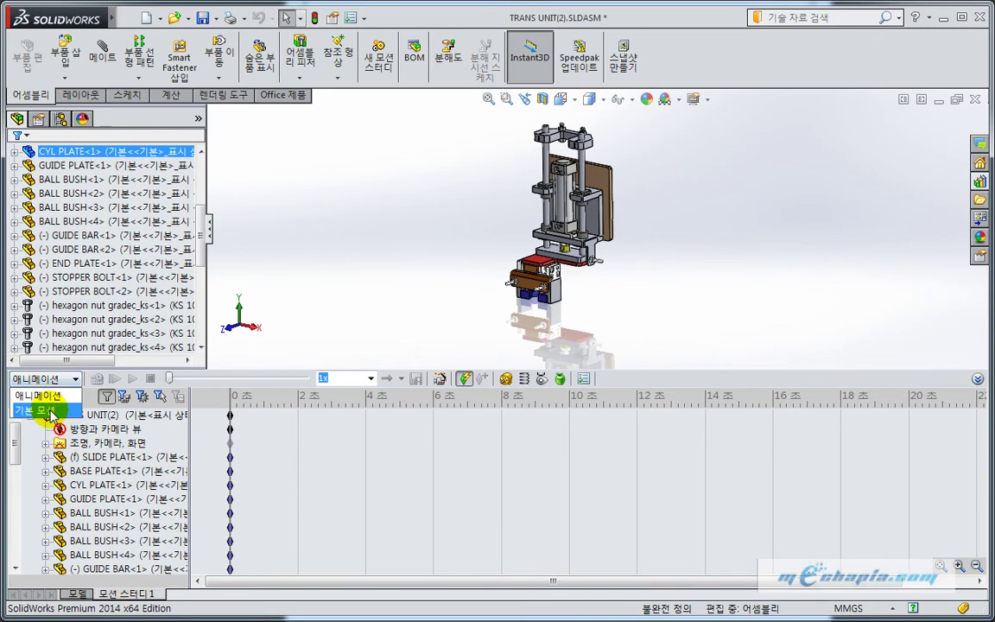
click(50, 357)
click(344, 299)
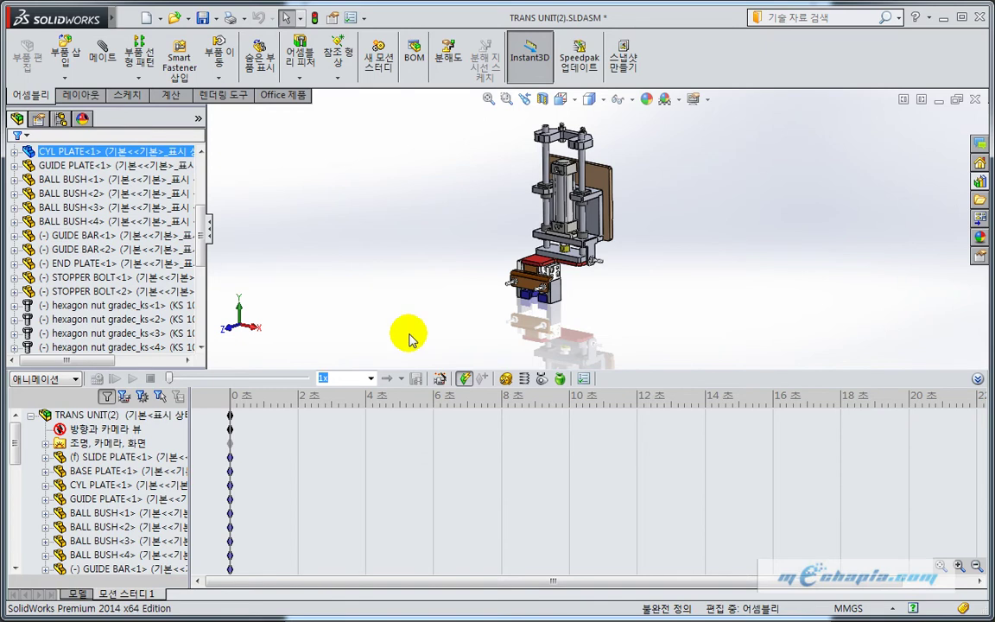
scroll(533, 222, down, 3)
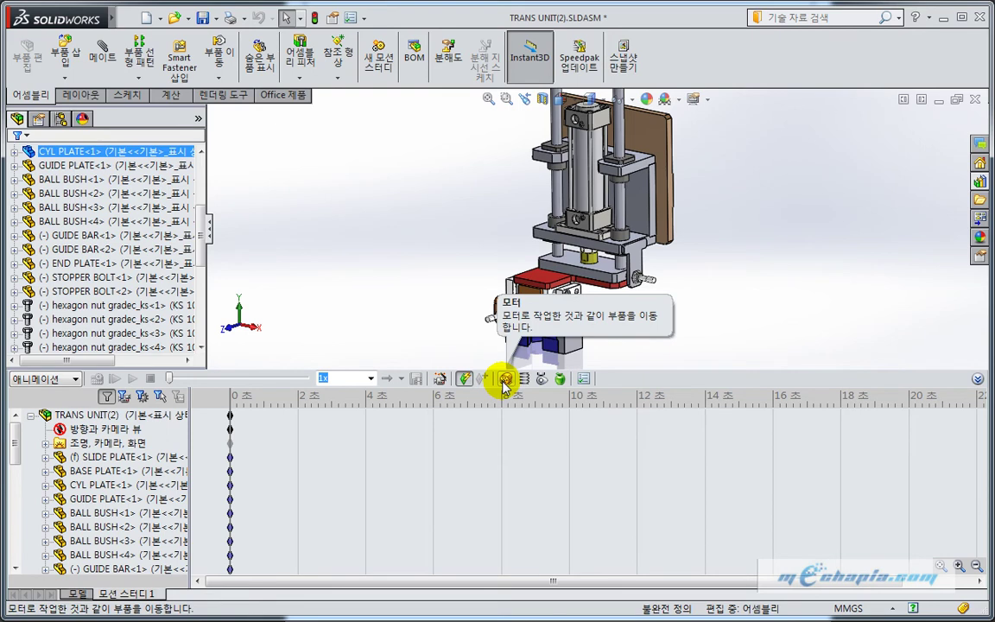
- Start a linear motor and select the finger jaw edge as its component
click(505, 380)
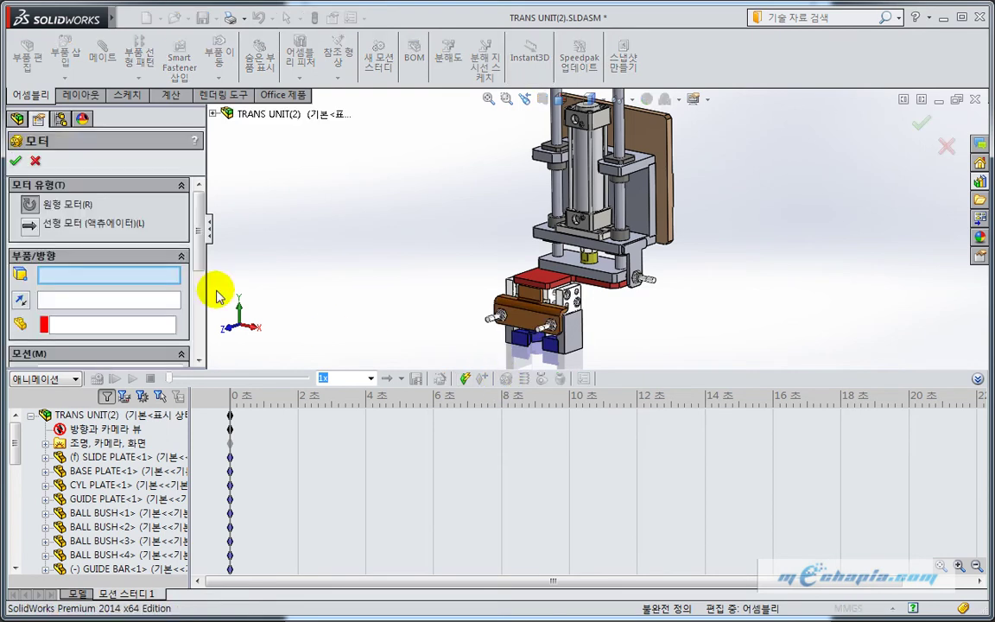
click(30, 227)
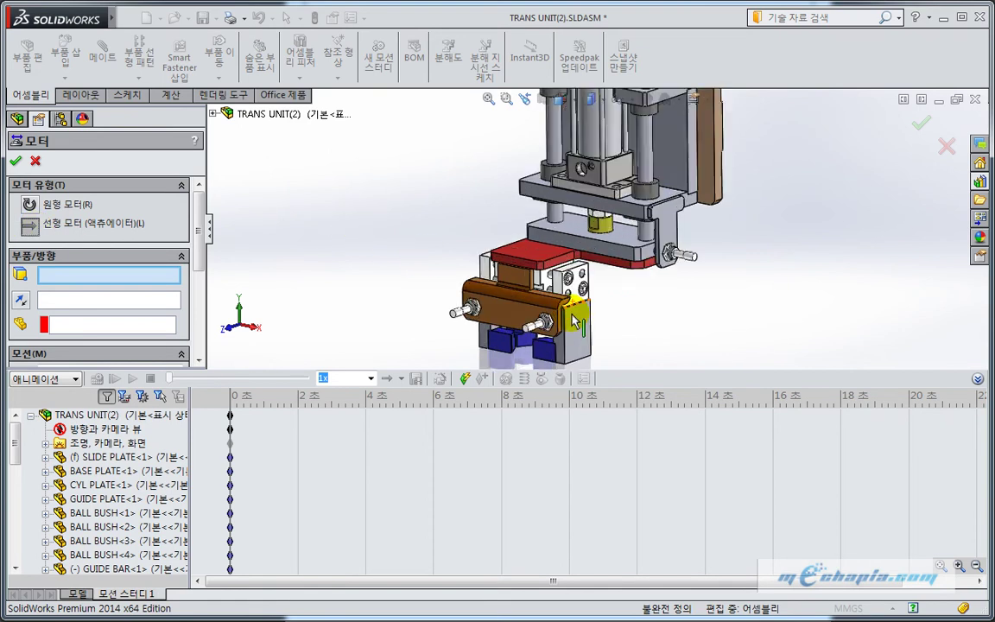
scroll(571, 329, down, 2)
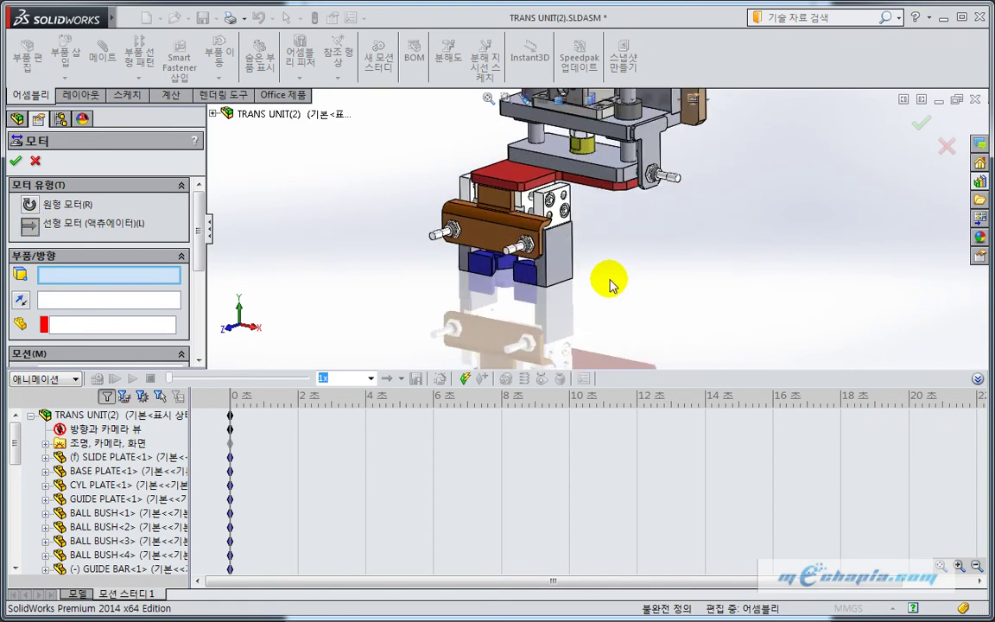
scroll(588, 283, down, 1)
scroll(518, 285, down, 2)
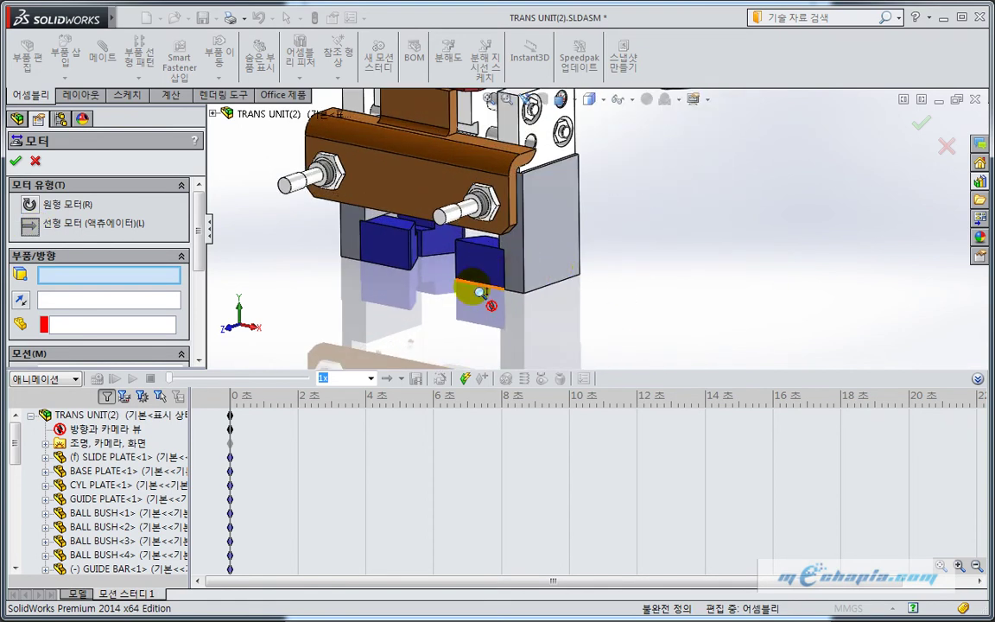
scroll(484, 278, down, 2)
click(508, 273)
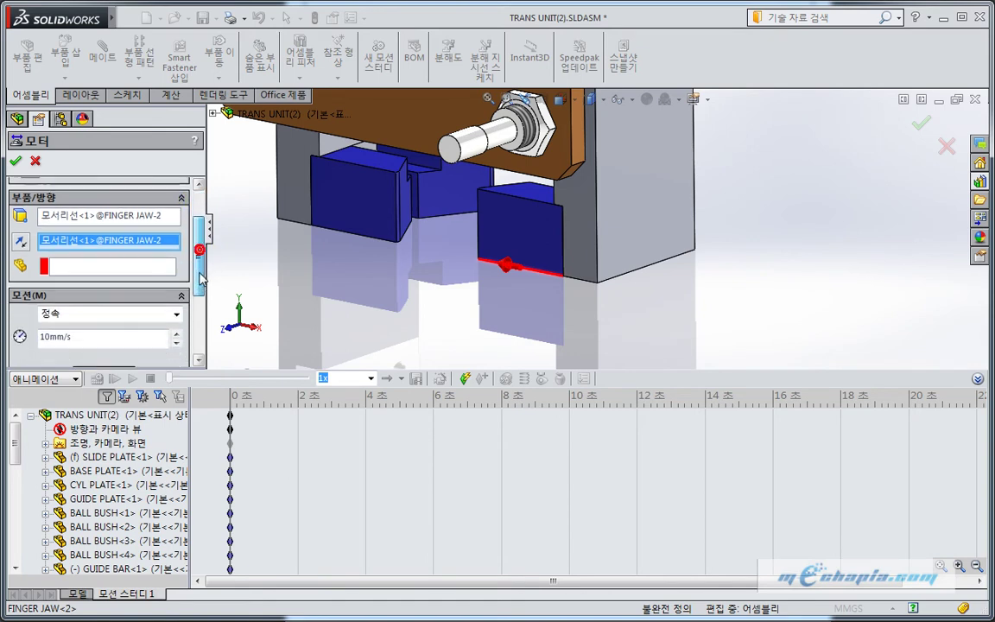
drag(202, 253, 197, 308)
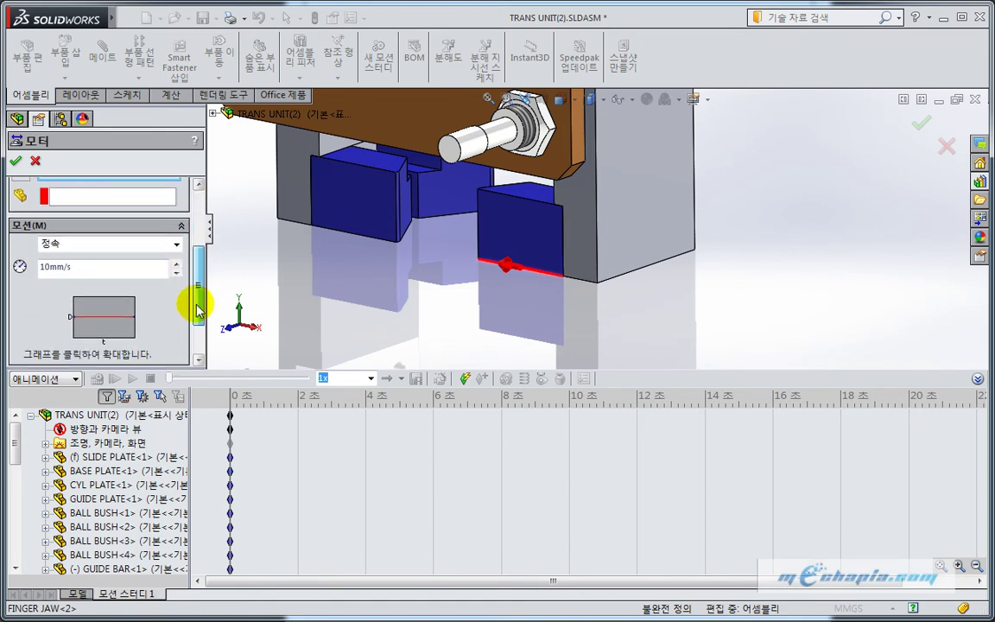
- Set the motor to Distance motion of 10mm, starting at 2 s for 2 s, and confirm
click(176, 244)
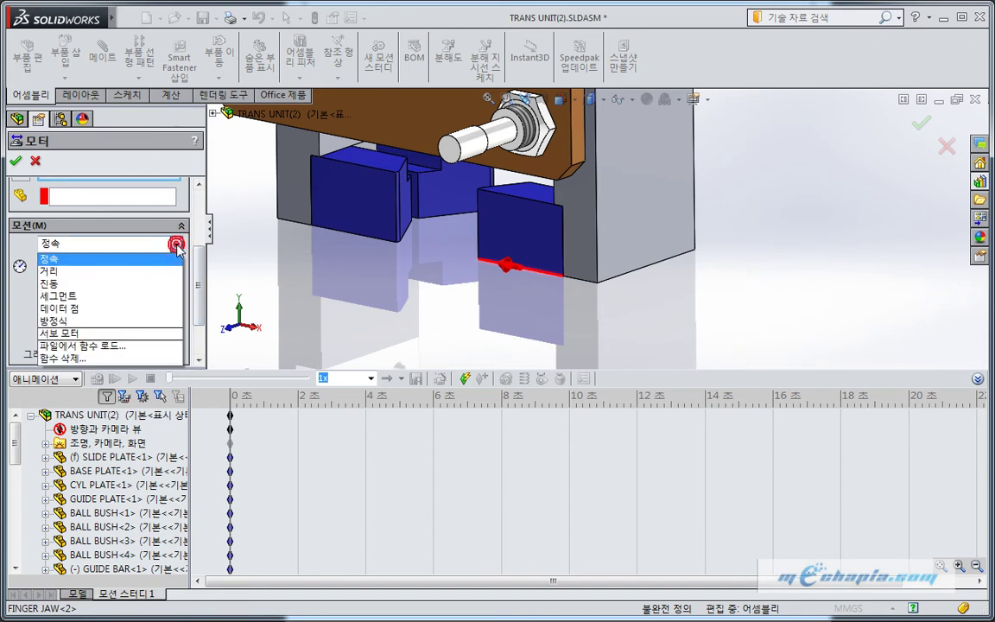
click(131, 270)
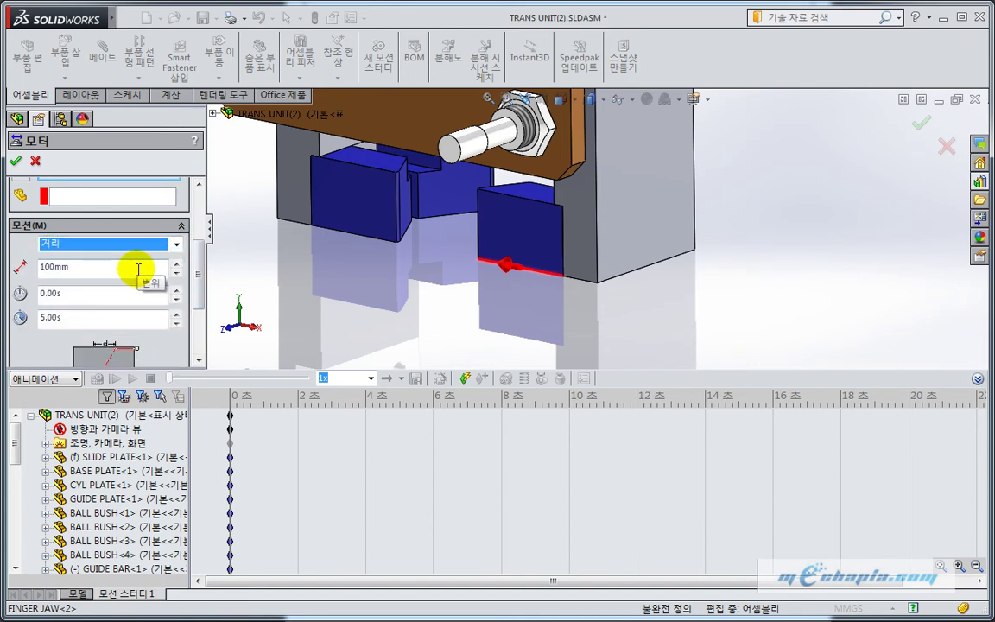
click(139, 270)
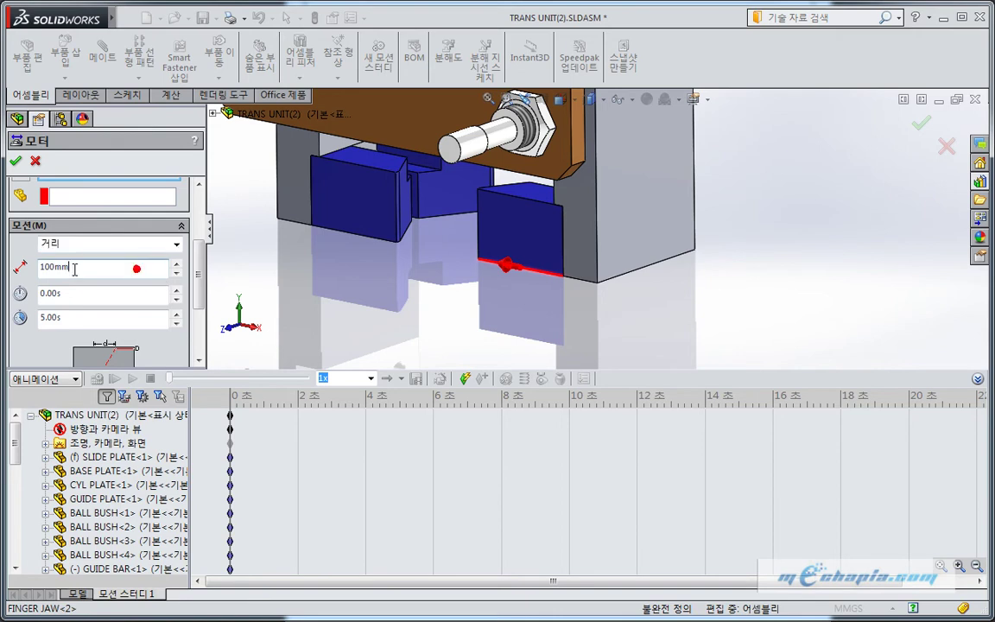
text(10)
click(86, 291)
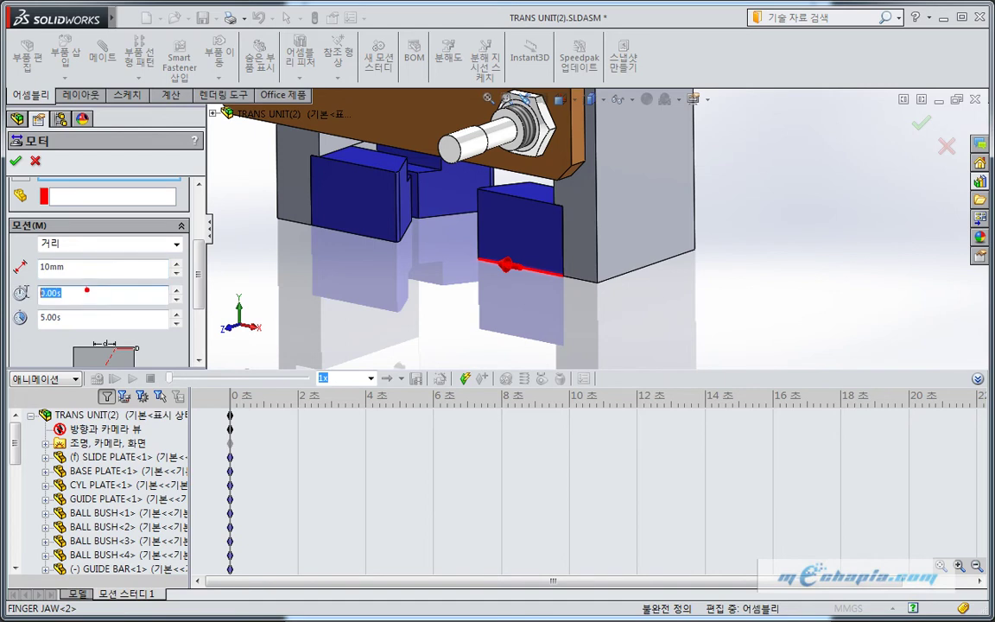
text(2)
click(67, 317)
text(2)
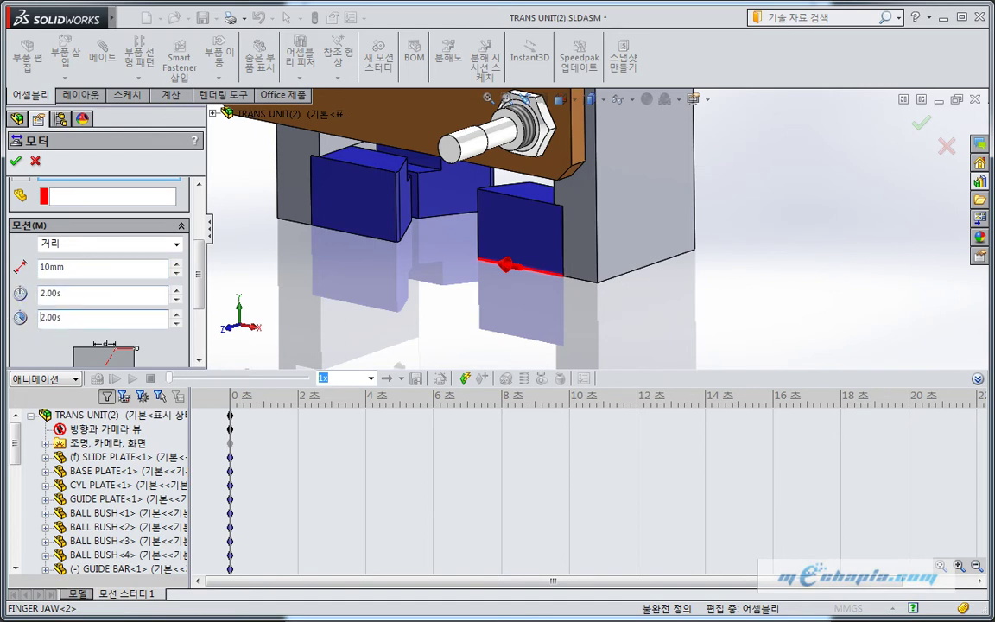
click(22, 162)
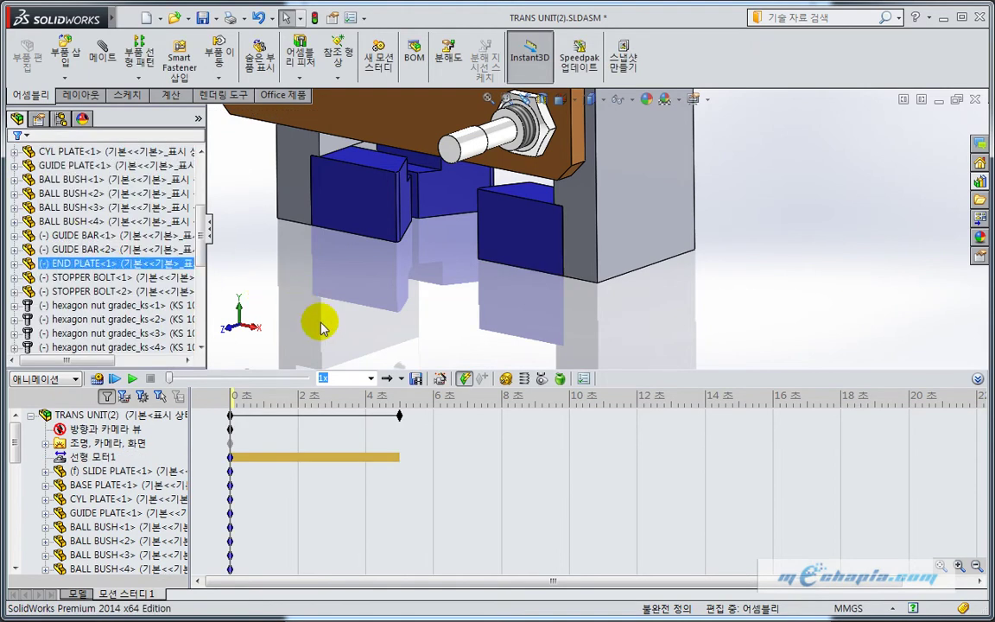
- Move Linear Motor1's start key to about 2 s and copy that key
click(232, 460)
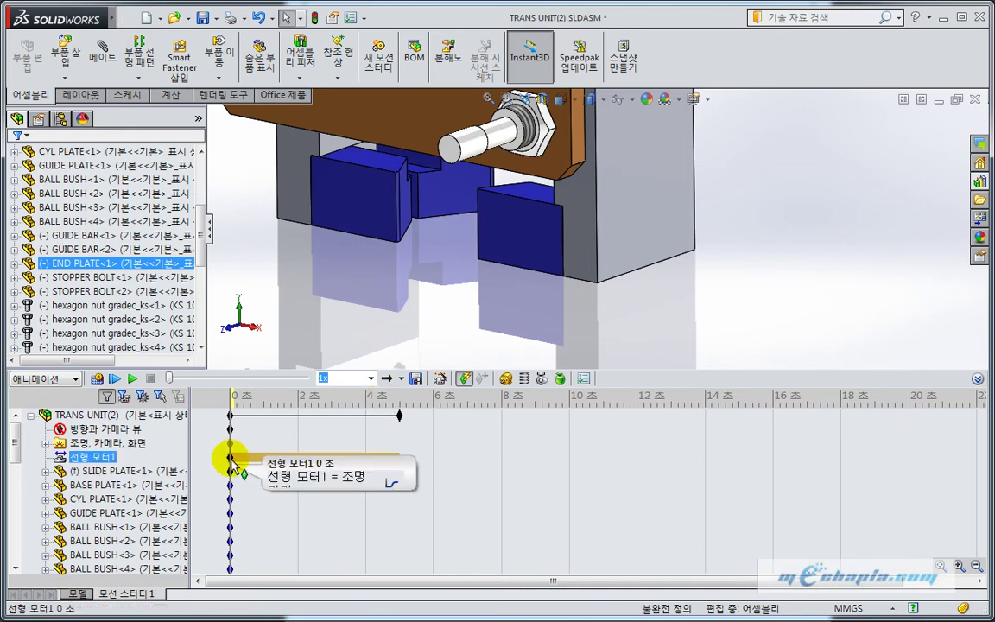
mouse_move(232, 458)
mouse_down()
mouse_move(297, 458)
mouse_move(299, 472)
mouse_up()
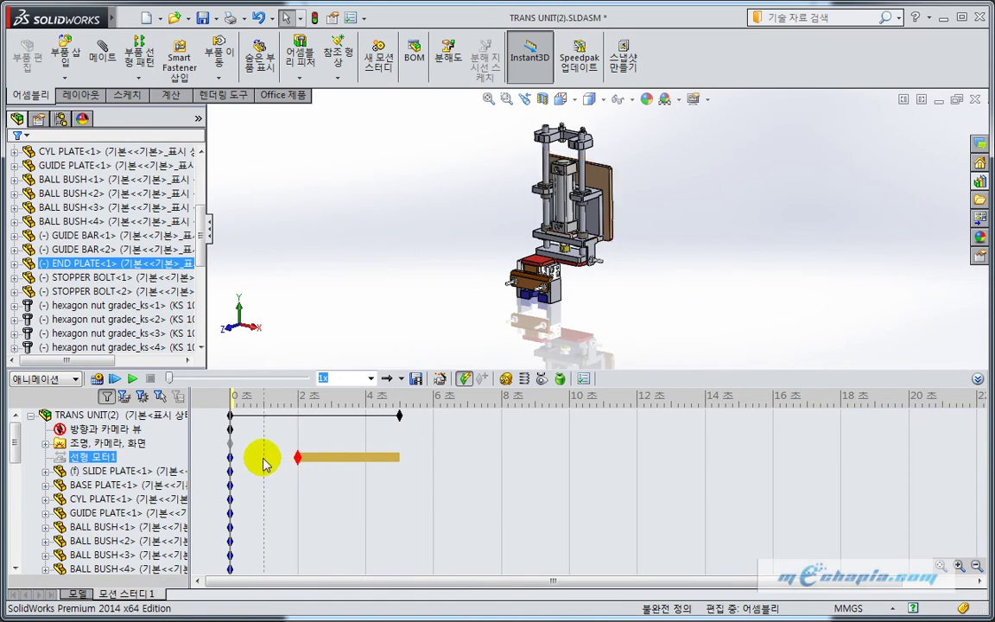
right_click(300, 460)
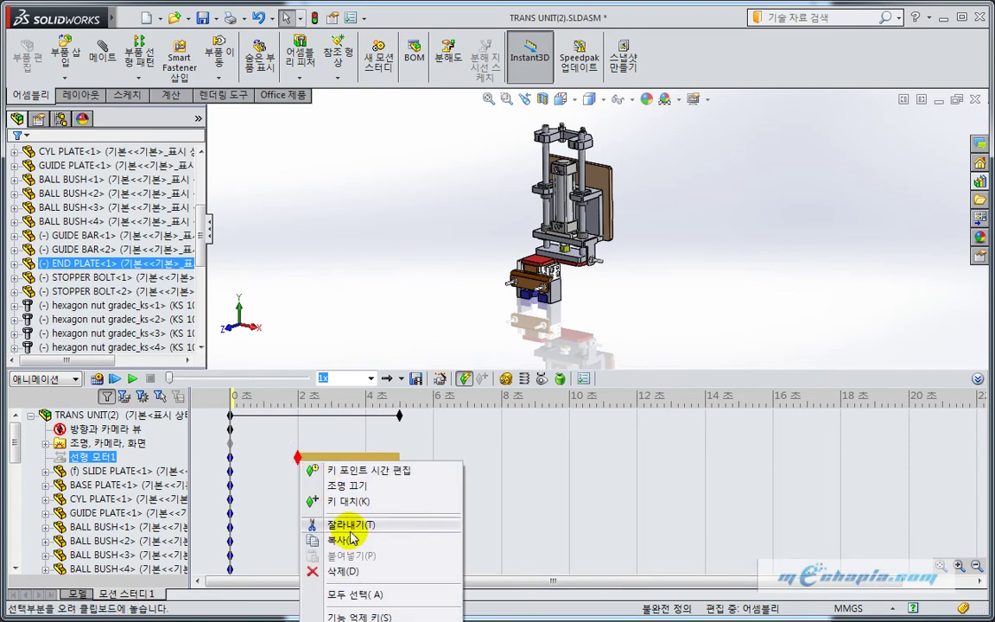
click(343, 539)
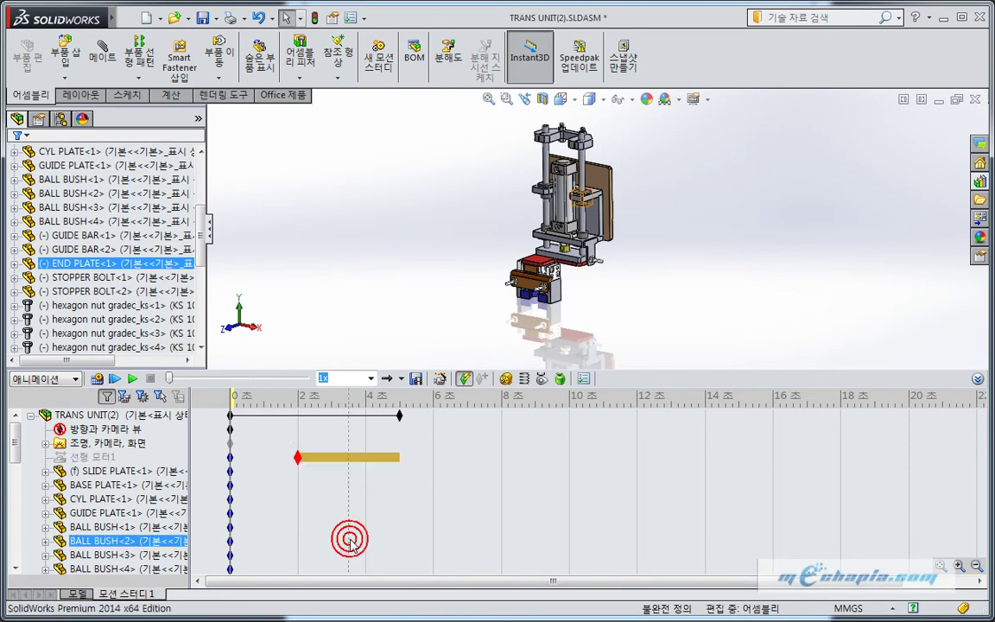
- Paste the key at the 4 s mark and switch the motor Off there
click(368, 463)
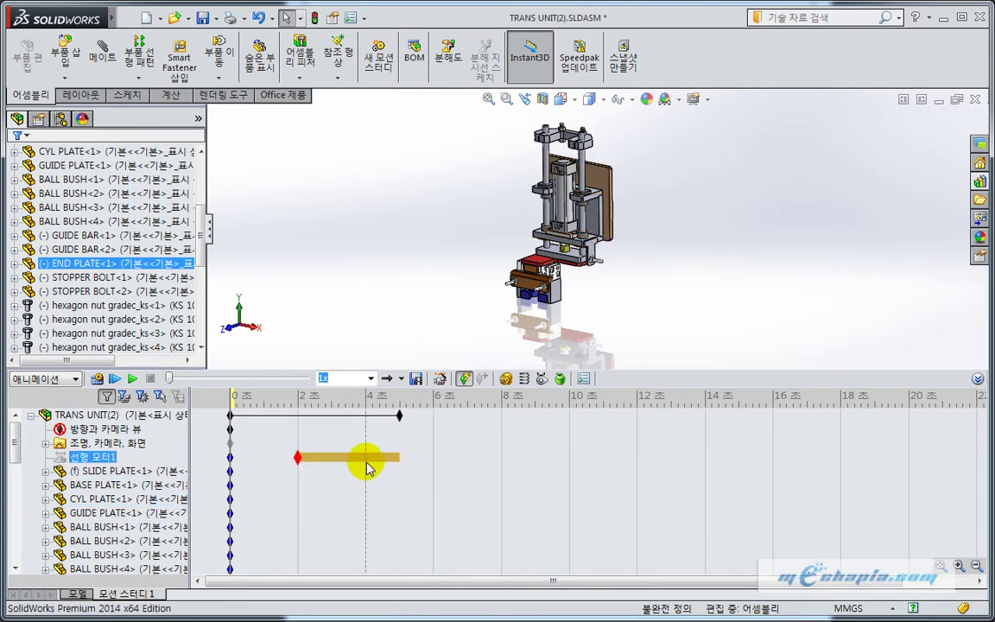
click(366, 464)
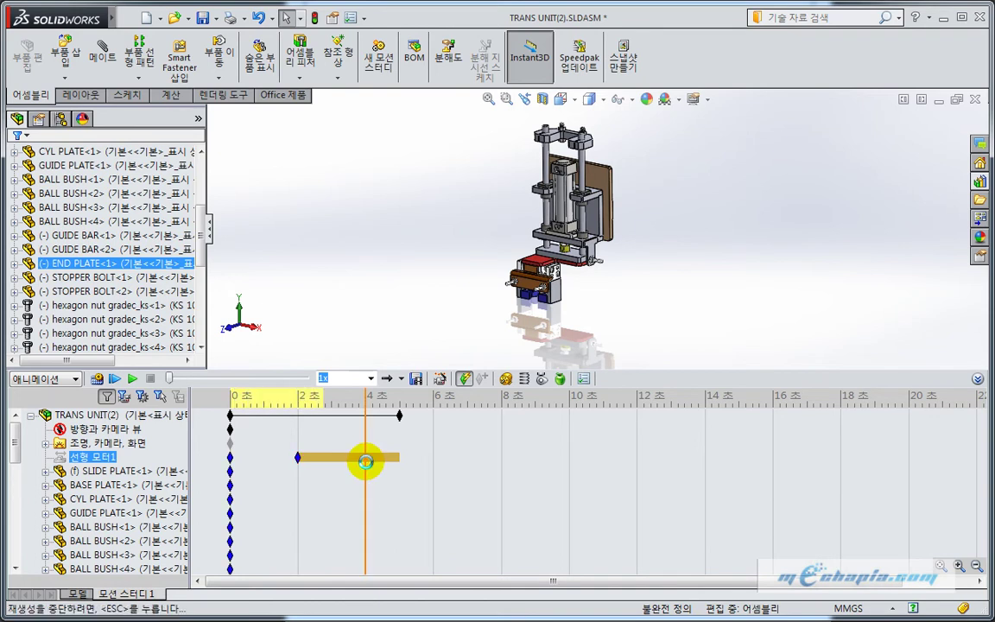
right_click(368, 464)
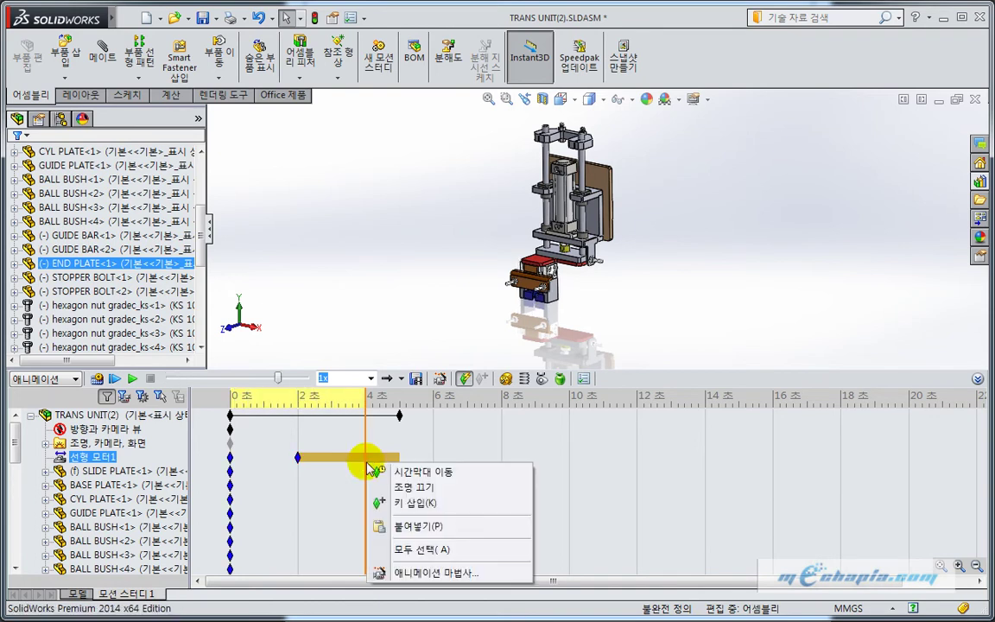
click(418, 529)
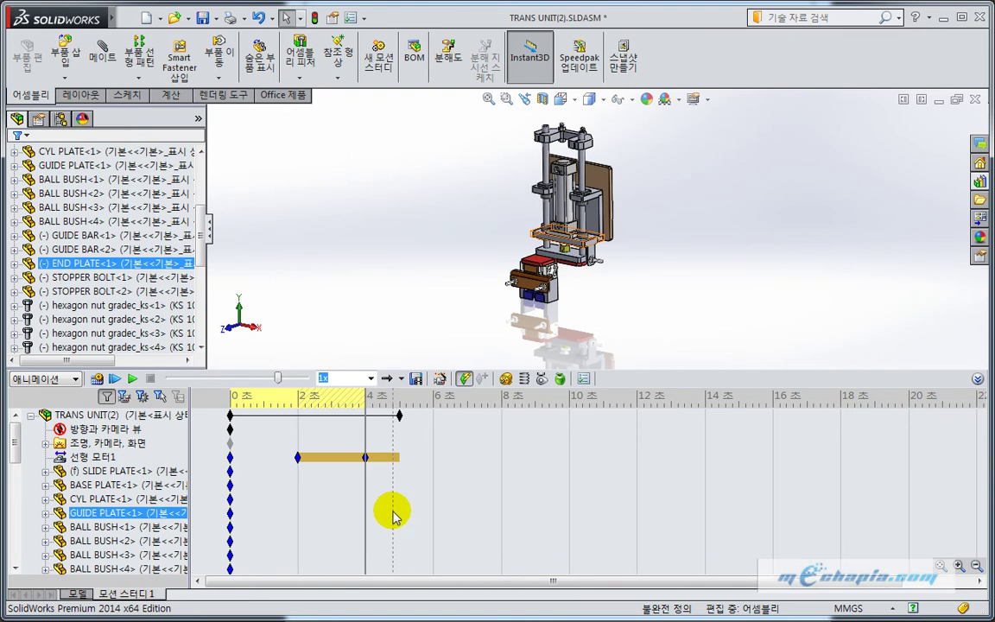
right_click(368, 460)
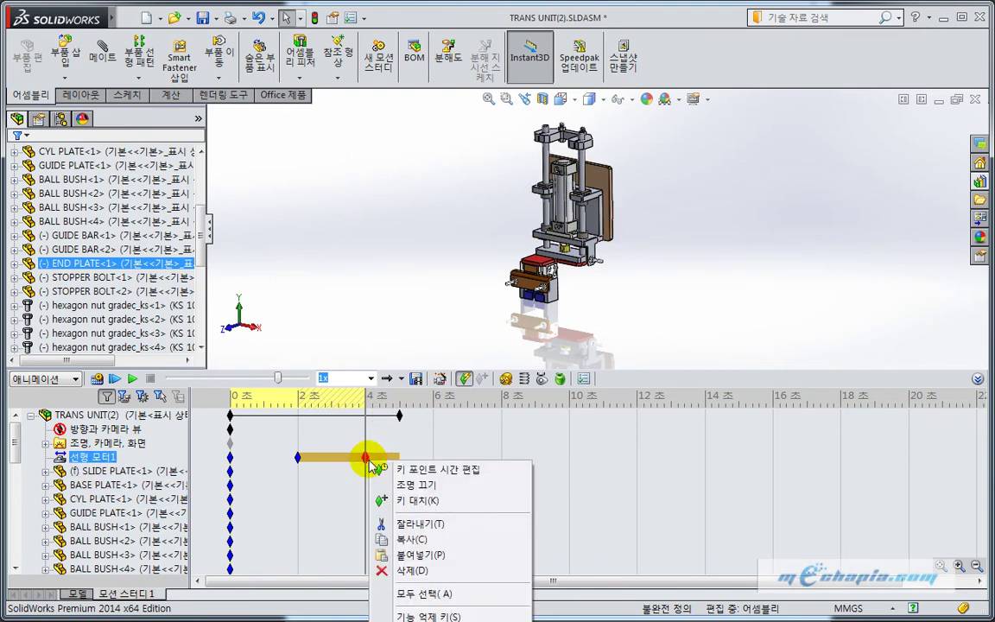
click(419, 486)
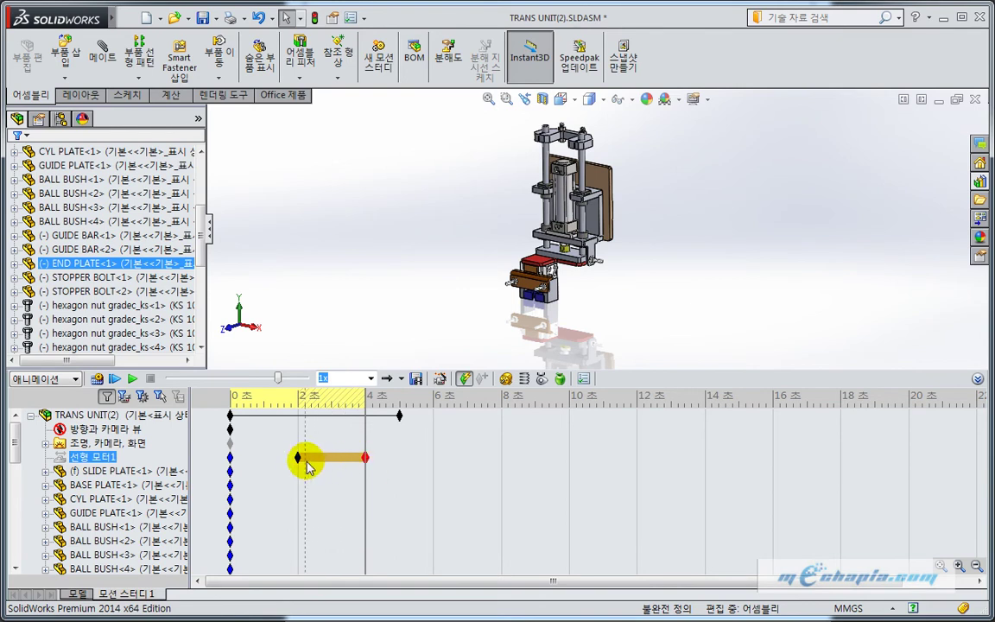
click(366, 456)
scroll(566, 310, down, 5)
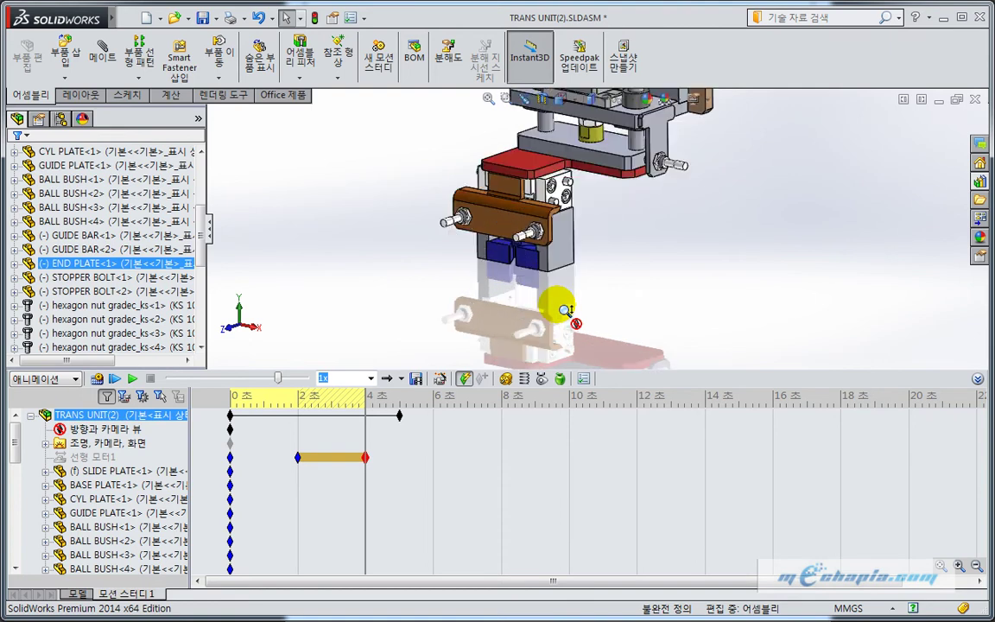
- Begin a second linear motor on the FINGER JAW-2 edge with reversed direction
click(507, 379)
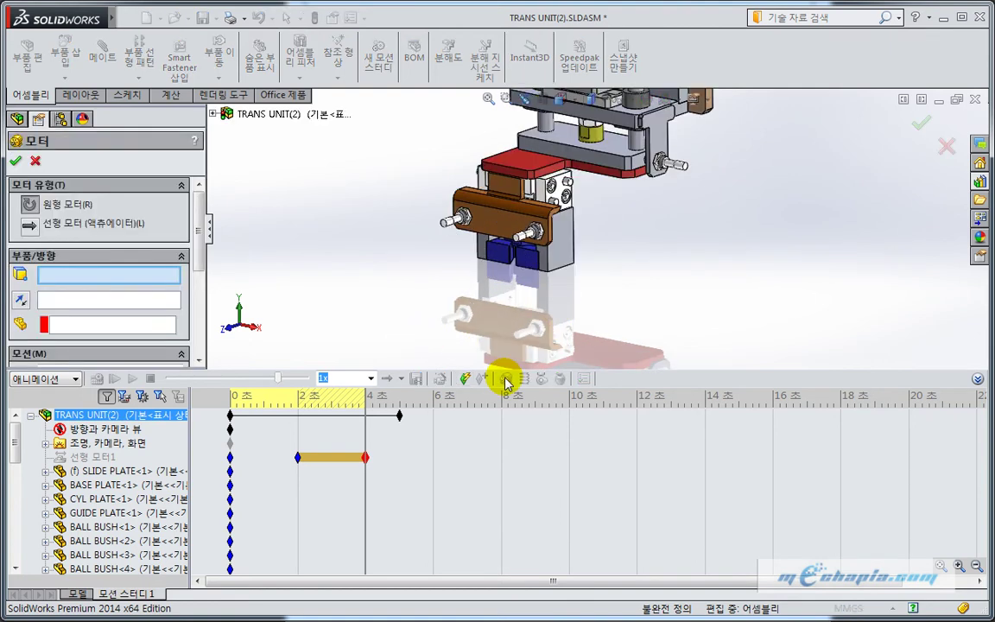
scroll(566, 283, down, 5)
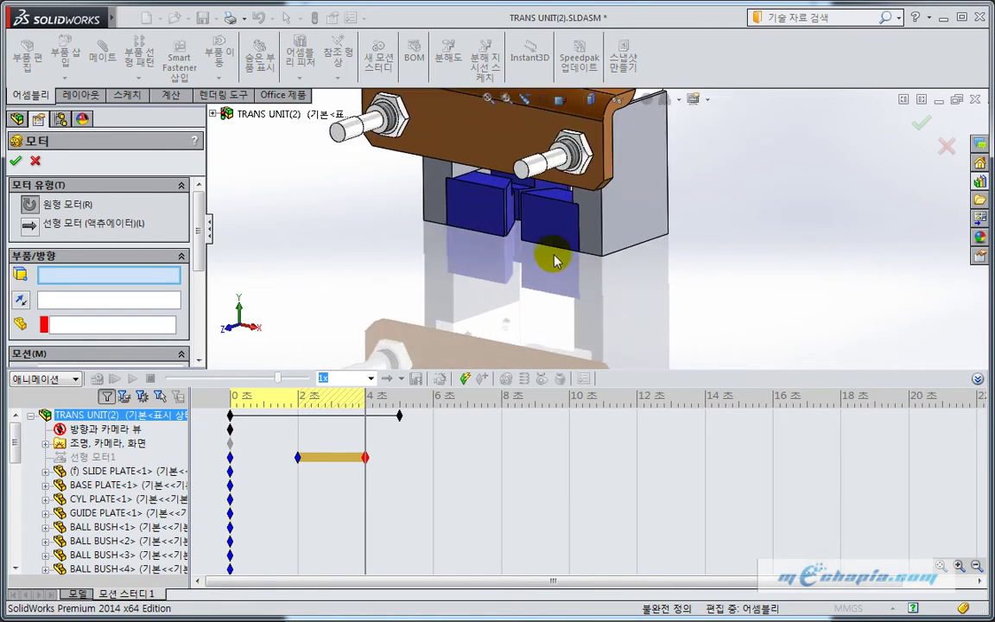
click(556, 256)
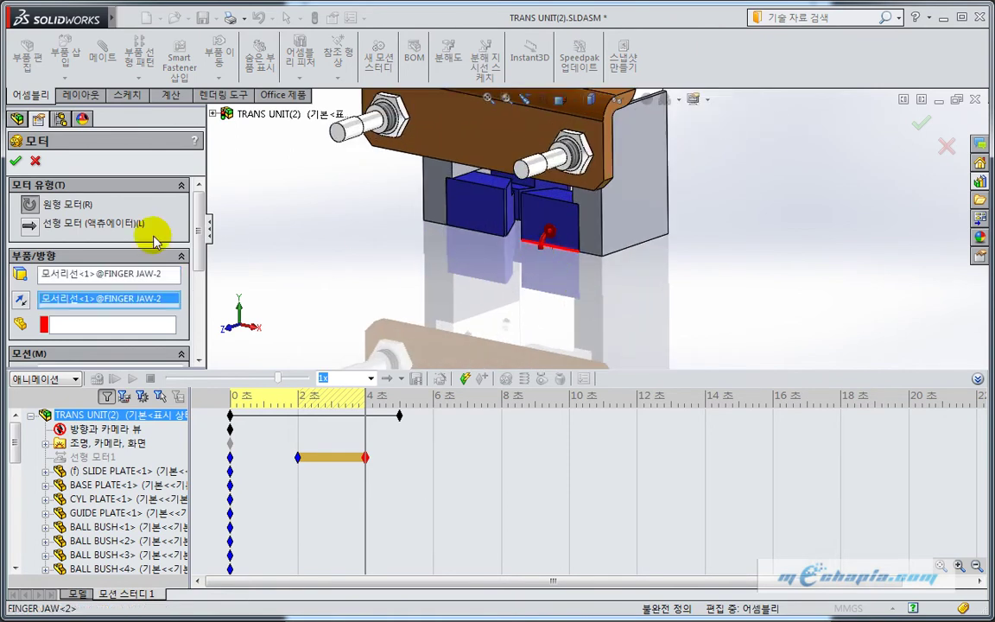
click(34, 227)
scroll(569, 275, up, 1)
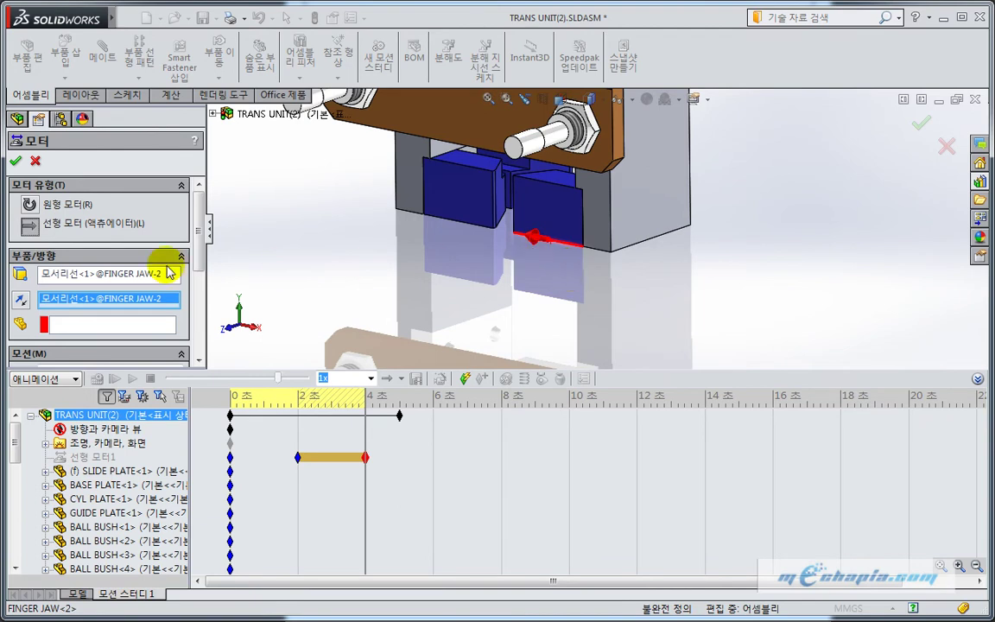
click(23, 300)
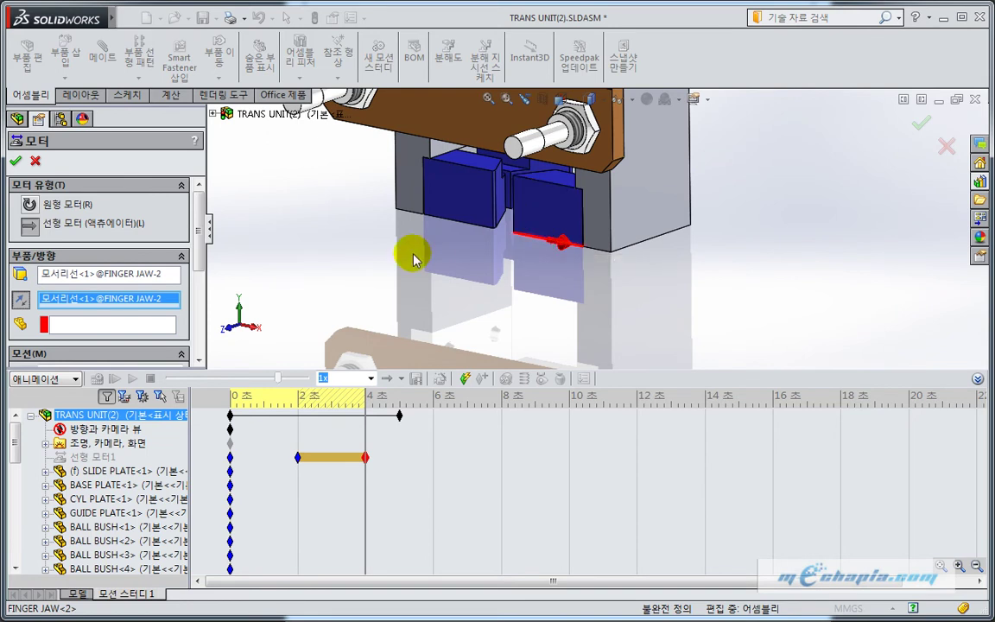
drag(197, 250, 196, 313)
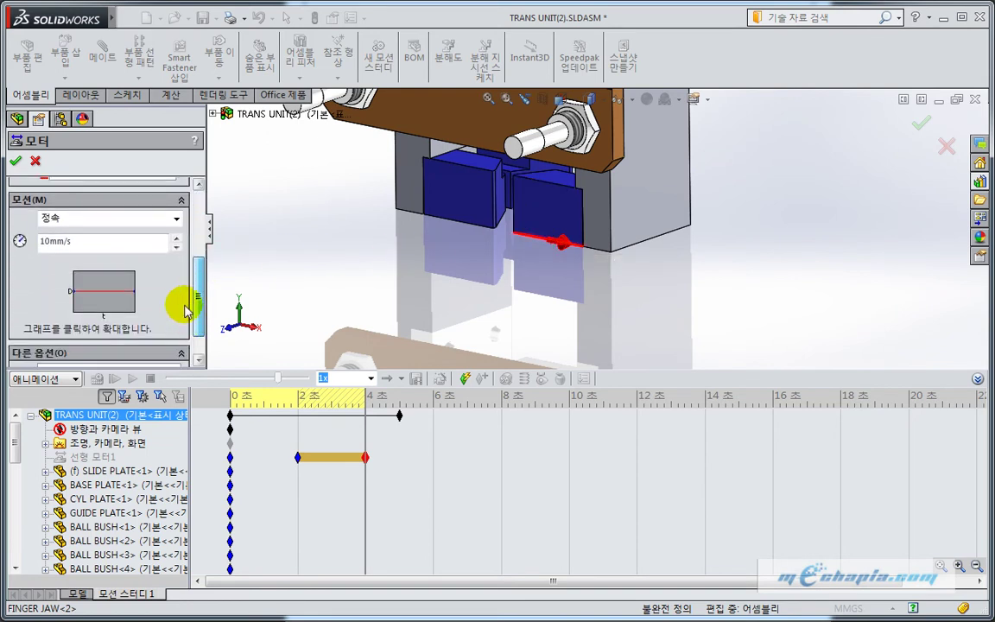
- Set it to Distance 10mm, start 5 s, duration 2 s, and confirm
click(176, 218)
click(109, 248)
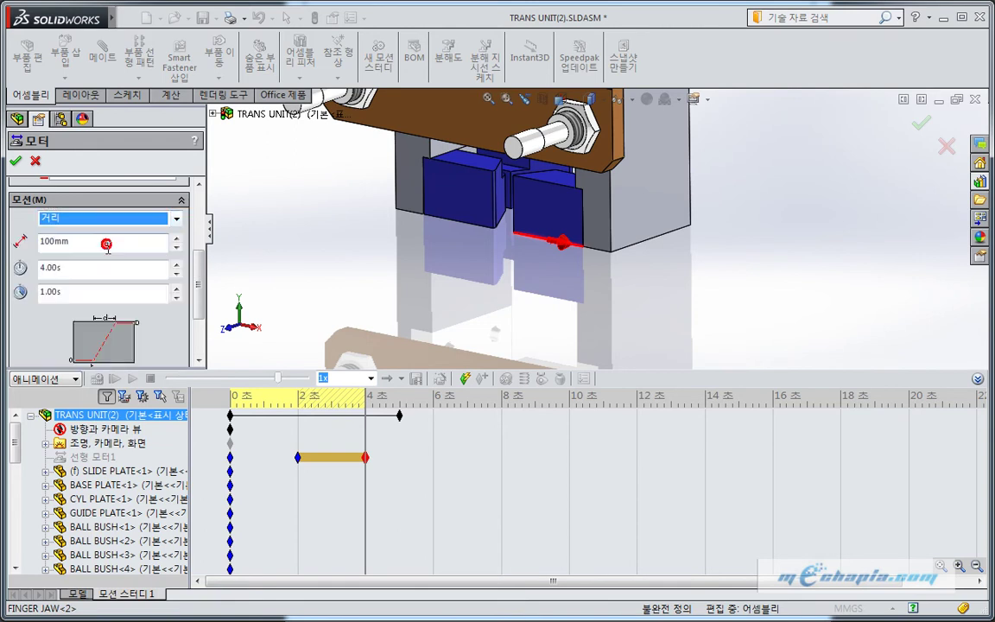
double_click(95, 244)
text(10)
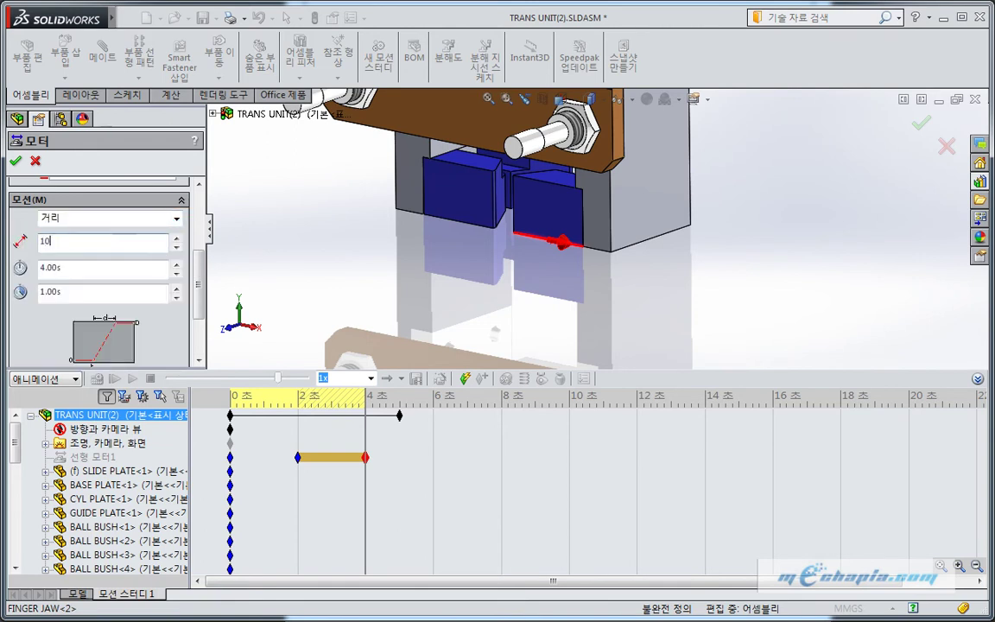
double_click(71, 266)
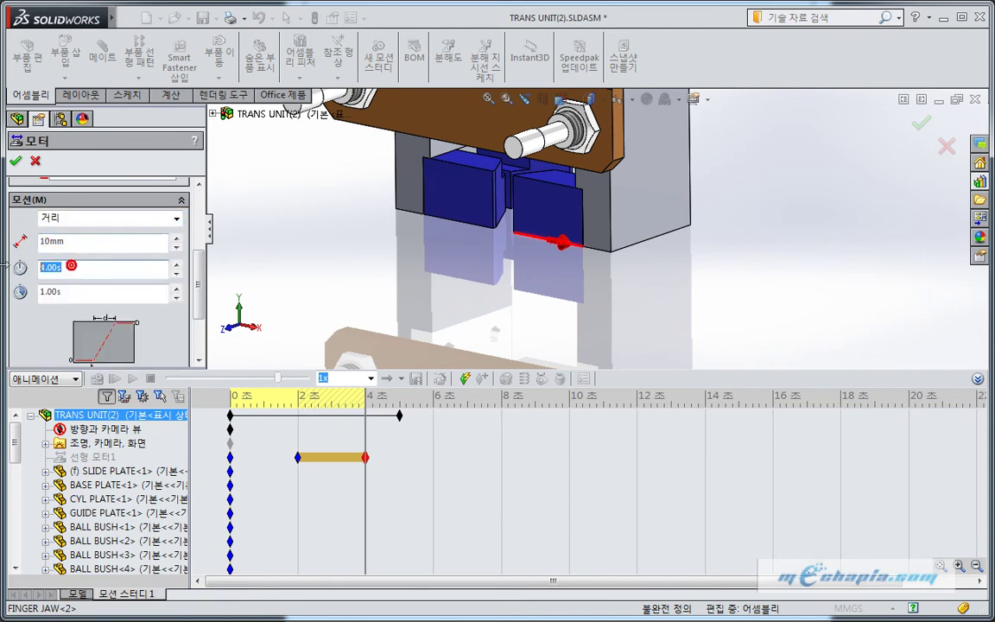
text(5)
double_click(71, 291)
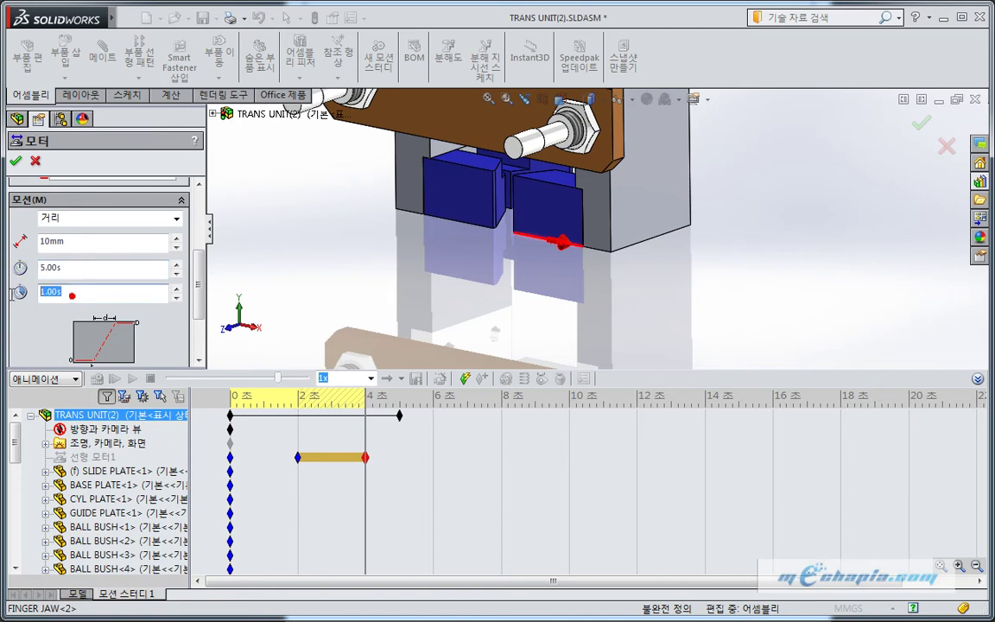
text(2)
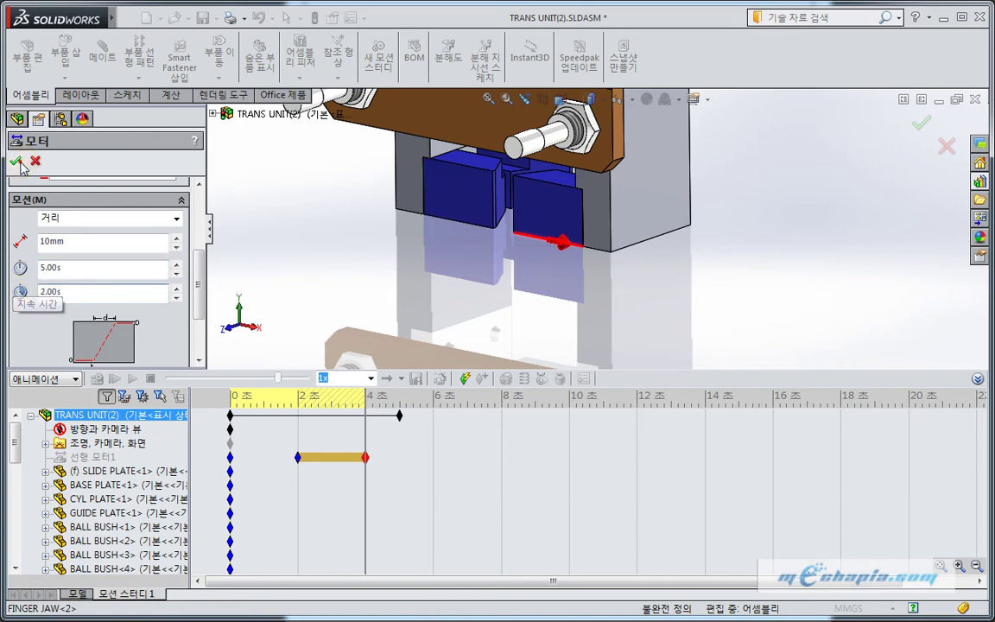
click(15, 161)
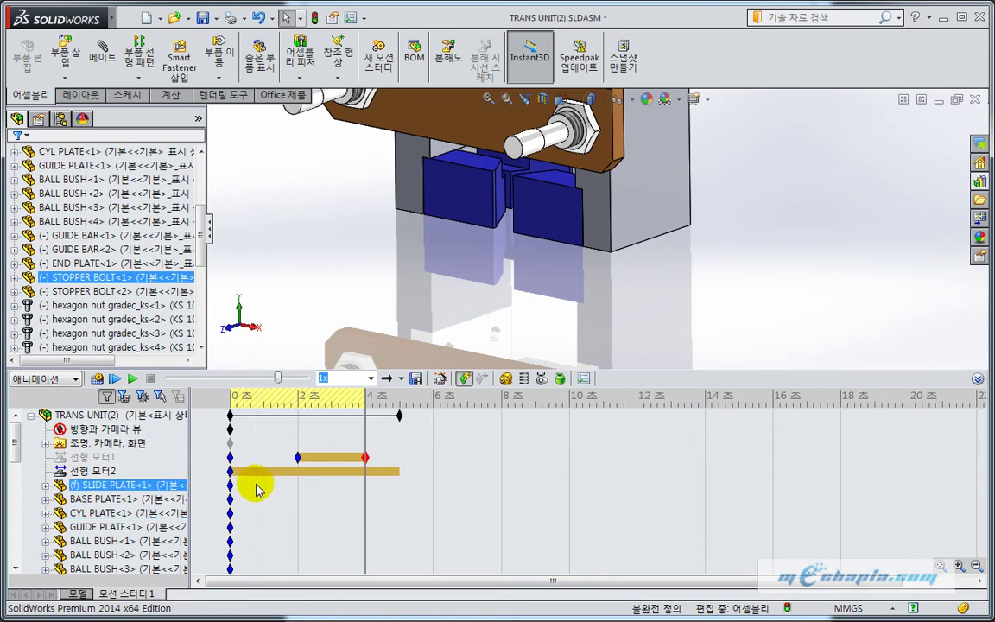
- Drag the motion study's end key out to 8 seconds
click(231, 473)
click(365, 457)
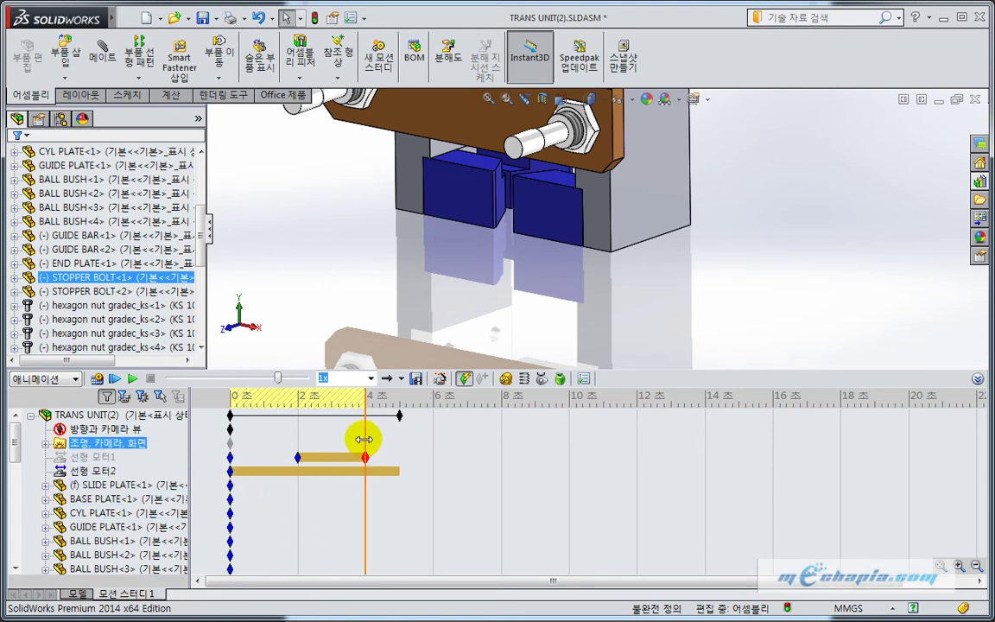
drag(366, 439, 505, 419)
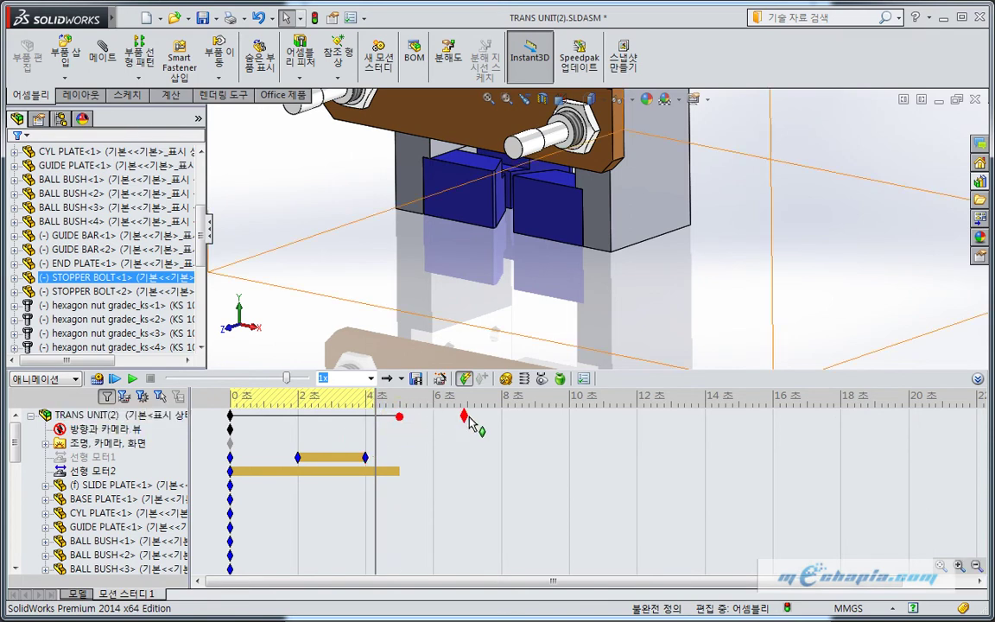
- Move Linear Motor2's start key to 5 s and copy it
click(267, 470)
click(316, 488)
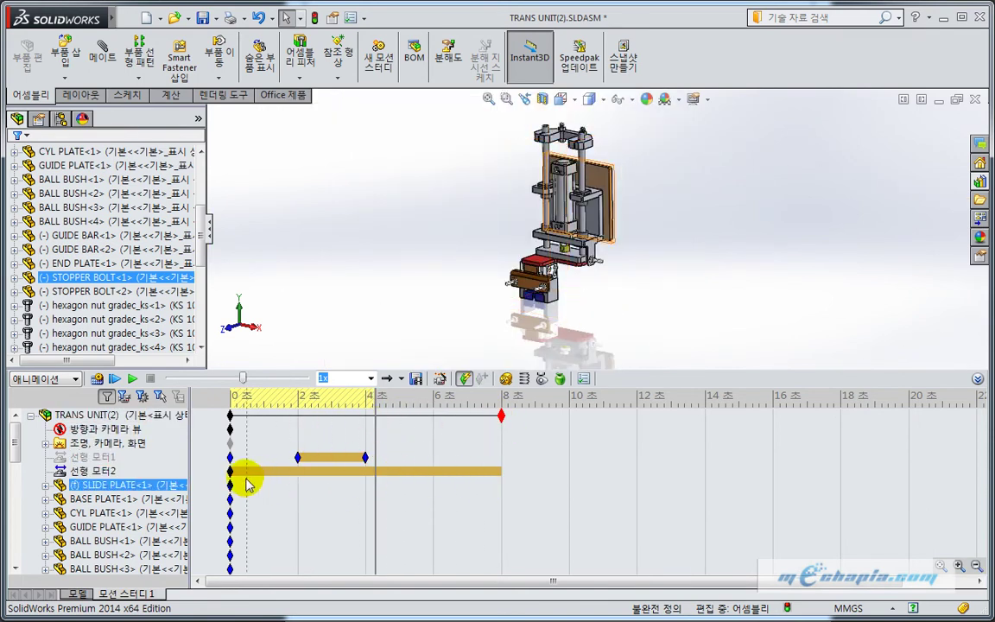
drag(230, 471, 401, 476)
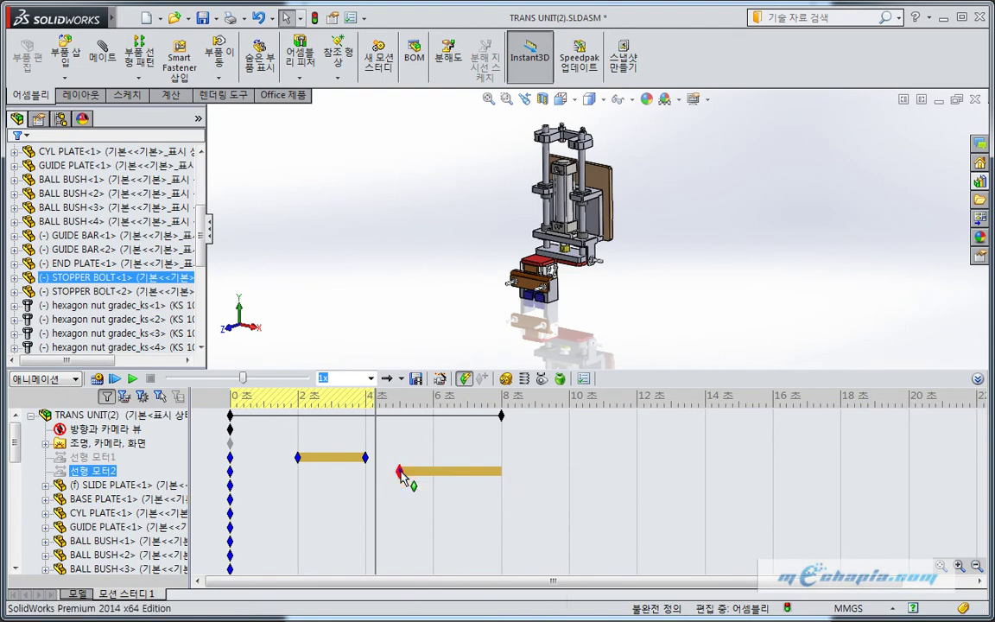
right_click(402, 474)
click(438, 550)
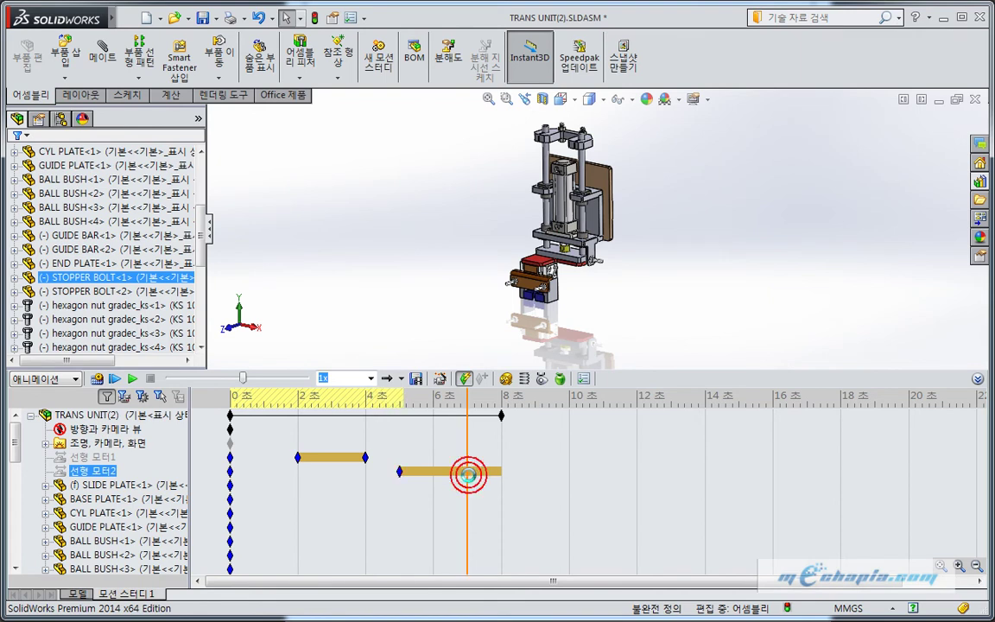
- Paste the key at 7 s, switch the motor Off there, and play the study
click(467, 474)
right_click(467, 475)
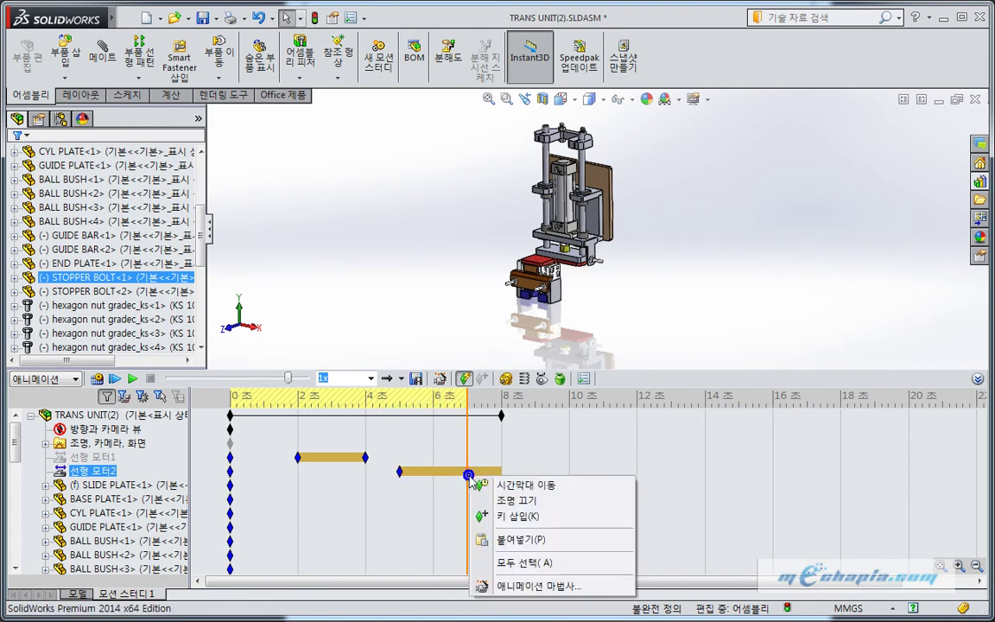
click(514, 541)
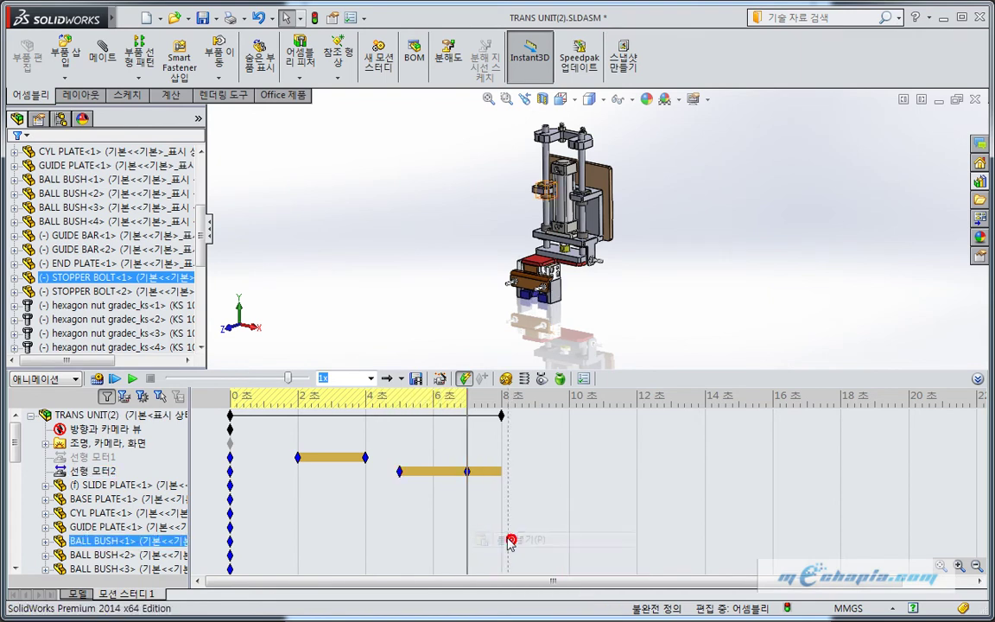
right_click(469, 480)
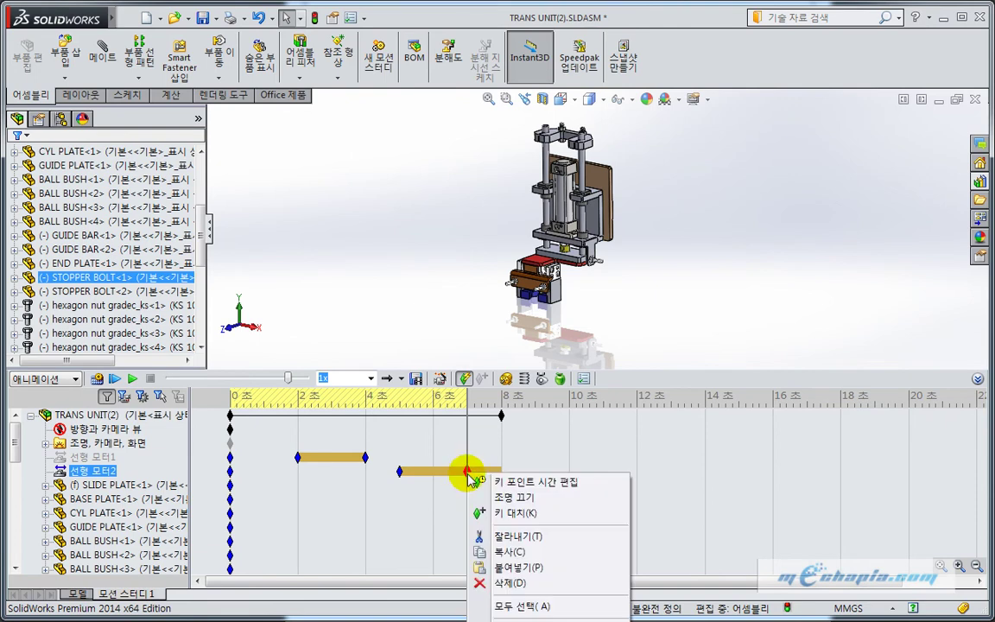
click(513, 502)
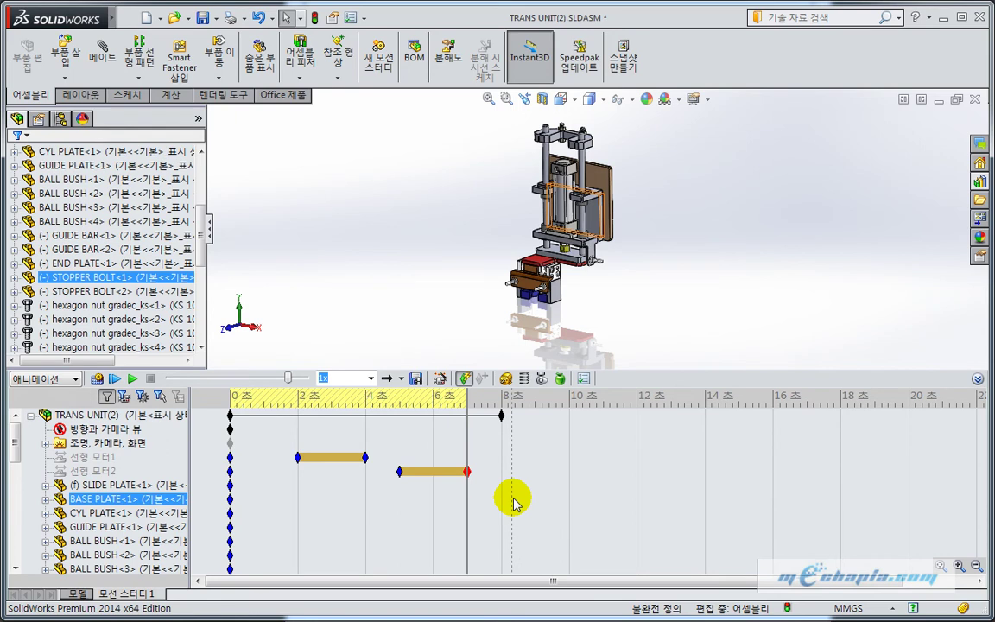
click(97, 378)
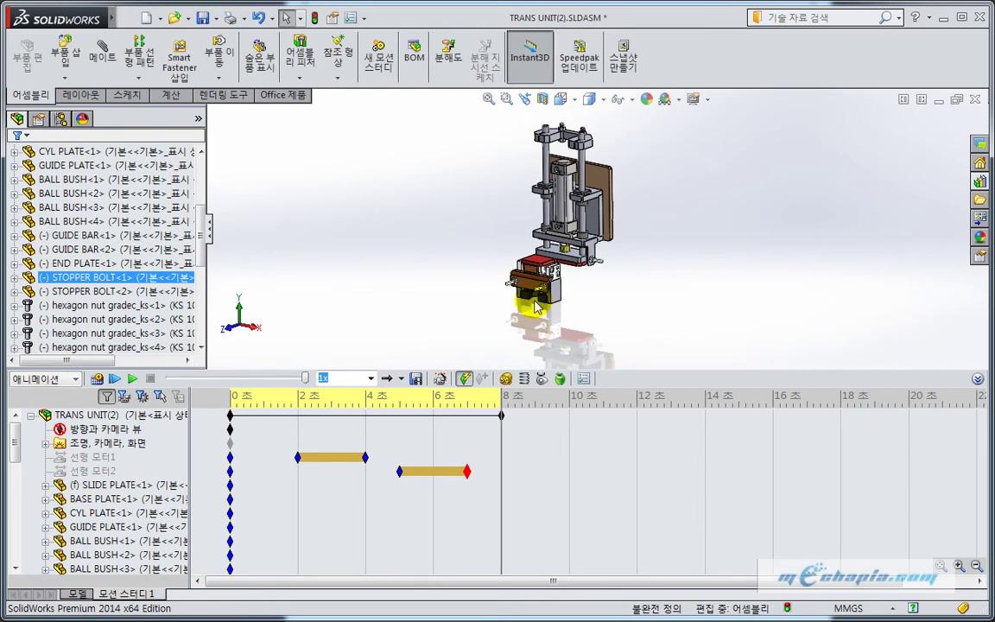
- Replay the 8-second gripper animation, zoom in, and bring up the Motor panel
click(131, 380)
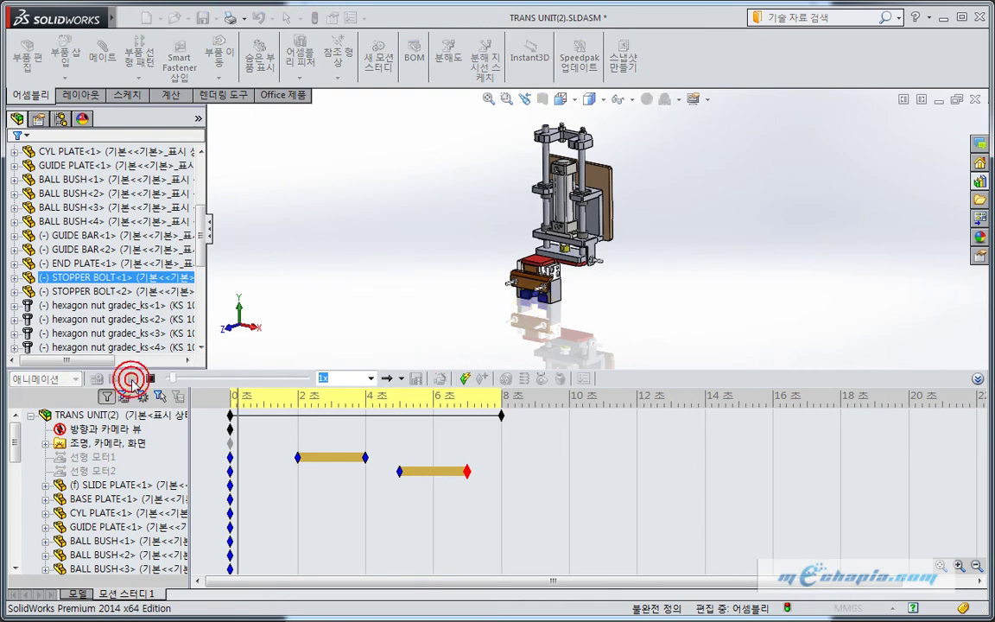
scroll(509, 276, down, 3)
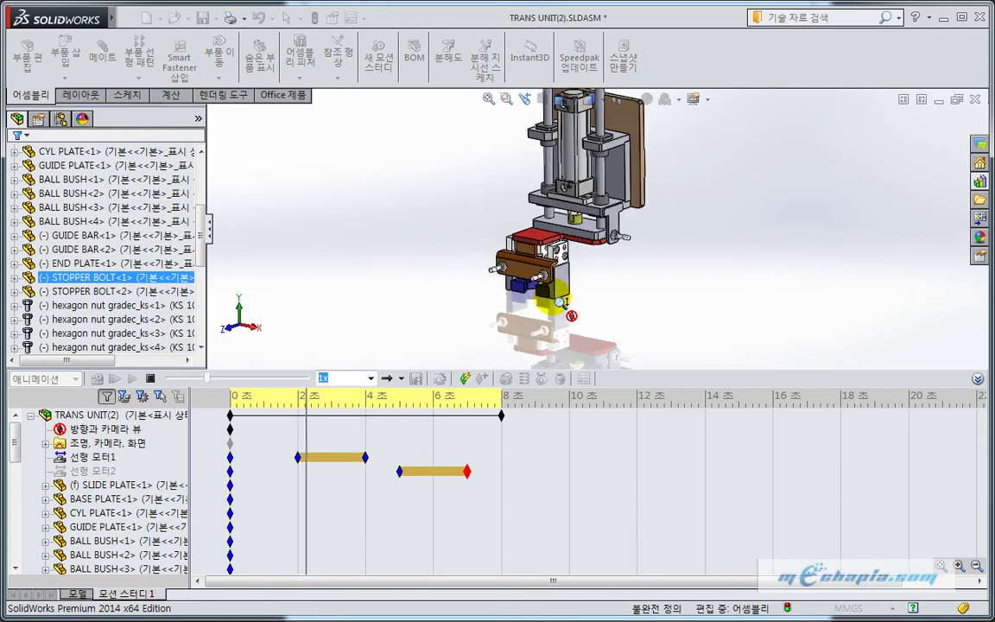
scroll(553, 303, down, 3)
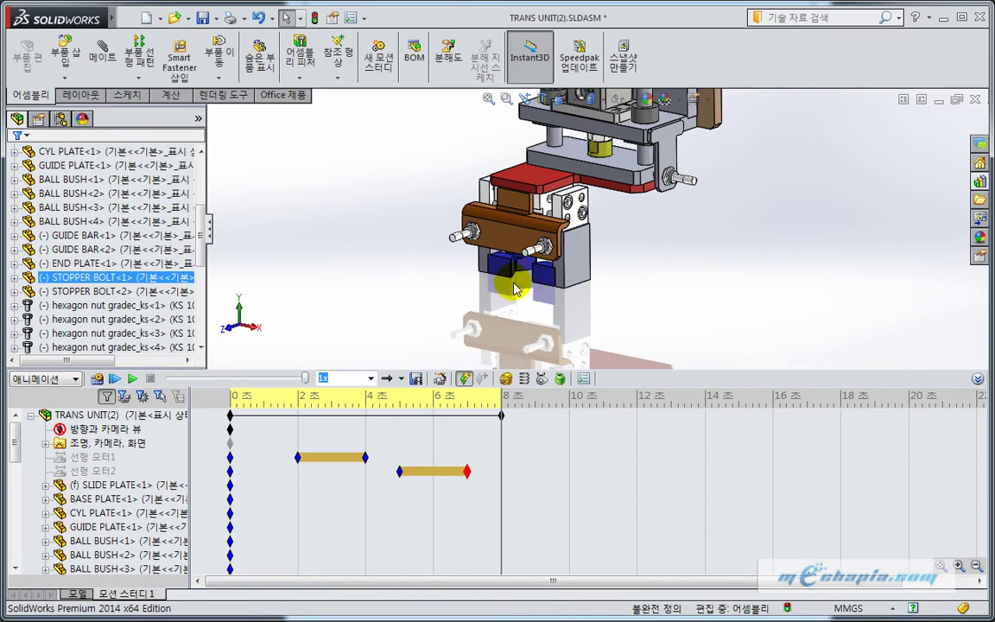
click(507, 378)
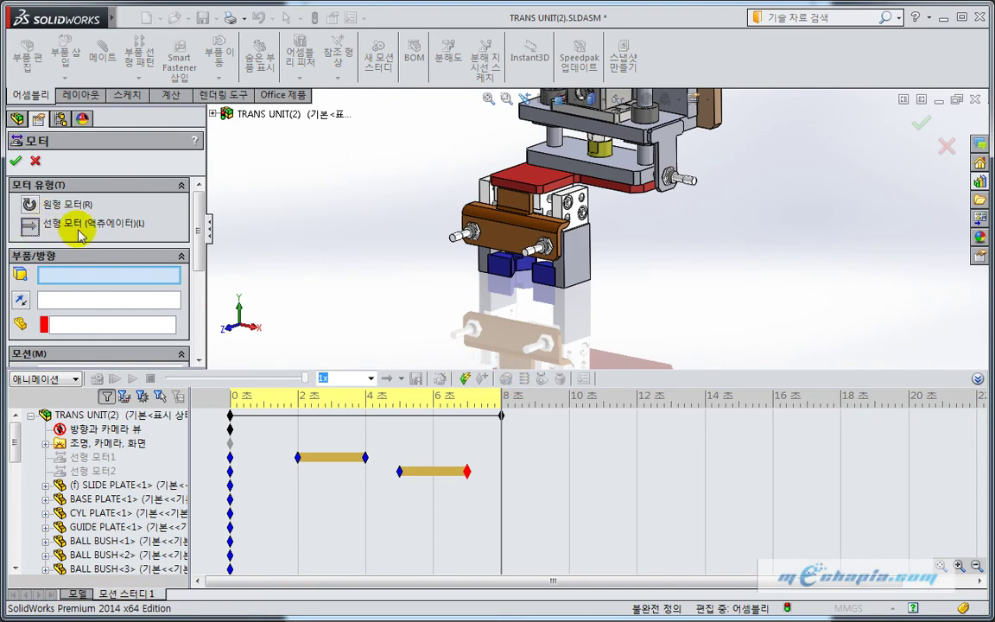
- Select the red PLATE edge for the linear motor and reverse it downward
scroll(628, 188, down, 2)
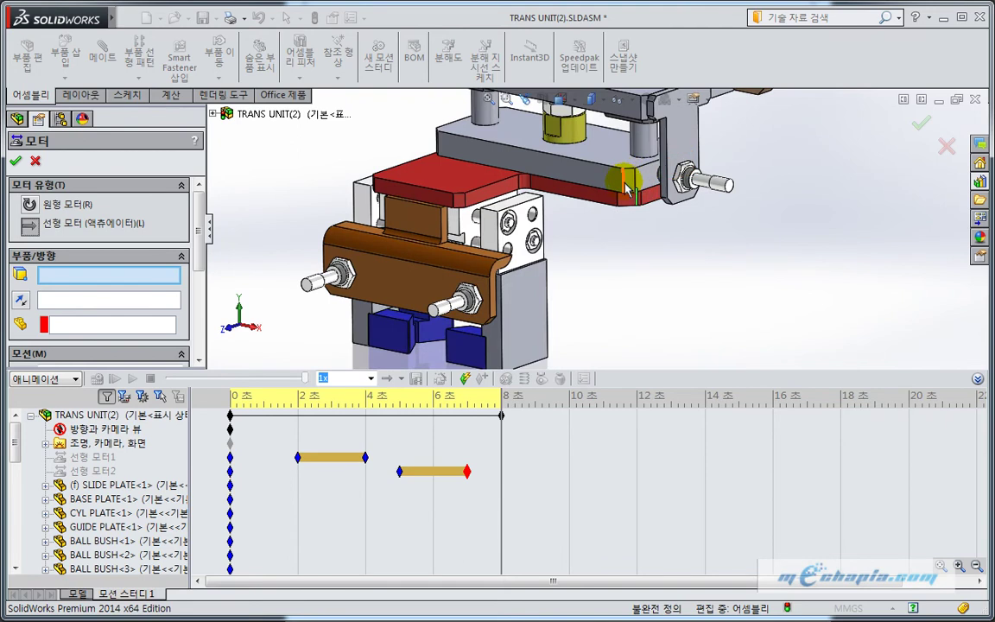
click(628, 189)
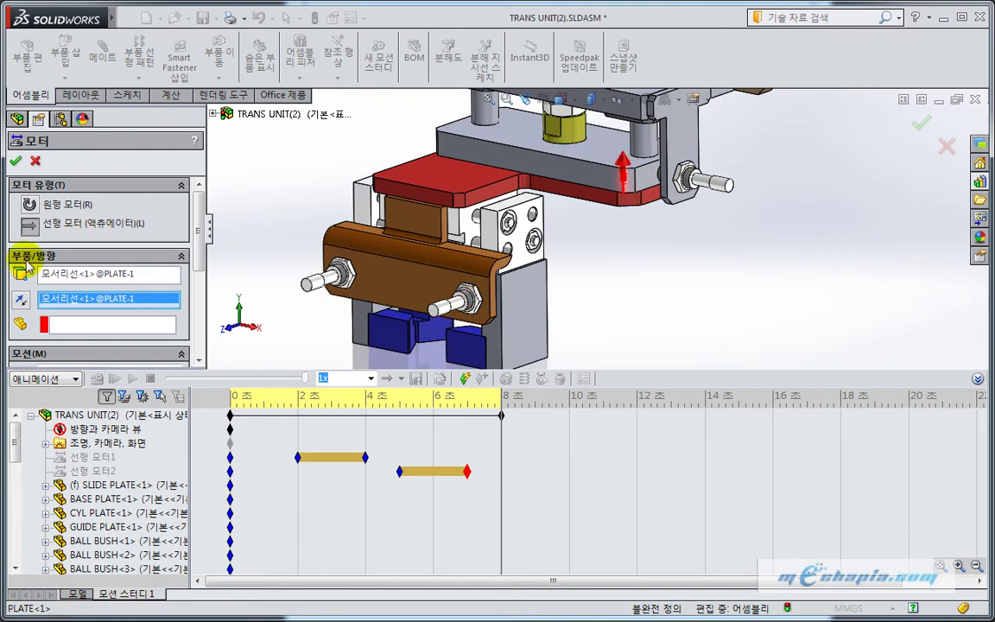
click(21, 301)
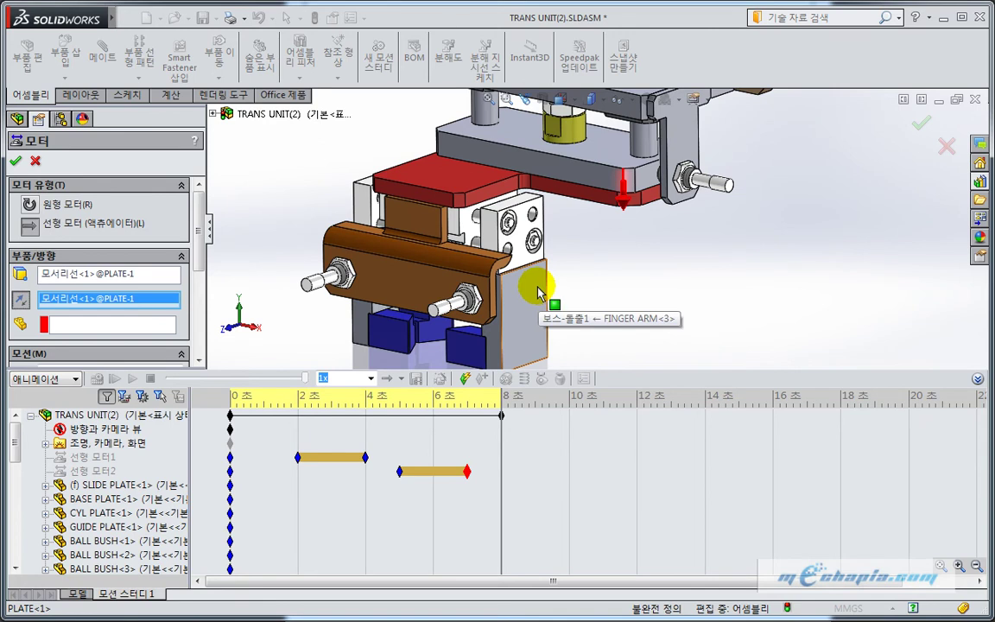
drag(200, 251, 206, 292)
scroll(173, 276, down, 1)
- Set Distance motion of 100mm over 8 s, create Linear Motor3, and extend the study toward 14 s
click(148, 245)
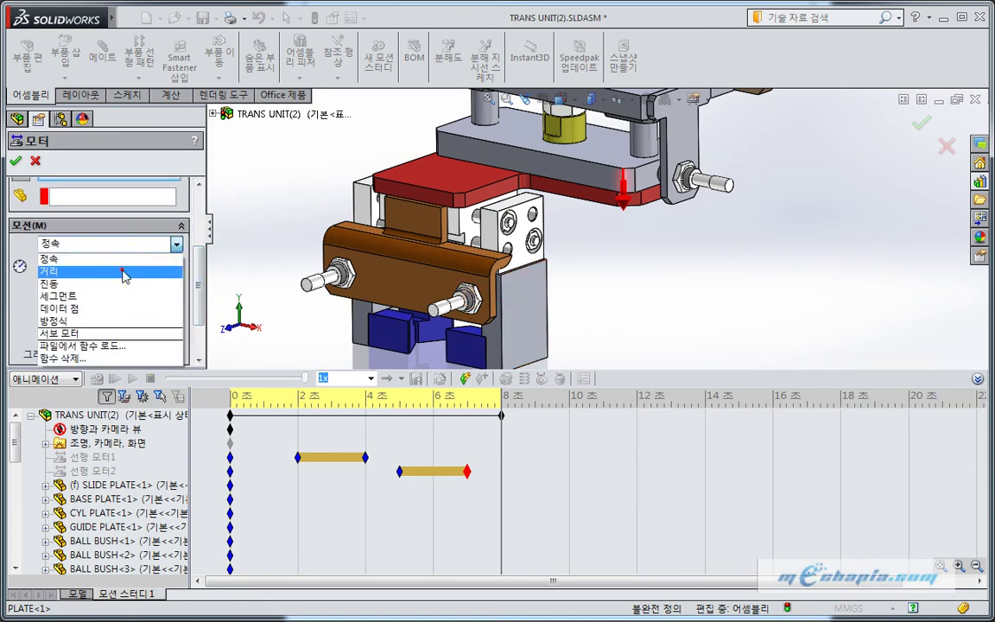
click(125, 275)
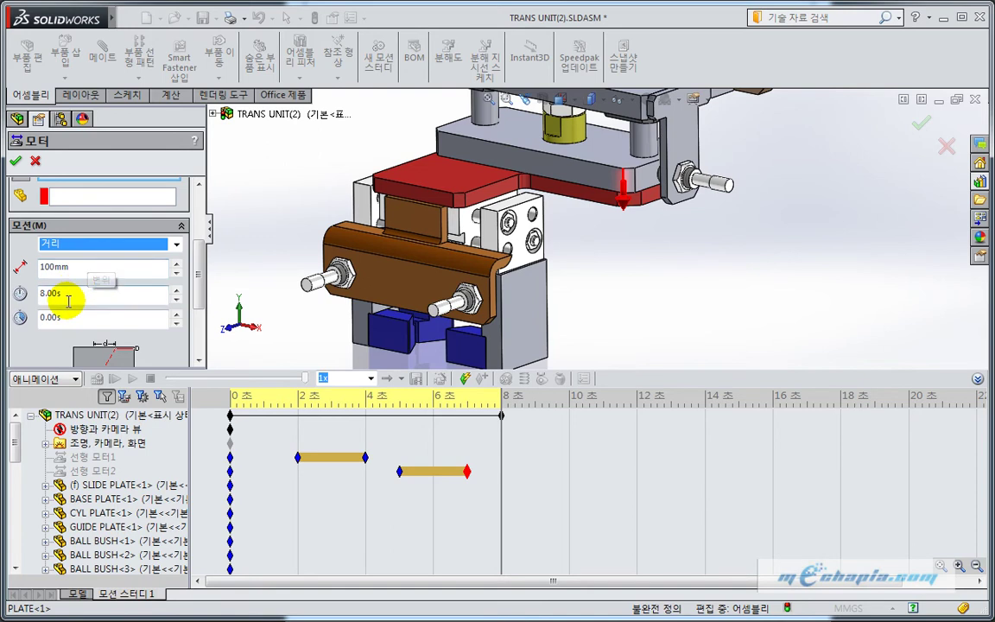
click(75, 318)
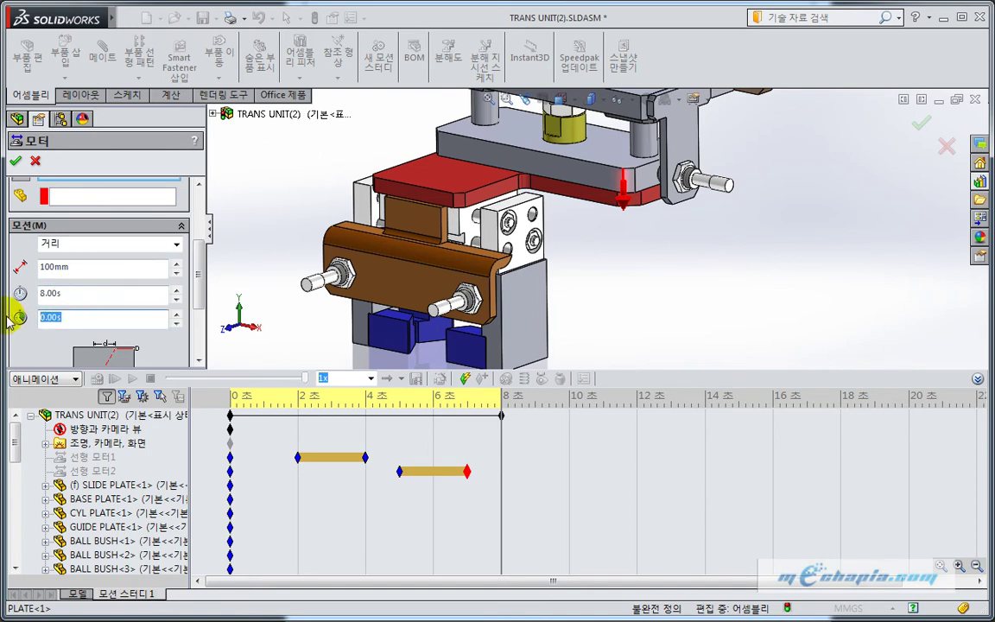
click(15, 161)
drag(501, 416, 707, 441)
- Set the study length to 14 s, move linear motor 3's start key to 8 s and copy it
click(535, 444)
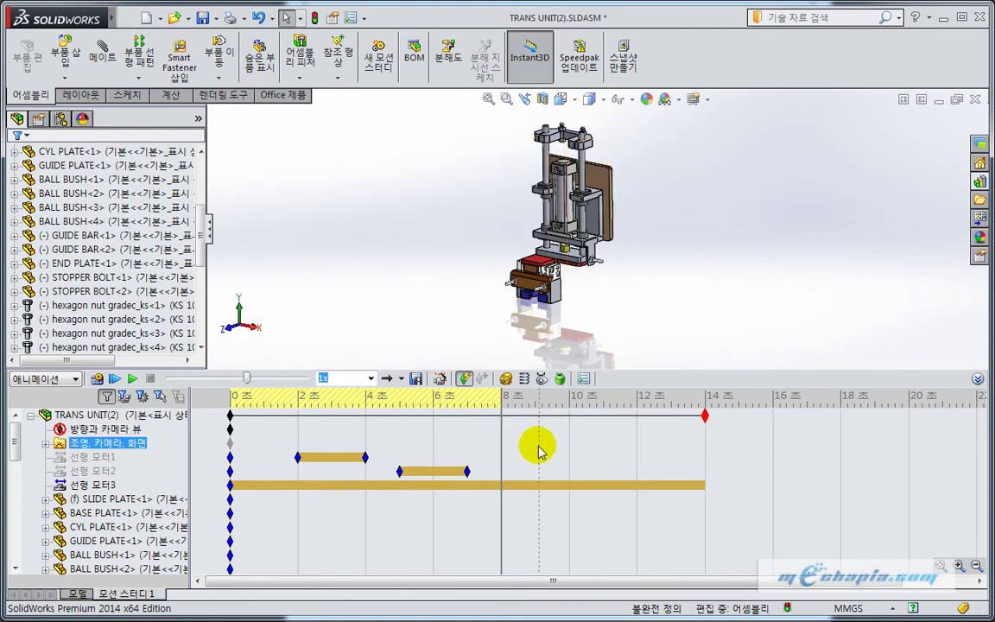
click(355, 485)
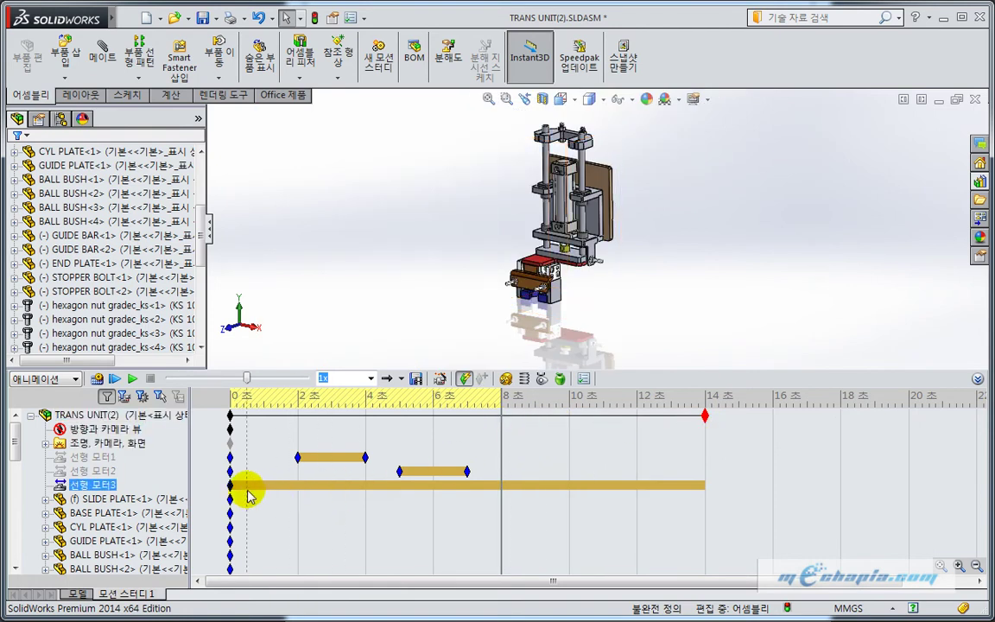
drag(232, 492, 502, 506)
click(502, 489)
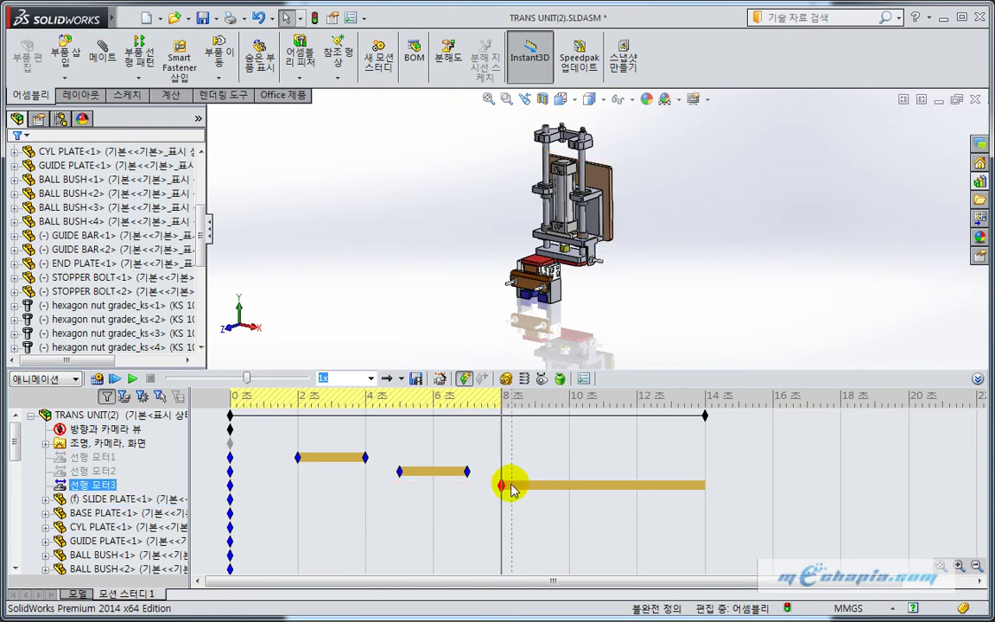
right_click(504, 488)
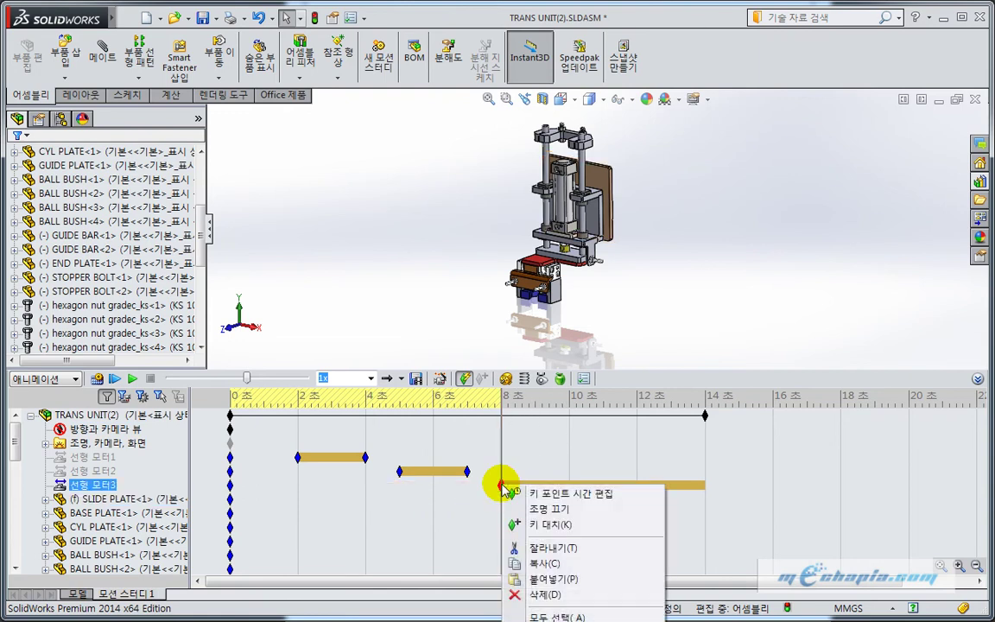
click(519, 560)
click(568, 503)
- Paste the key at 10 s and switch linear motor 3 off after 10 s
click(570, 489)
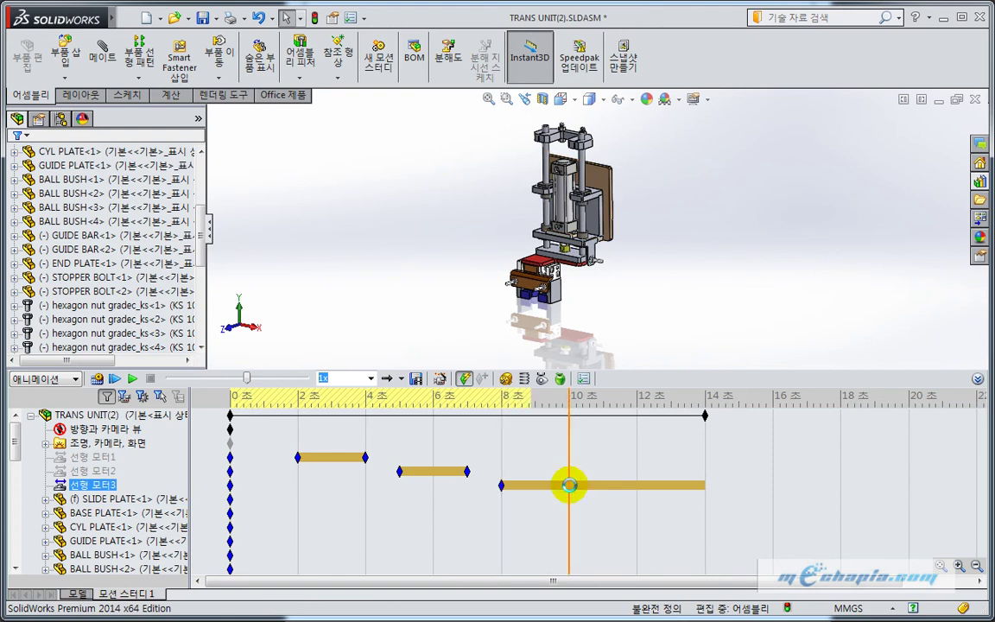
right_click(573, 491)
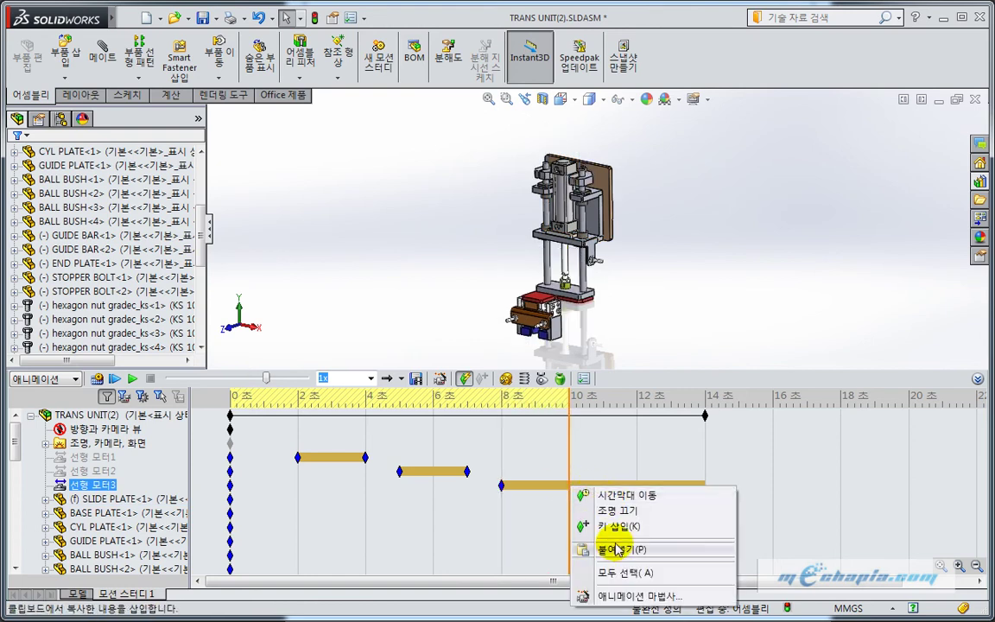
click(588, 526)
click(583, 505)
click(570, 486)
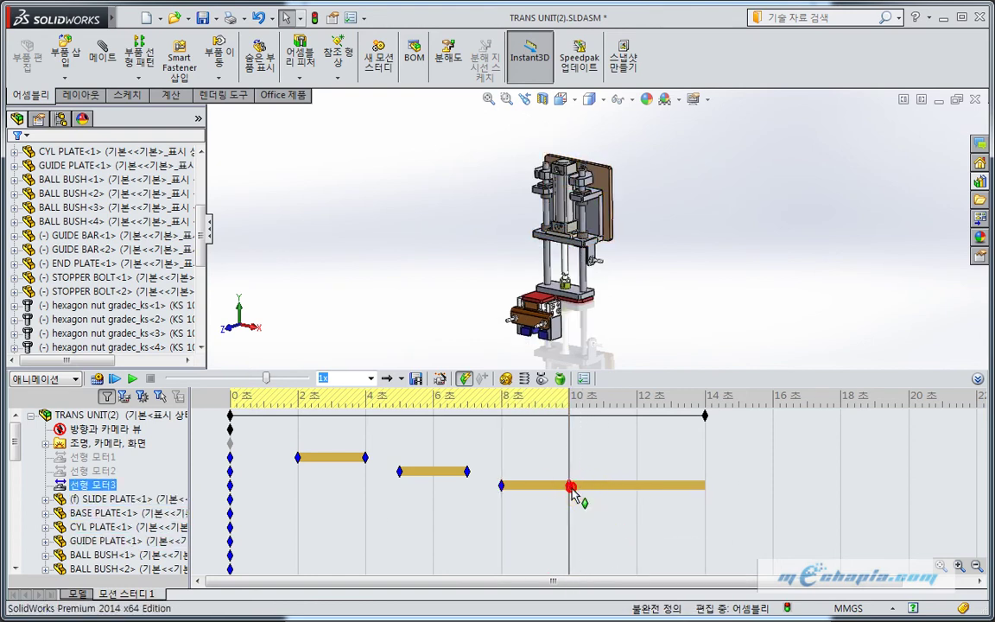
right_click(571, 488)
click(614, 513)
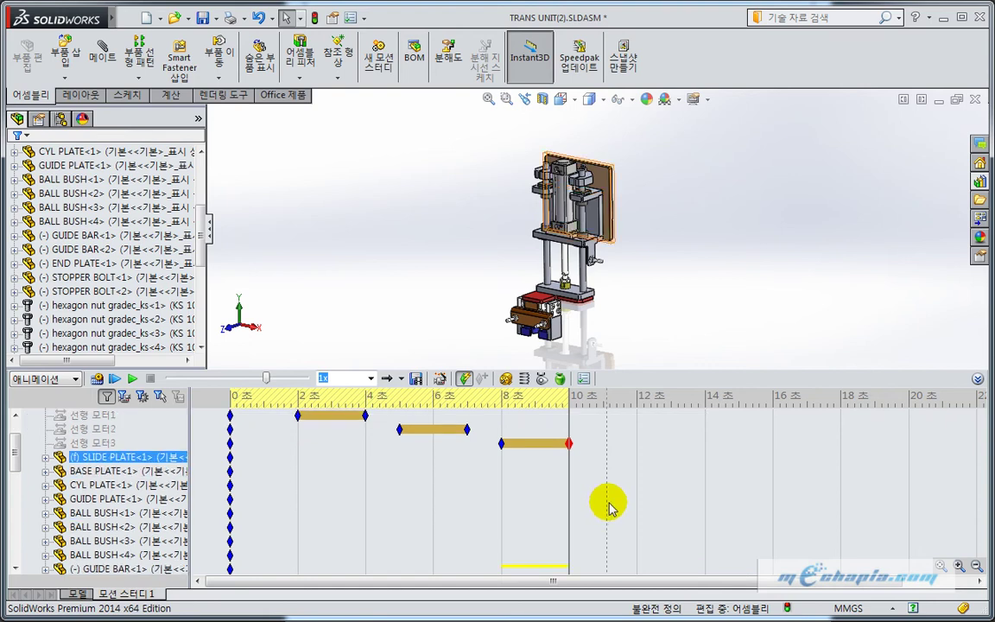
- Select the TRANS UNIT(2) assembly and start defining a new motor
click(604, 491)
click(577, 415)
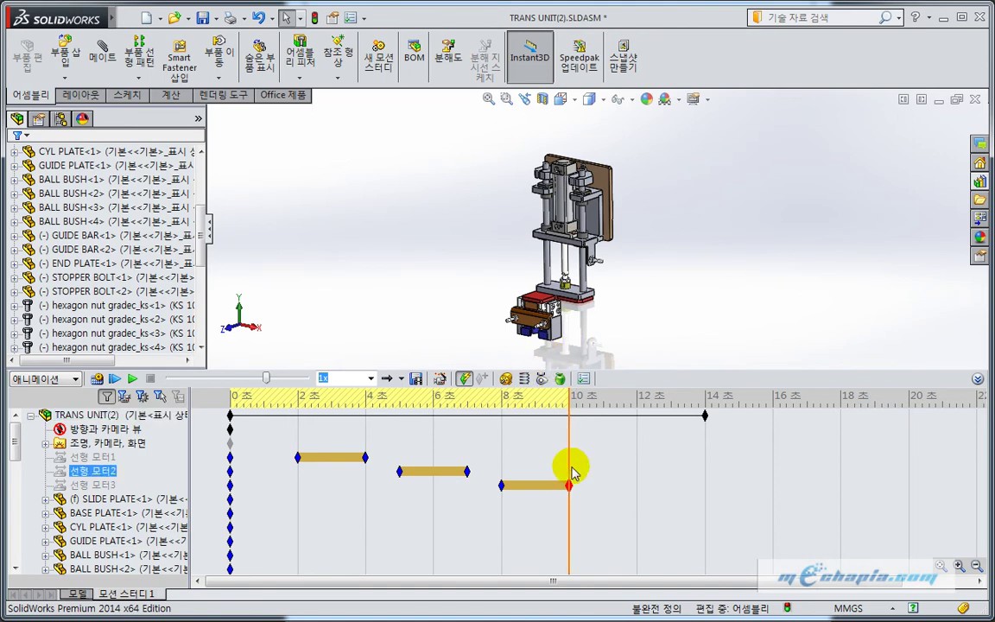
click(508, 381)
- Create a reversed linear motor on the PLATE edge moving 100mm, starting at 11 s for 2 s
scroll(597, 287, down, 5)
scroll(592, 292, down, 3)
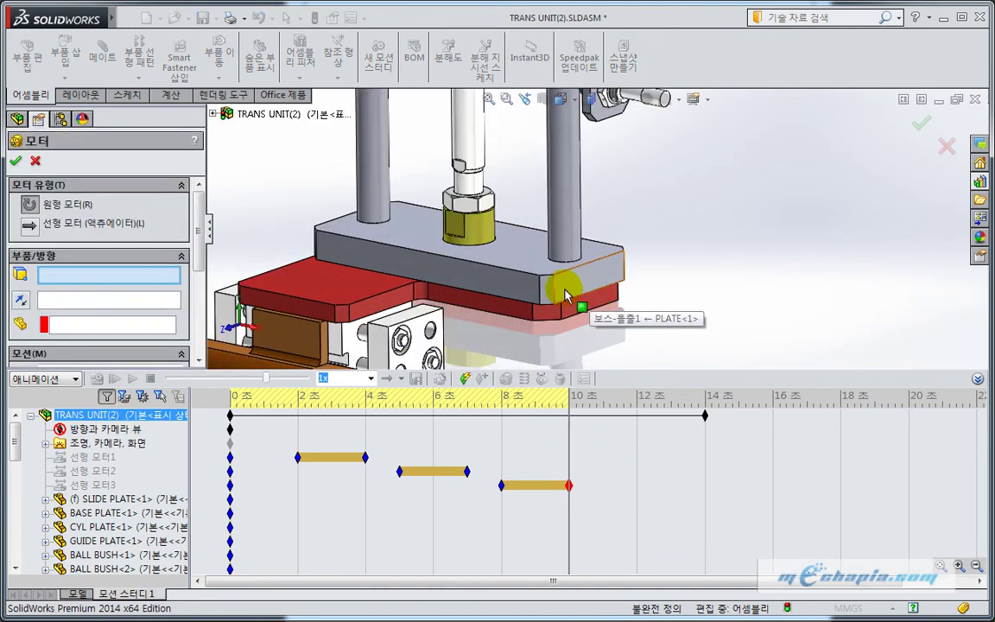
click(27, 224)
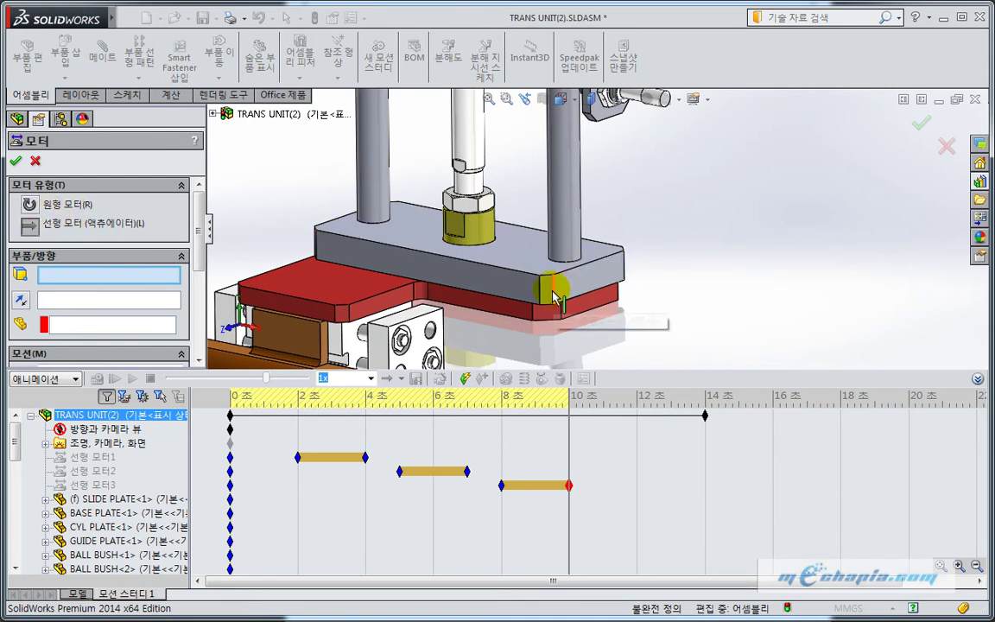
click(548, 282)
click(26, 300)
scroll(198, 276, down, 3)
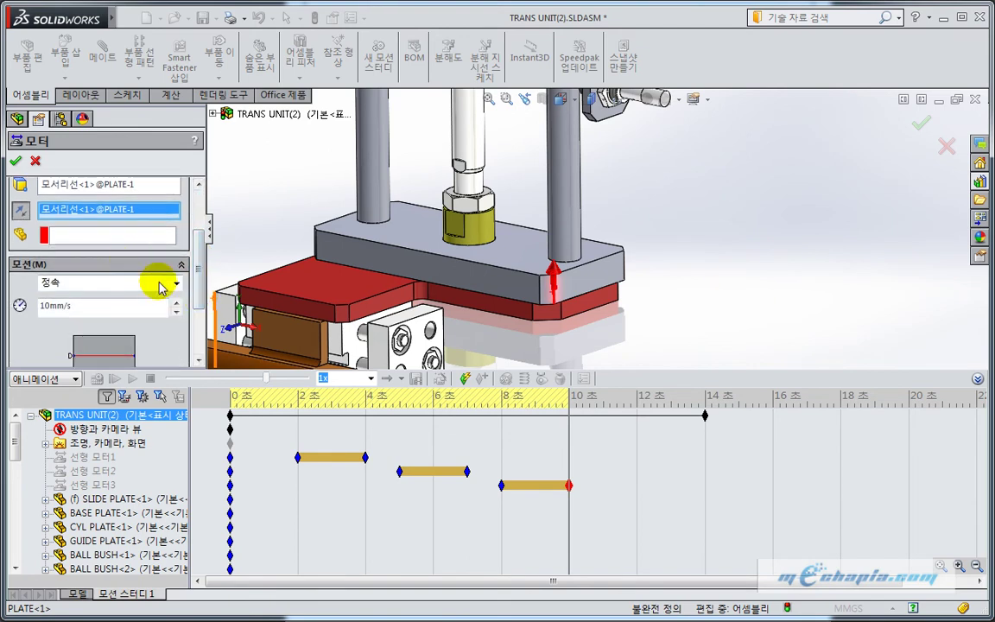
click(179, 286)
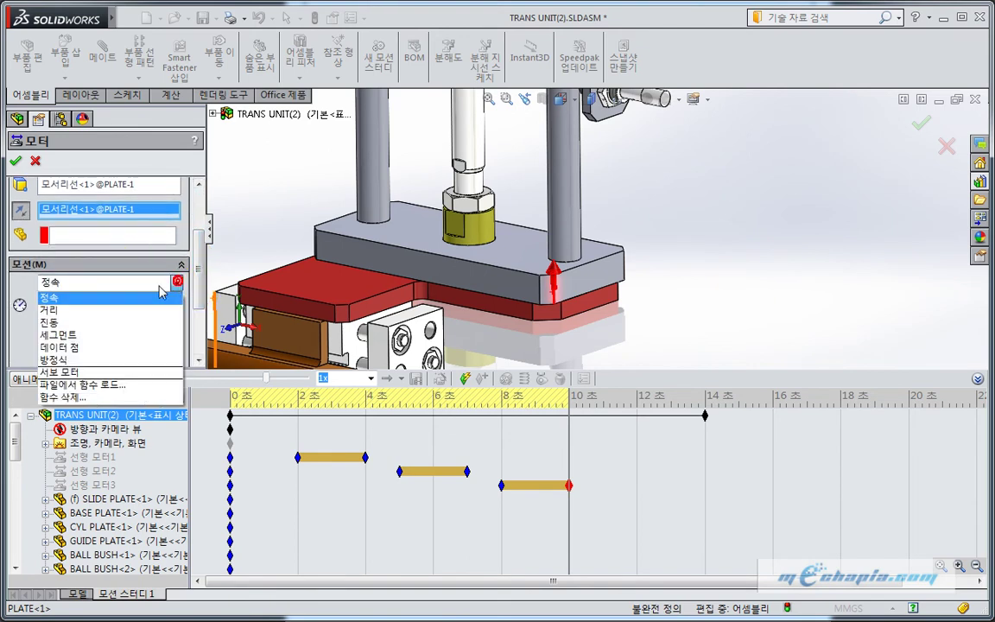
click(91, 310)
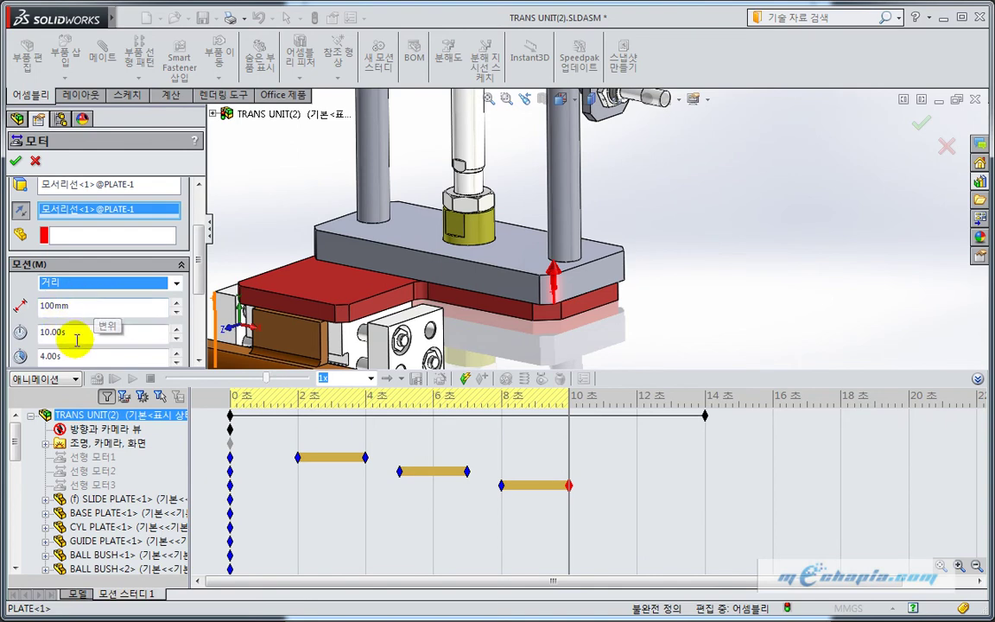
double_click(69, 332)
text(11)
text(2)
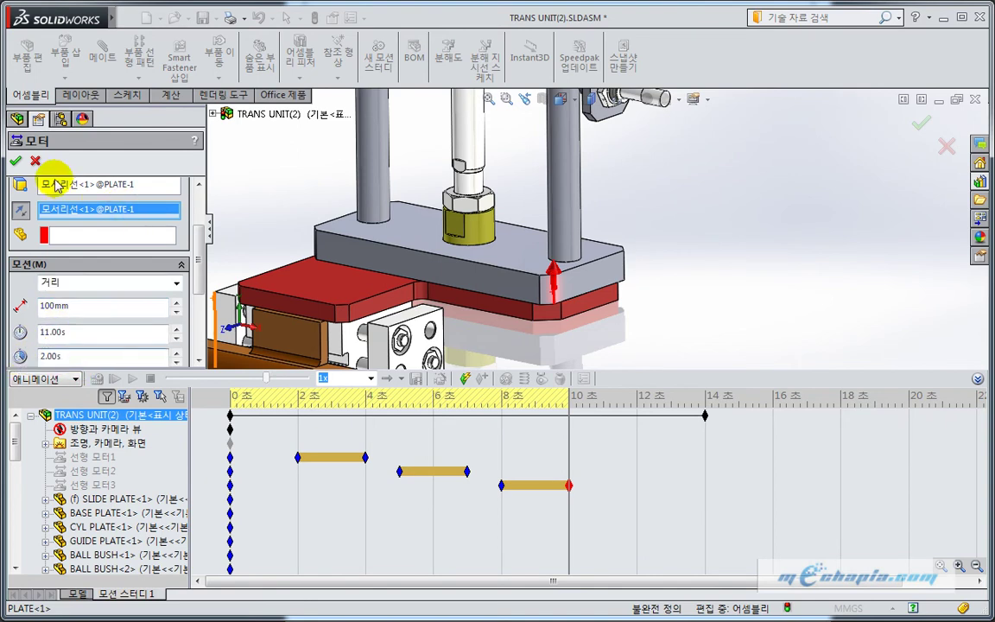
click(15, 161)
- Move linear motor 4's start key to 11 s and copy it
click(222, 500)
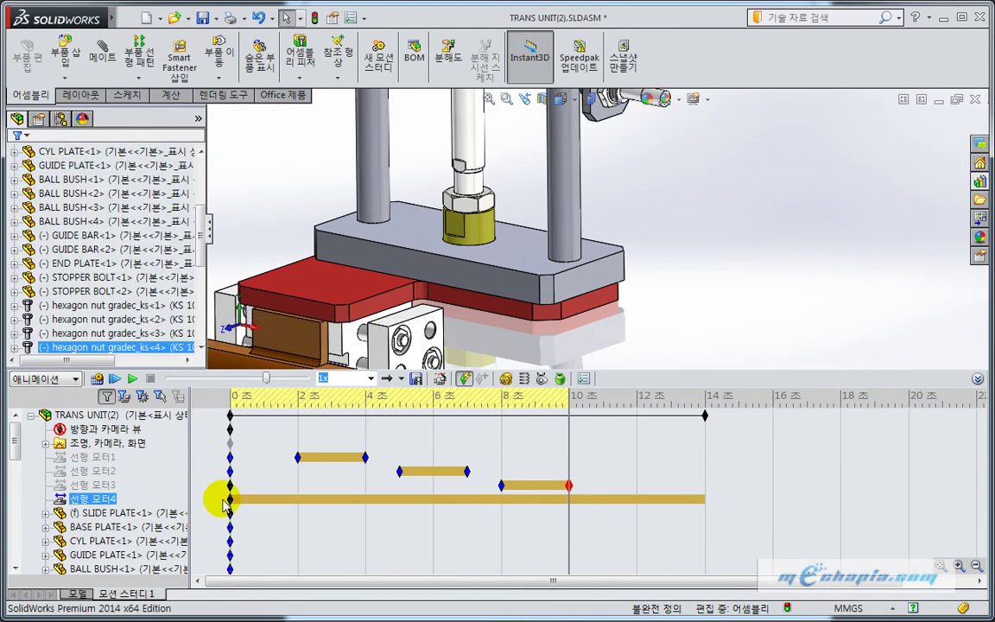
drag(230, 499, 605, 511)
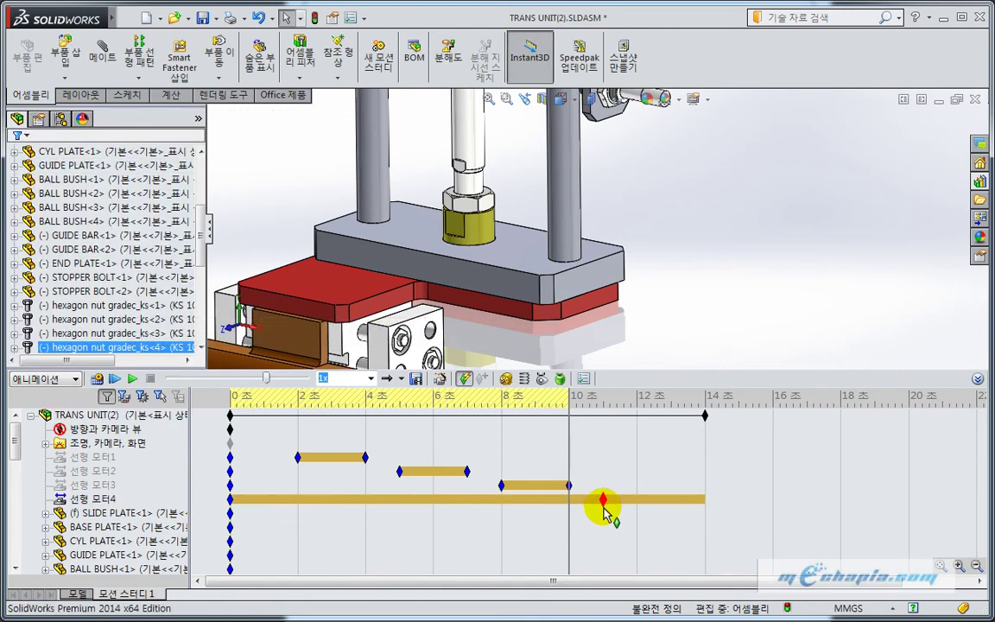
drag(604, 508, 606, 504)
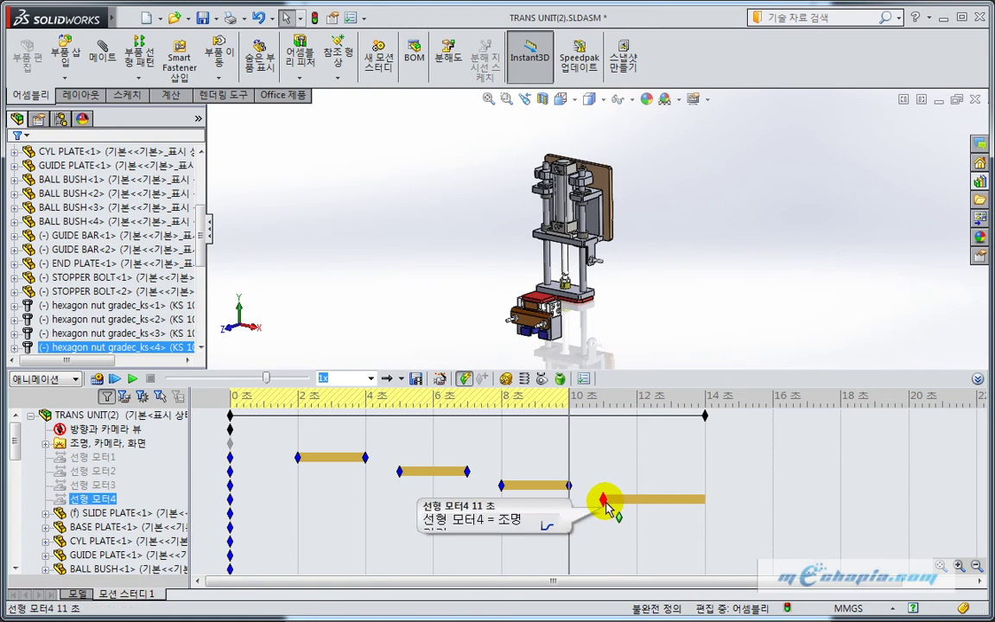
right_click(607, 509)
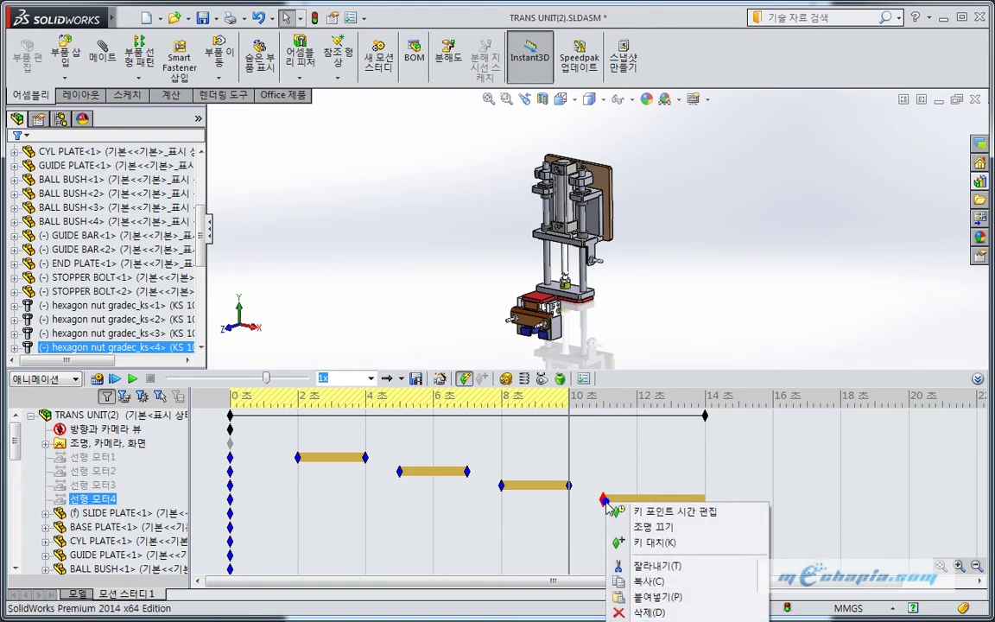
click(641, 581)
click(666, 506)
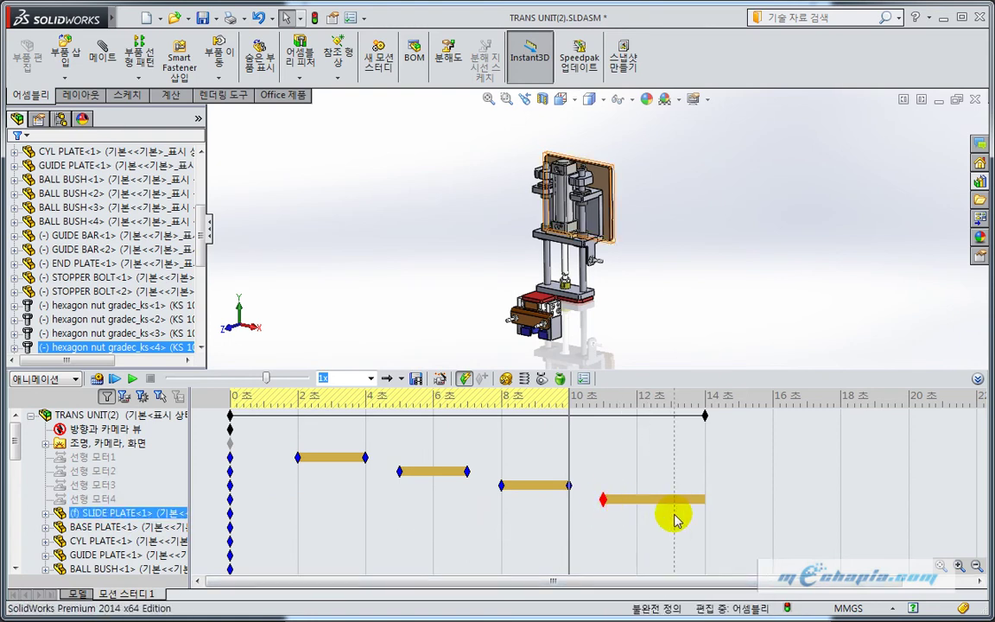
- Paste the key near 12.8 s and make linear motor 4 end there, around 13 s
click(672, 506)
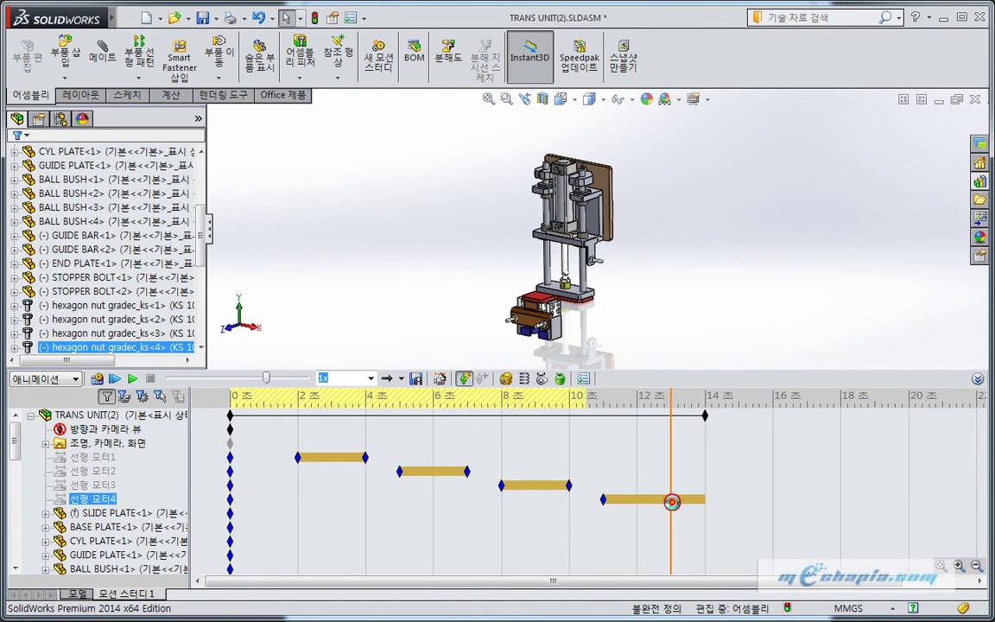
right_click(672, 500)
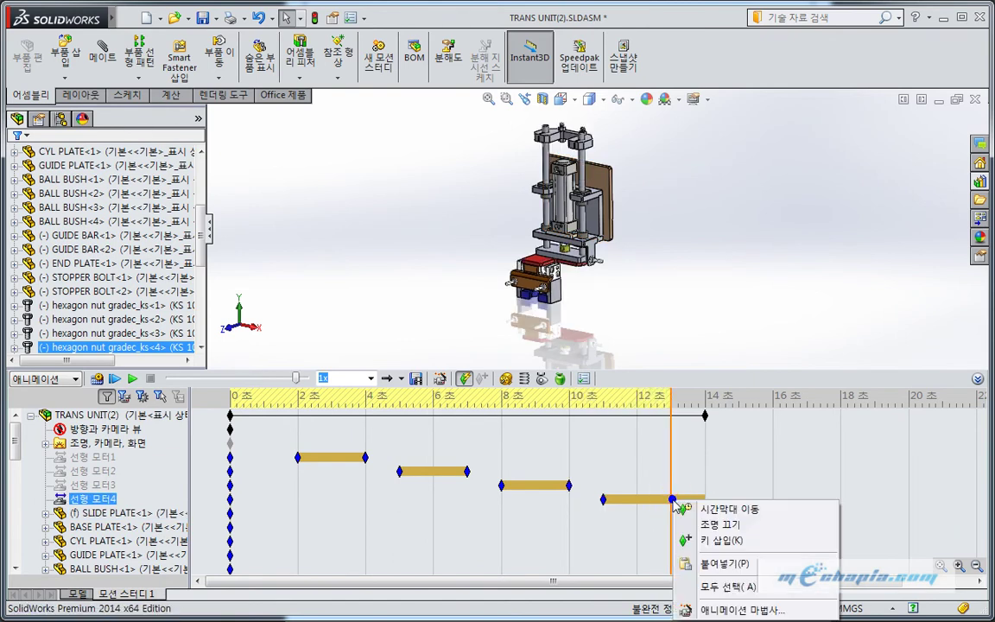
click(724, 565)
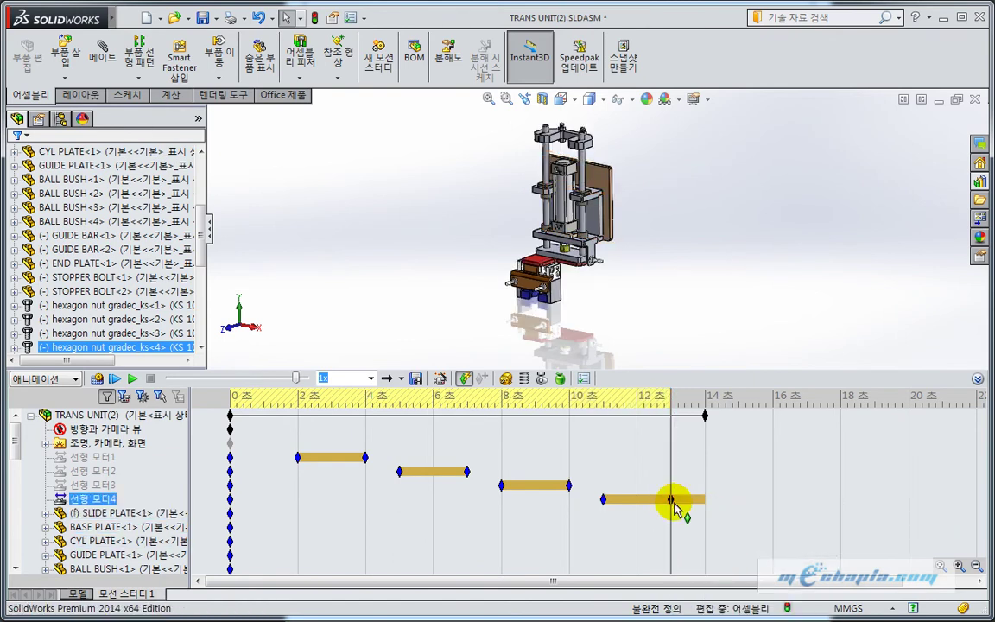
right_click(674, 501)
click(702, 524)
click(701, 520)
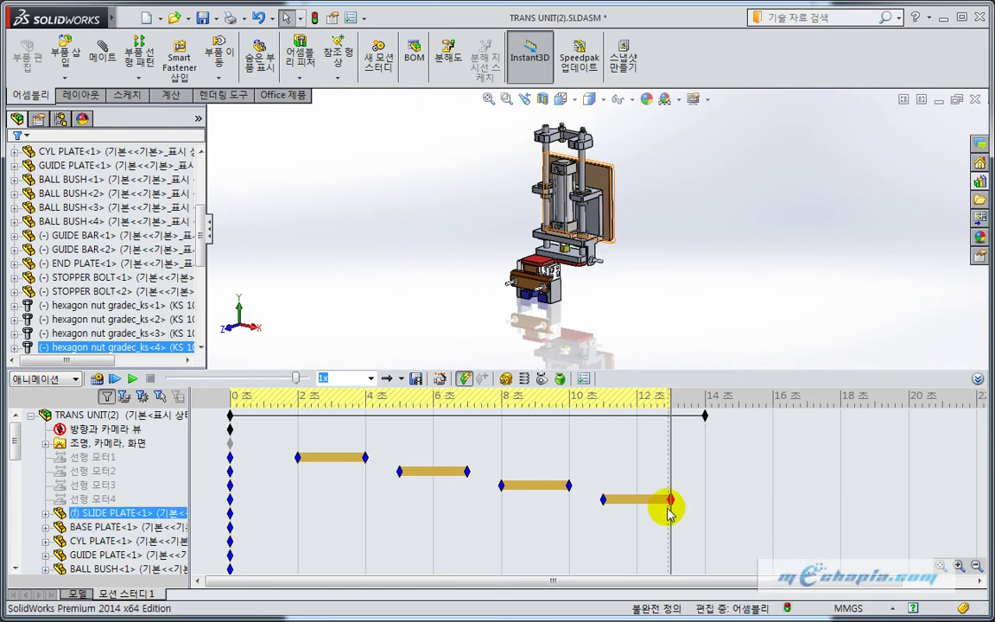
key(Down)
key(Down)
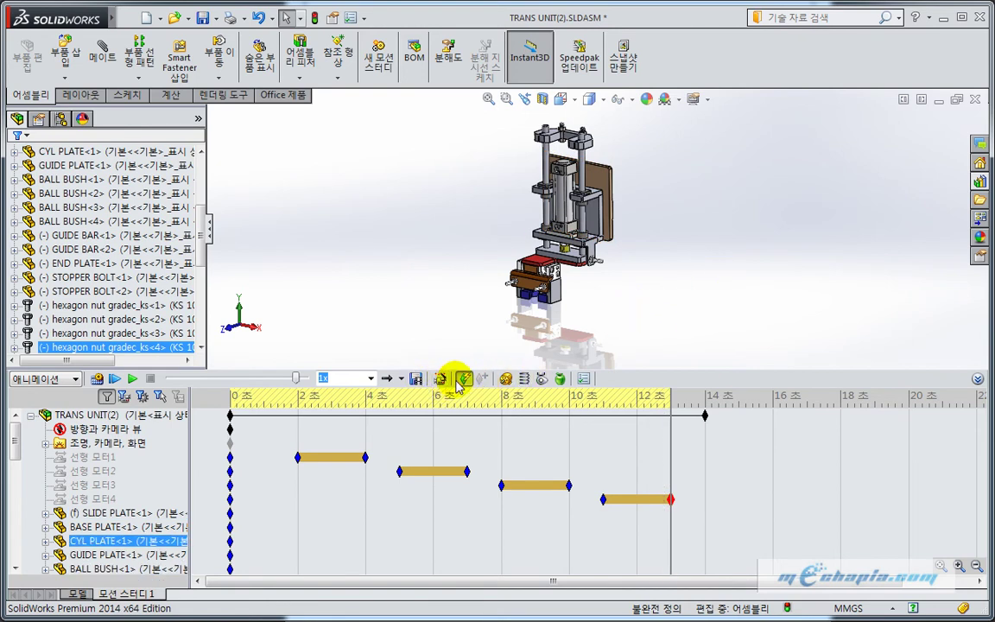
- Calculate the study and play all four linear motors through to 14 s, rotating the view
click(96, 381)
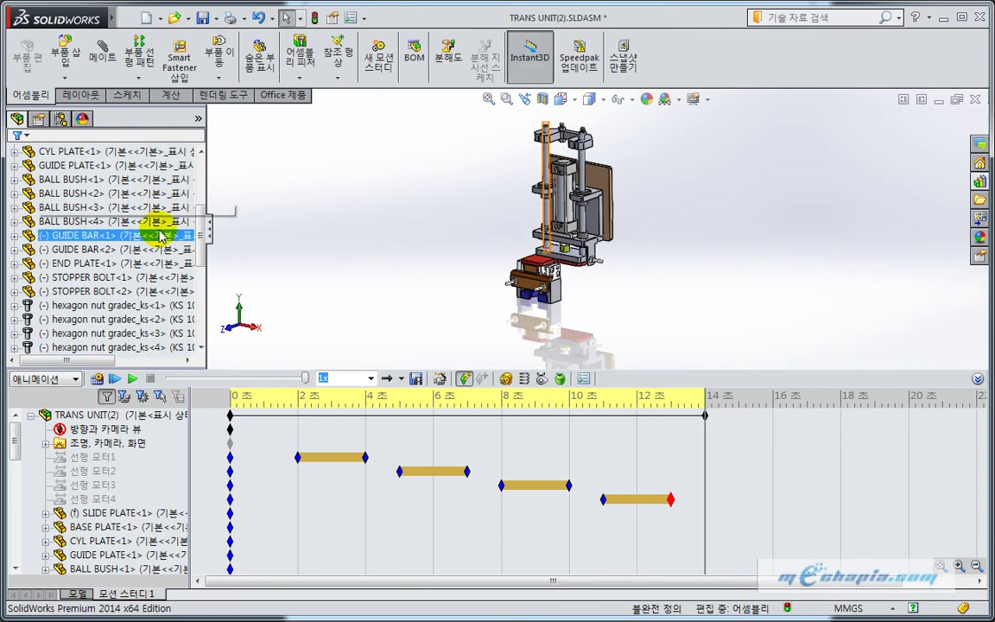
click(132, 379)
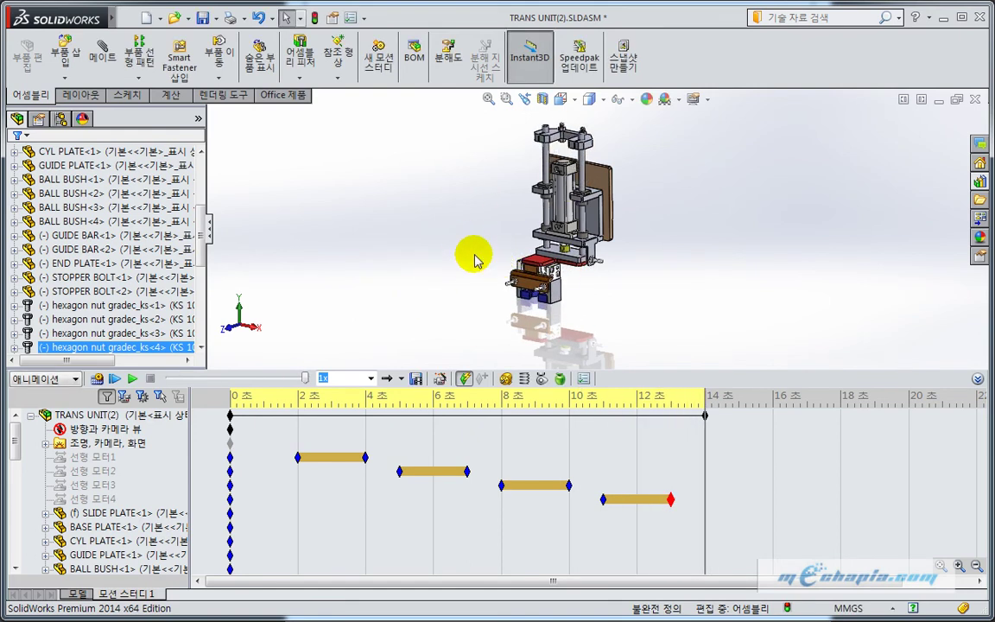
middle_drag(473, 255, 473, 253)
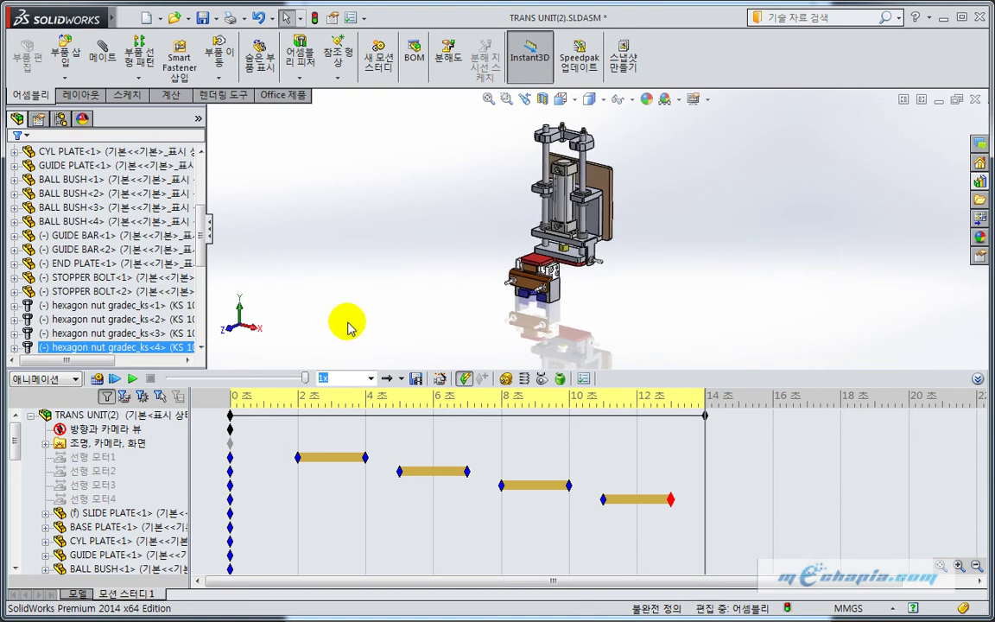
click(272, 432)
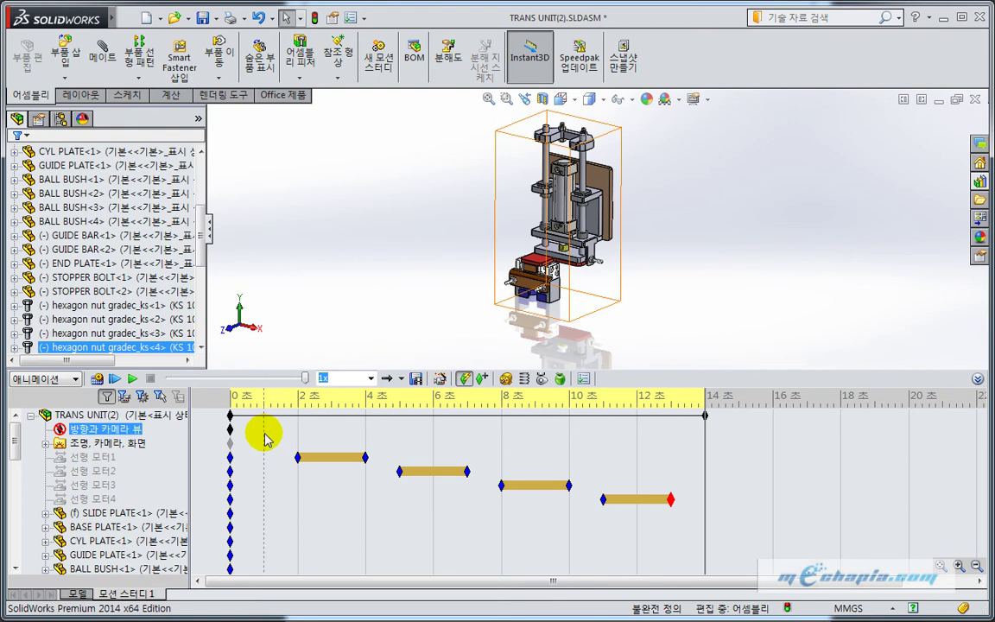
- Turn on Disable View Key Creation for Orientation and Camera Views
drag(264, 433, 270, 427)
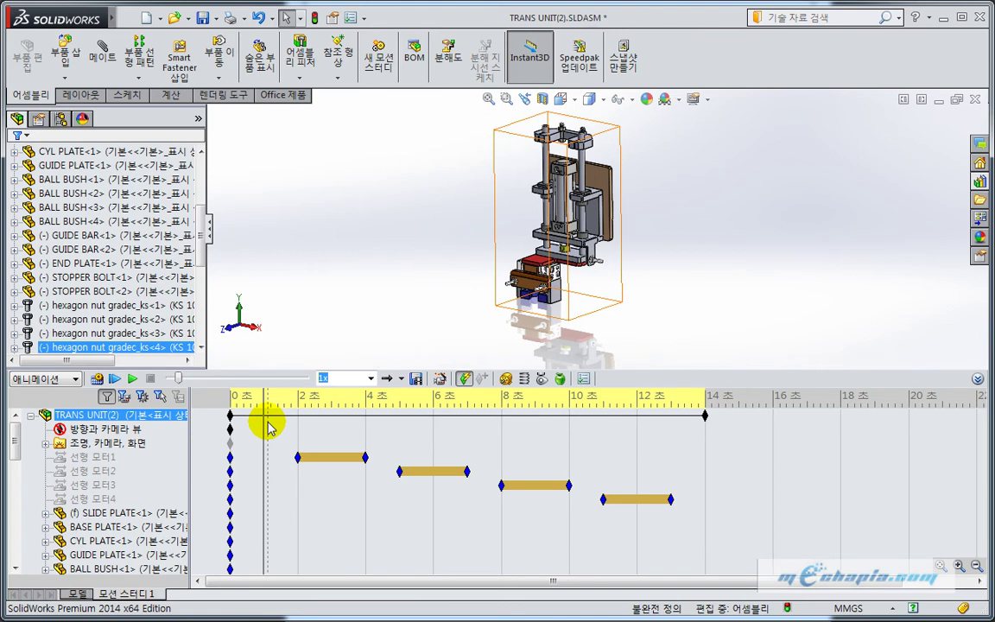
click(189, 437)
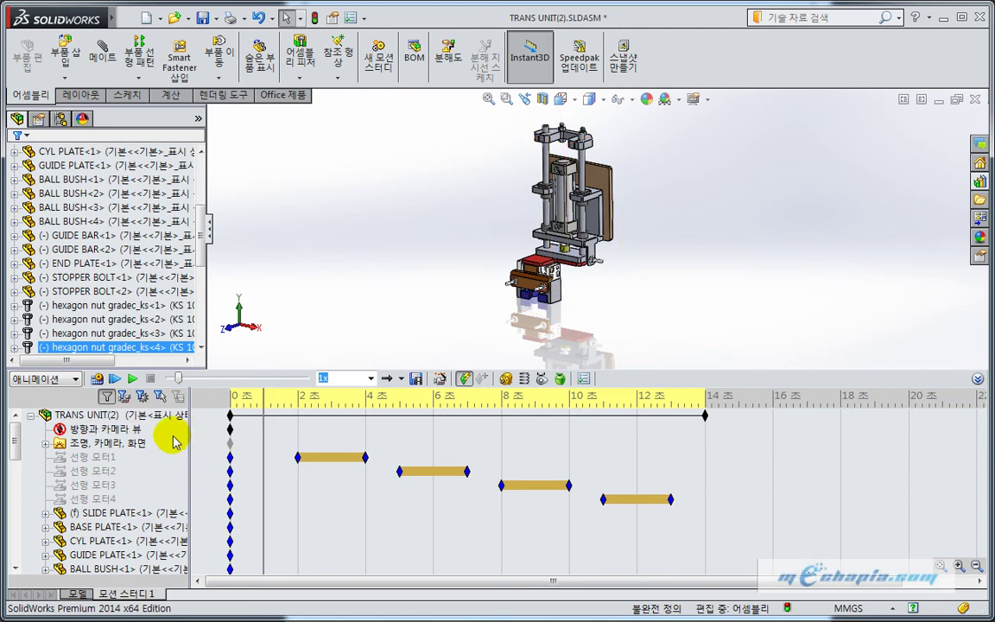
click(79, 430)
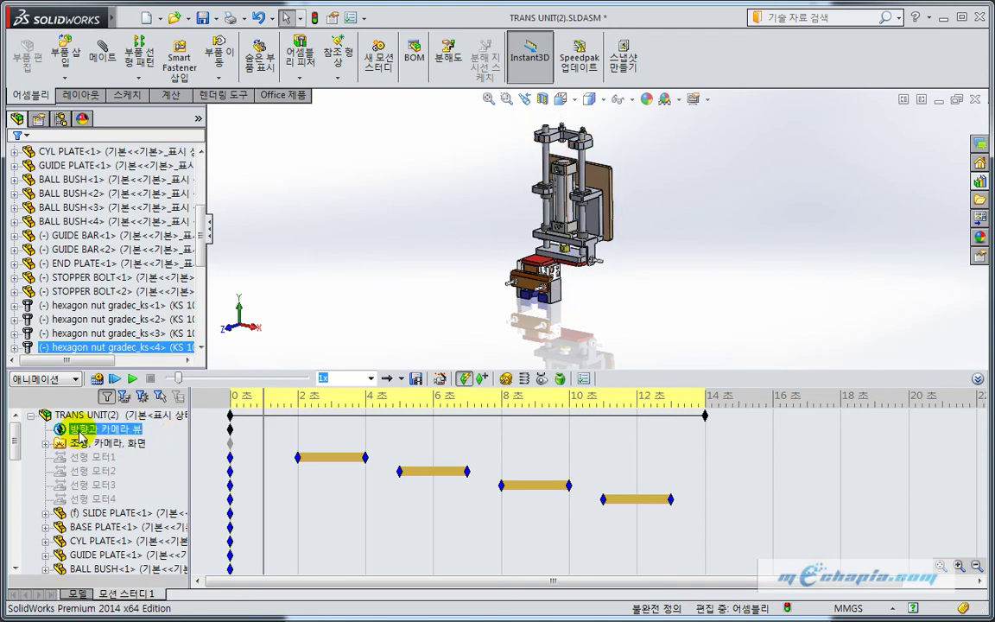
right_click(80, 436)
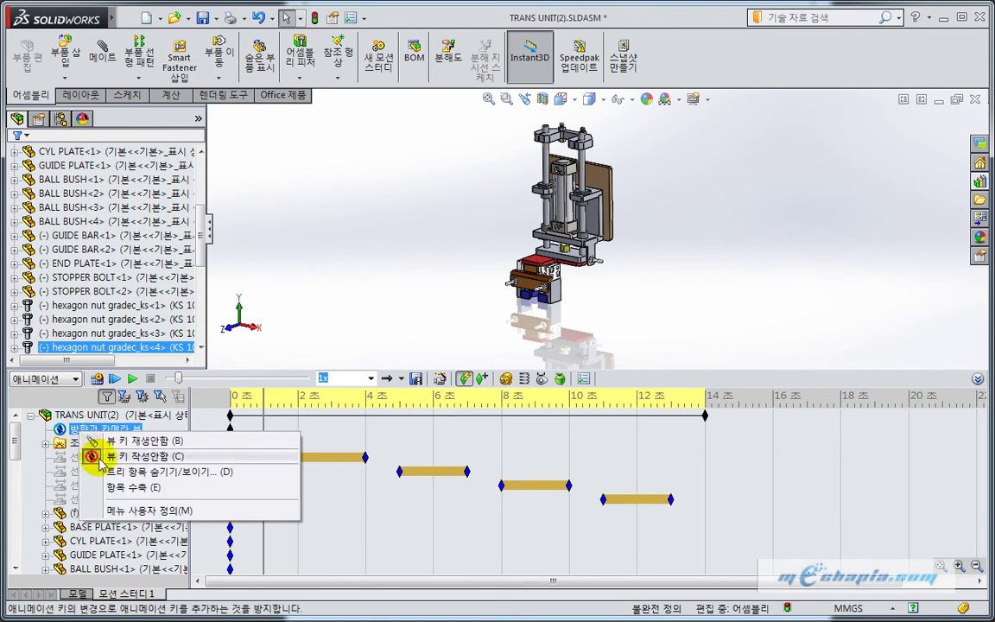
click(130, 464)
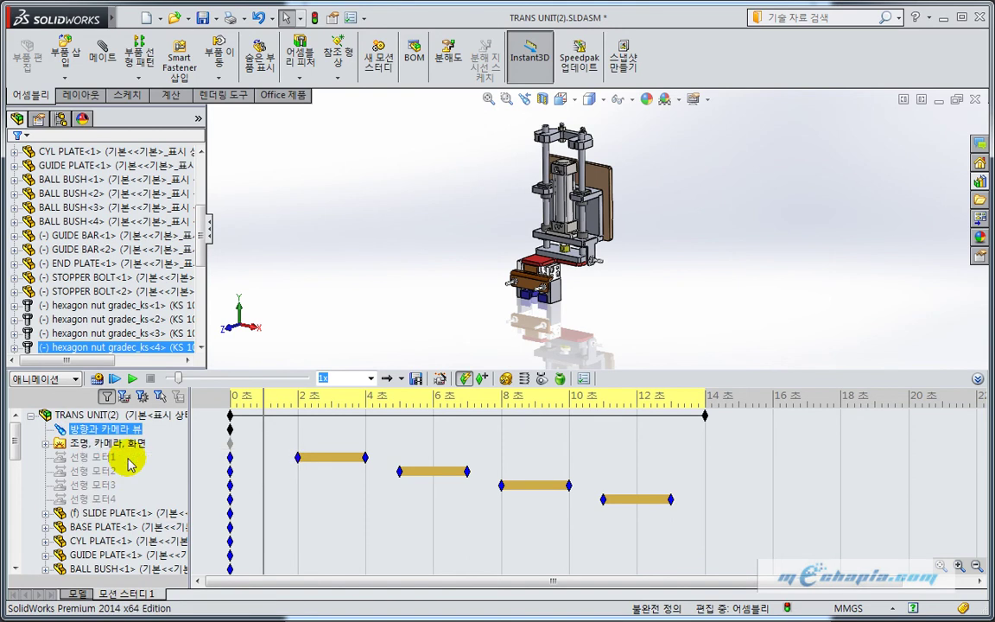
- Frame a close-up of the gripper bracket starting from the isometric view
ctrl+middle_drag(538, 318, 510, 328)
scroll(518, 309, down, 5)
scroll(562, 286, down, 5)
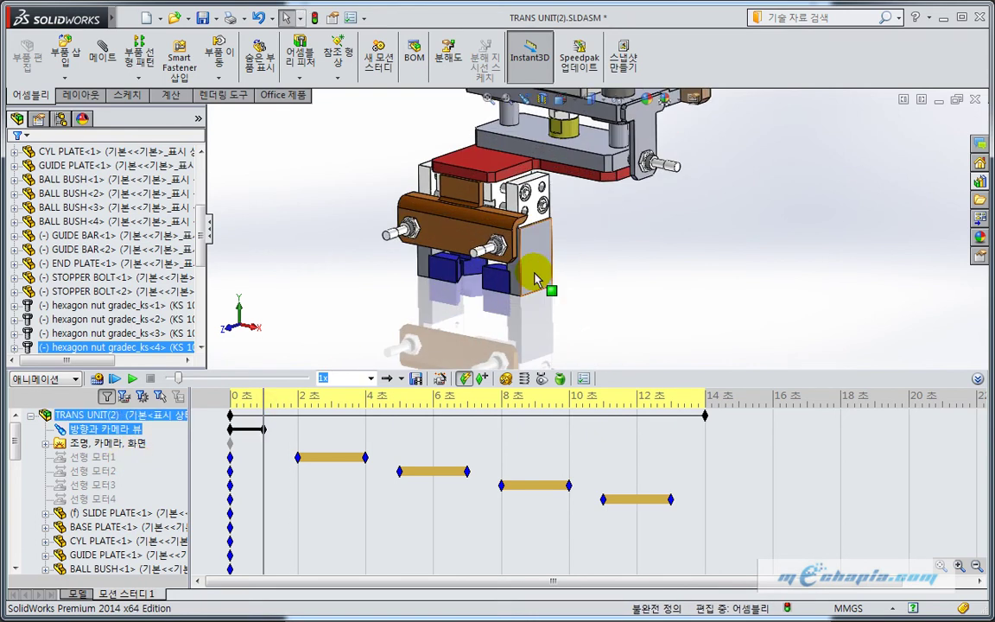
middle_drag(567, 267, 570, 282)
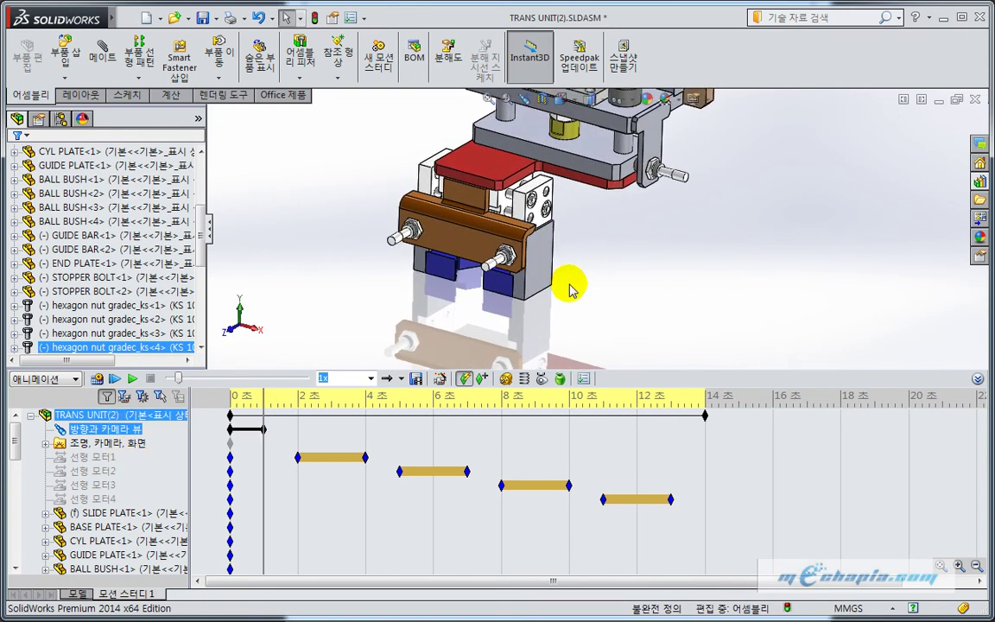
key(ctrl+7)
scroll(629, 328, down, 3)
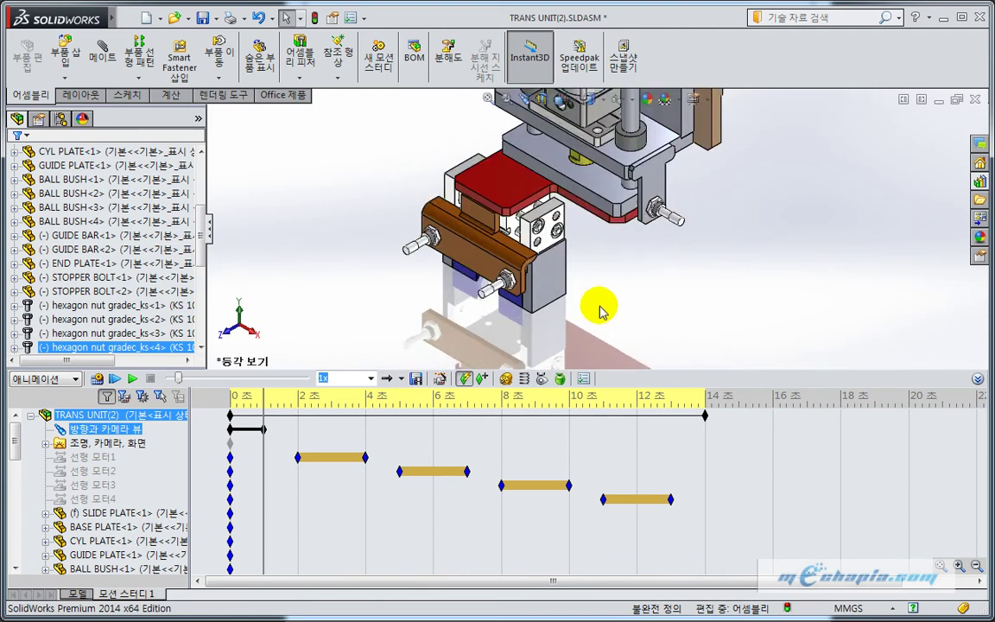
scroll(600, 305, down, 3)
mouse_move(566, 304)
ctrl+middle_down()
mouse_move(597, 326)
mouse_move(673, 328)
mouse_move(685, 313)
ctrl+middle_up()
scroll(666, 318, up, 2)
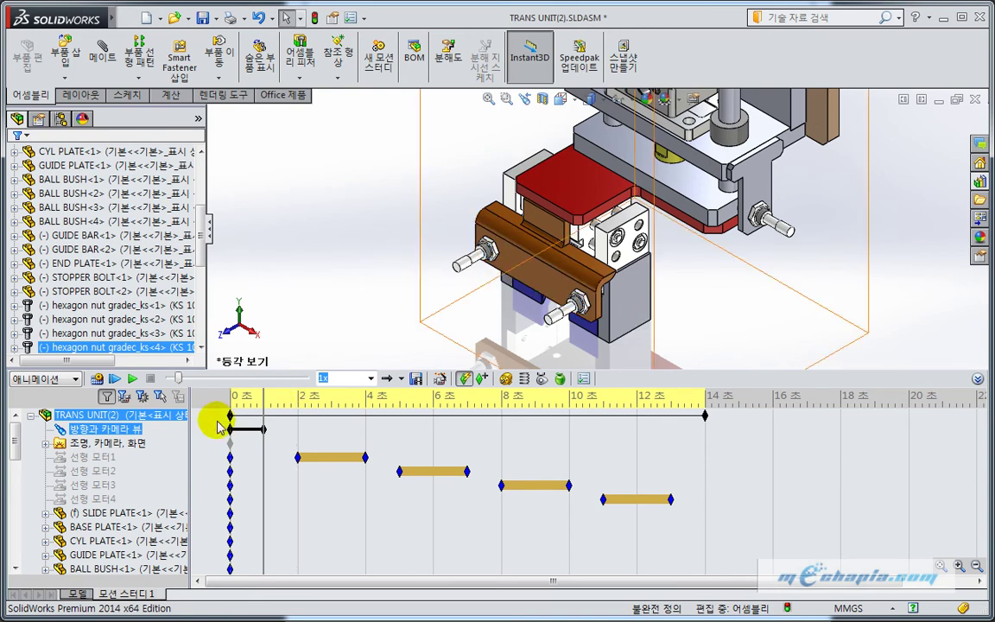
- Disable view key creation and shift the camera move to run from about 1 s to 2 s
right_click(124, 430)
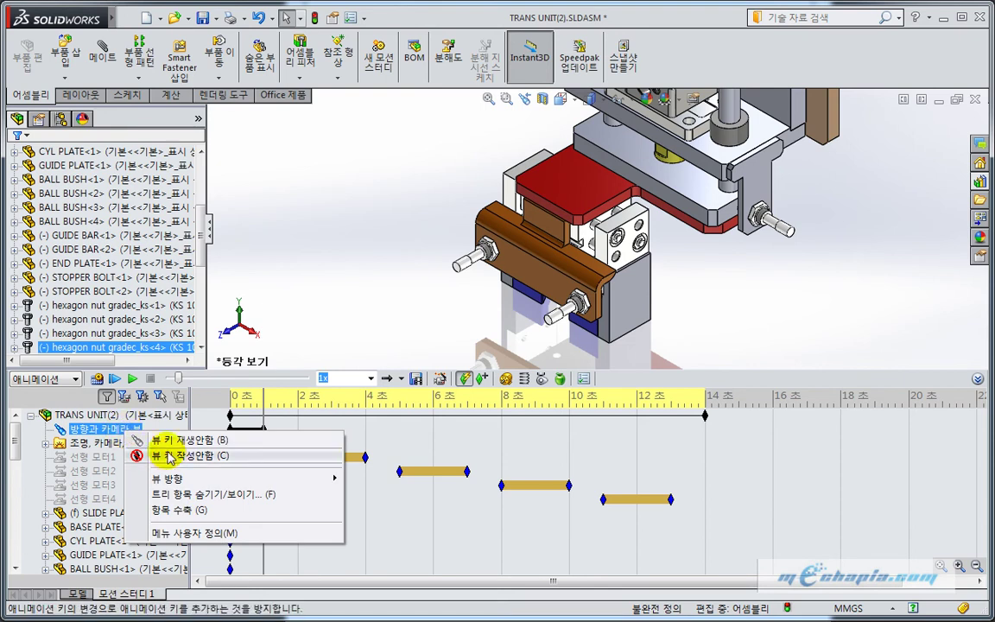
click(171, 462)
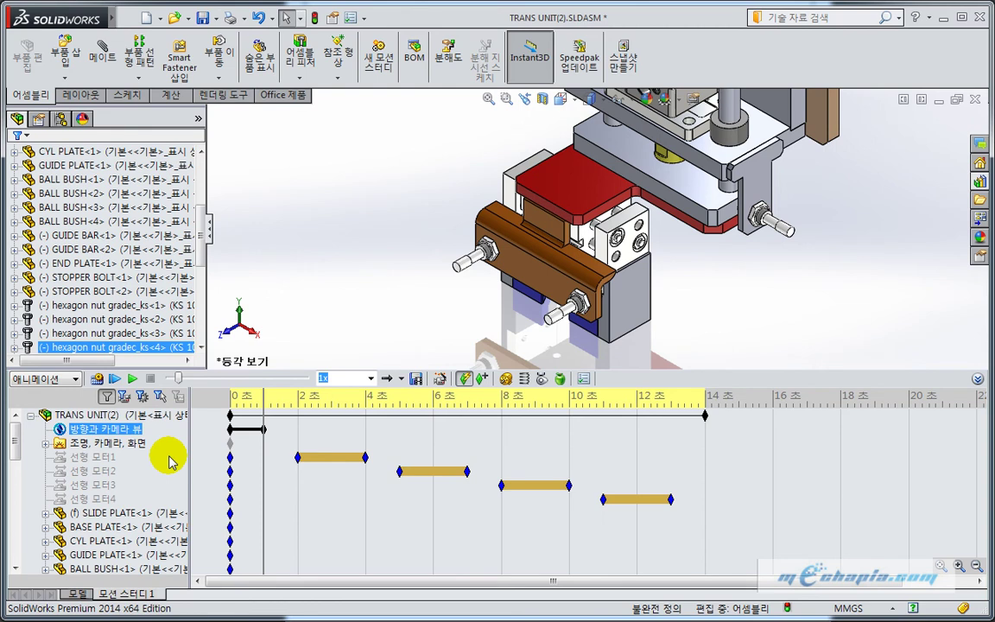
mouse_move(264, 429)
mouse_down()
mouse_move(287, 432)
mouse_move(260, 430)
mouse_up()
click(242, 442)
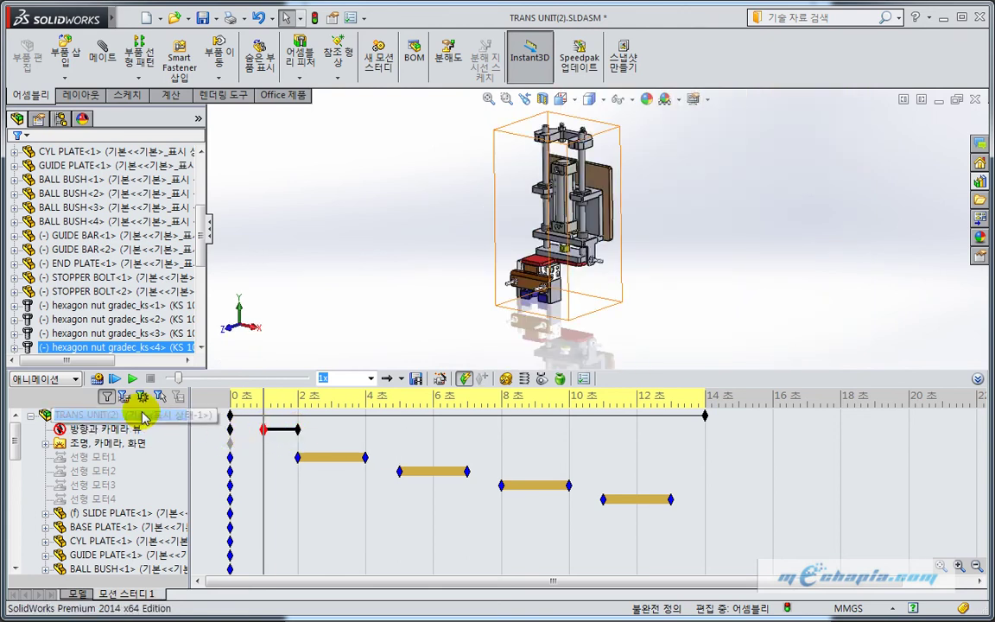
- Replay the study to check the 1–2 s camera move, then copy the 2 s camera key
click(134, 379)
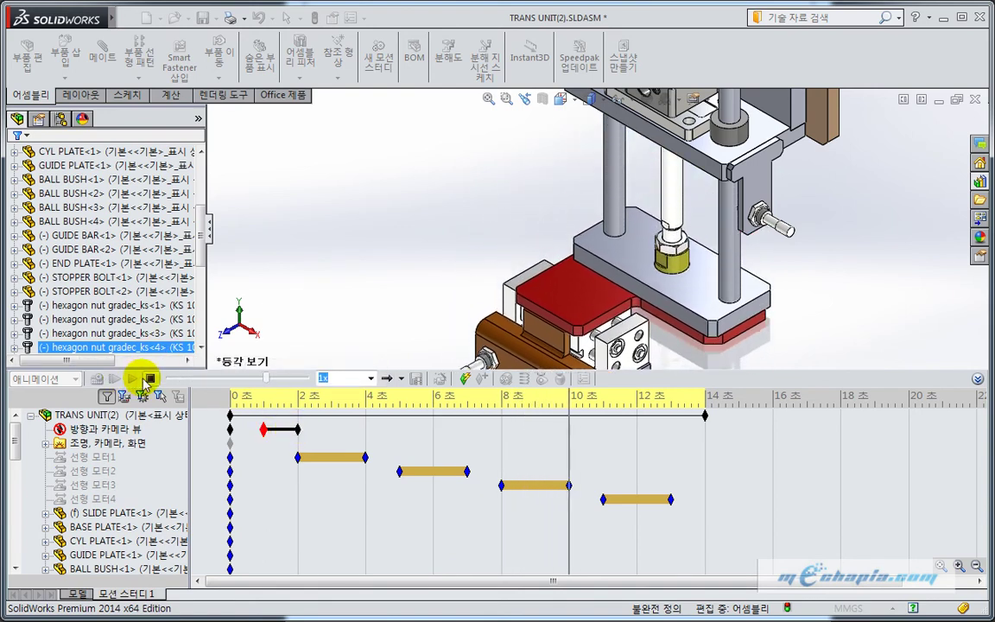
click(302, 445)
click(299, 436)
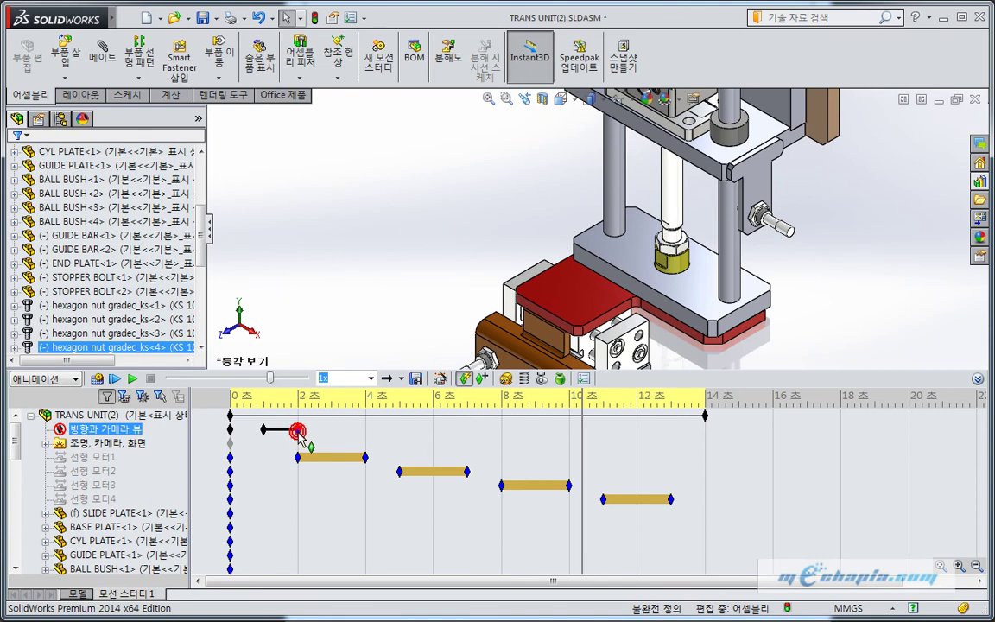
right_click(299, 431)
click(363, 527)
click(363, 534)
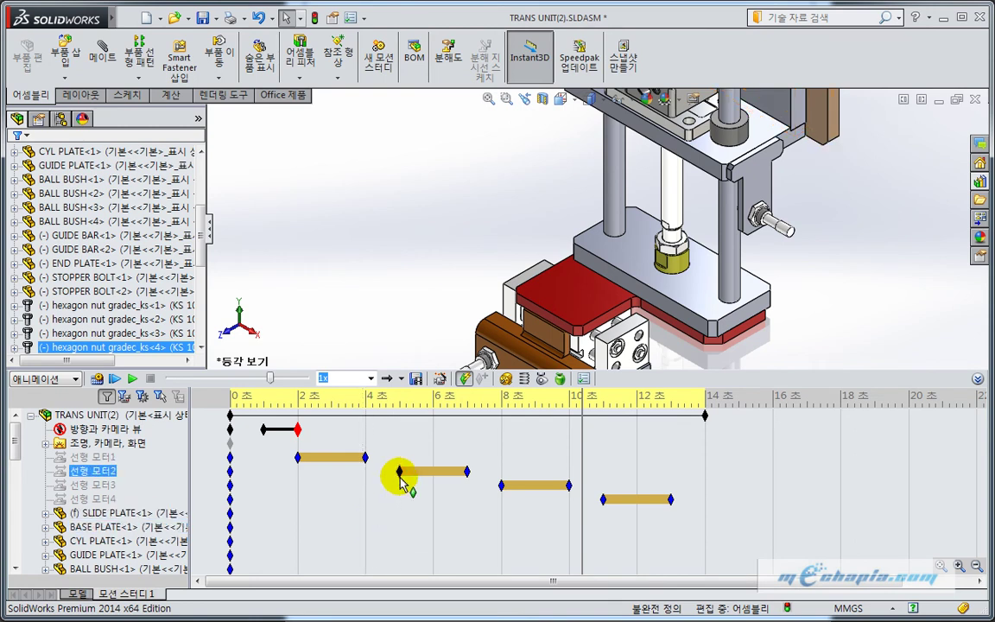
- Paste the camera key at about 6.8 s and move the time bar to about 7.8 s
click(466, 414)
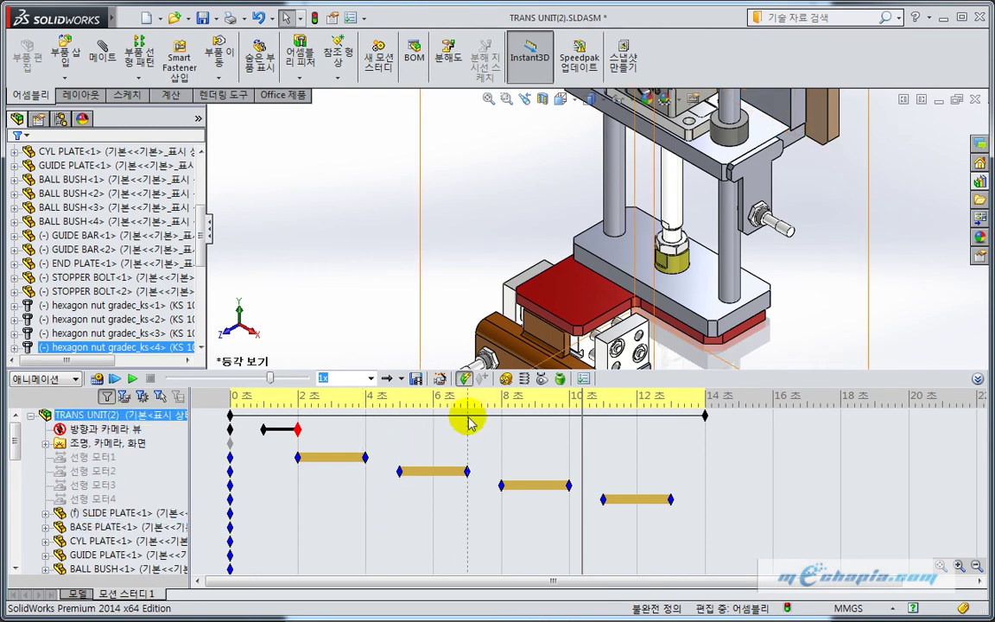
click(467, 425)
key(ctrl+v)
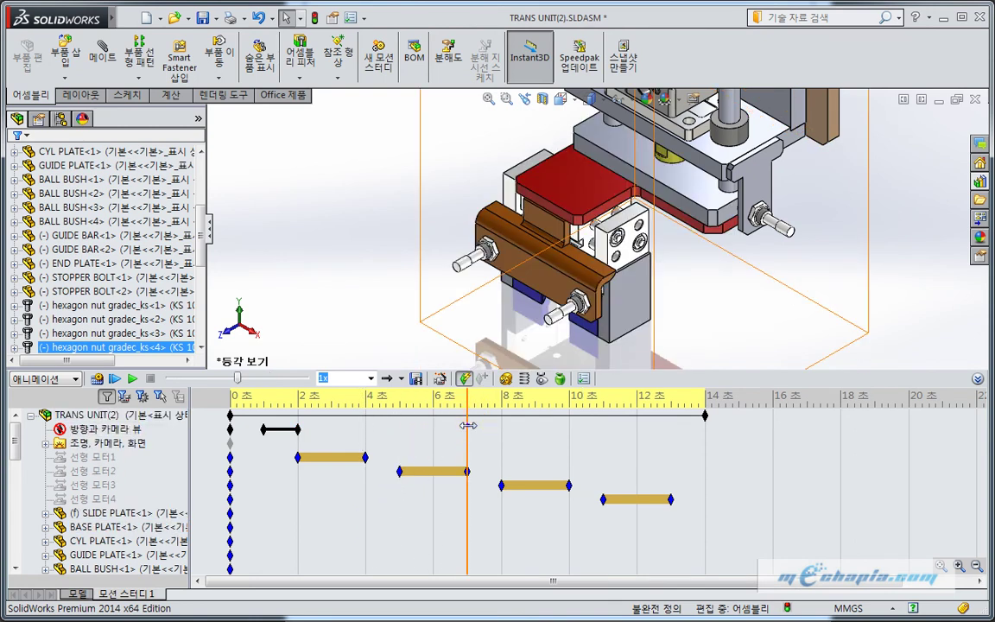
right_click(467, 425)
click(492, 505)
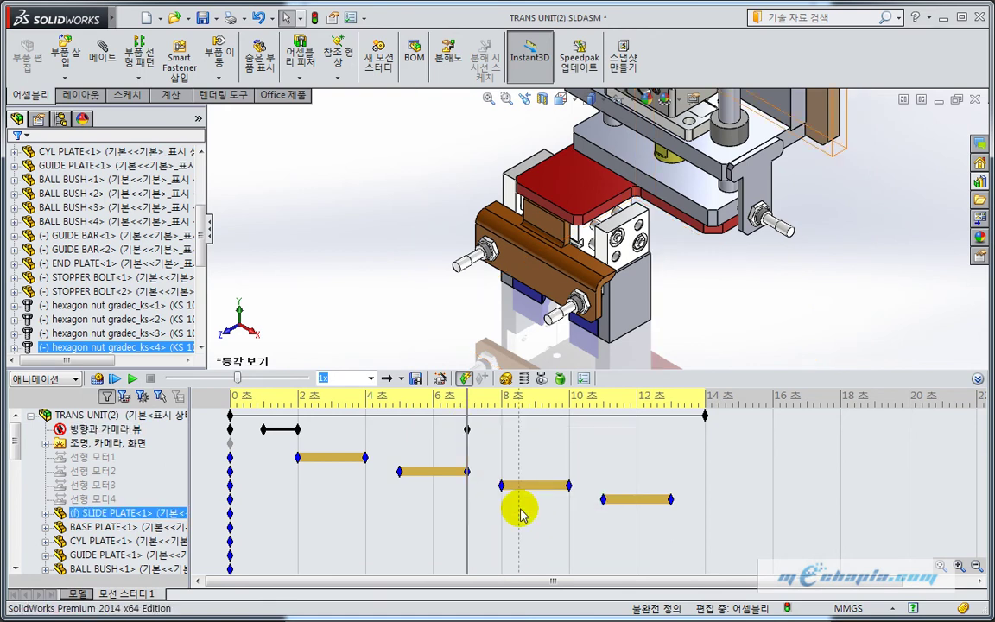
click(494, 444)
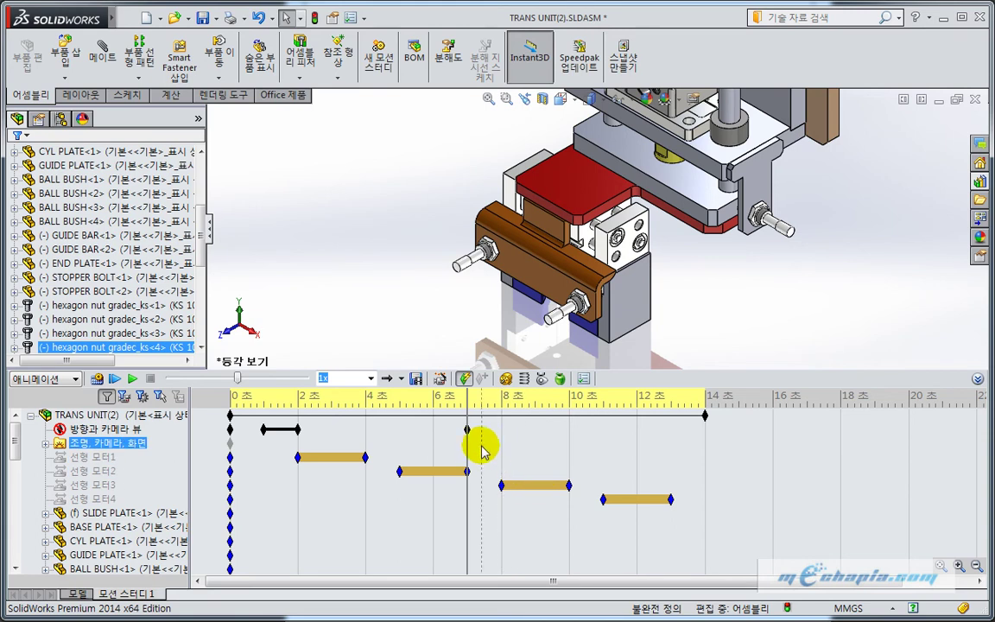
drag(466, 445, 501, 429)
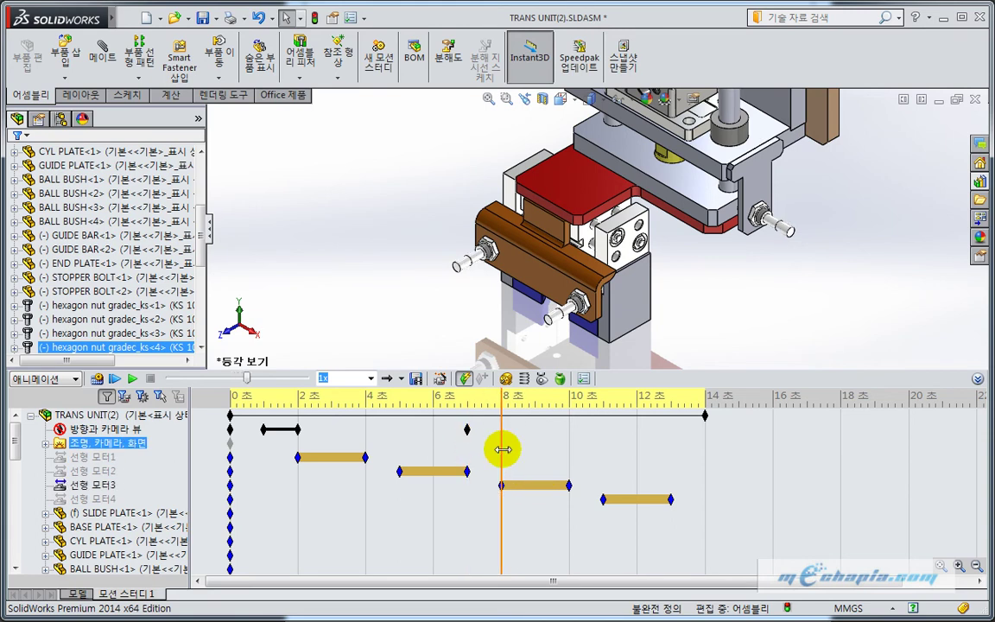
- Enable view key creation, zoom to fit and pan to show the whole assembly
right_click(128, 429)
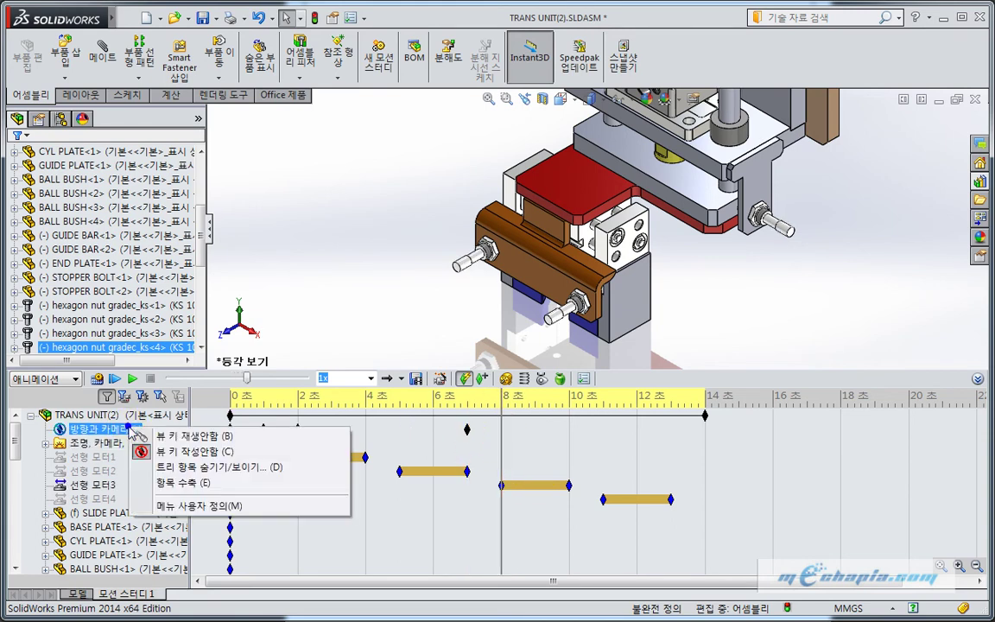
click(194, 453)
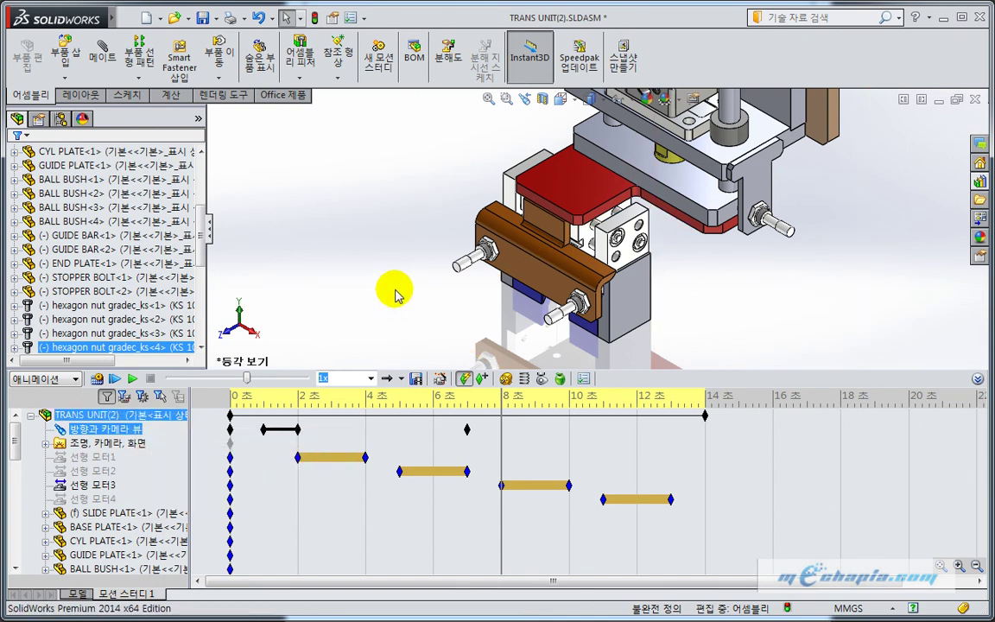
key(f)
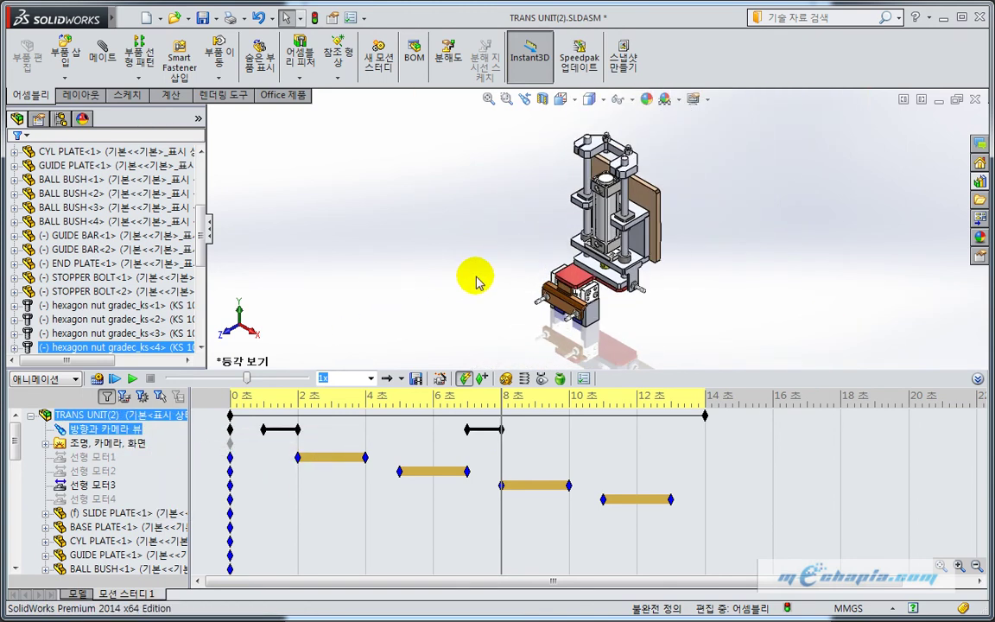
ctrl+middle_drag(477, 281, 446, 259)
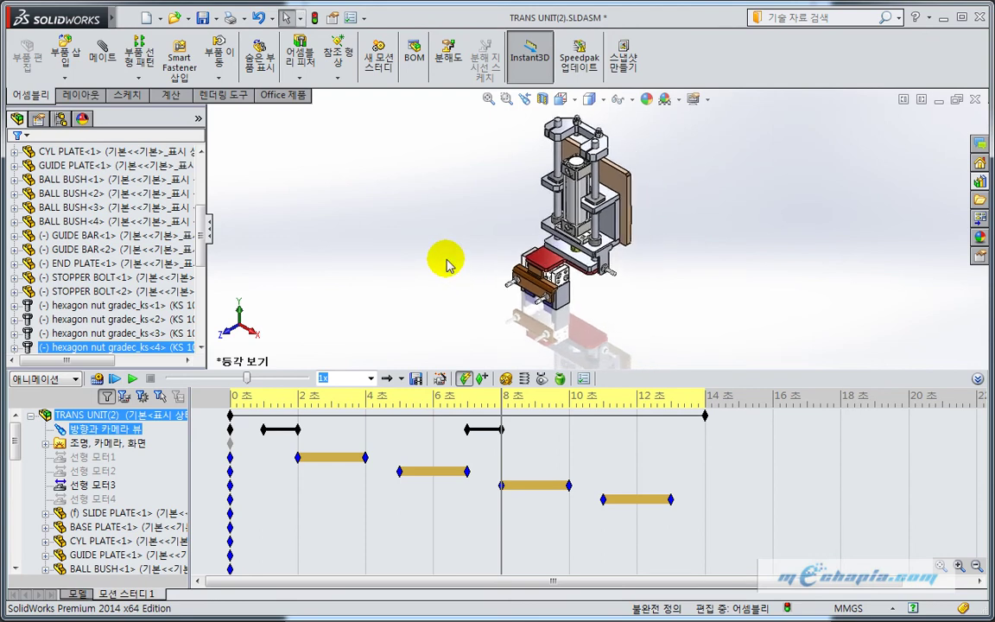
click(518, 438)
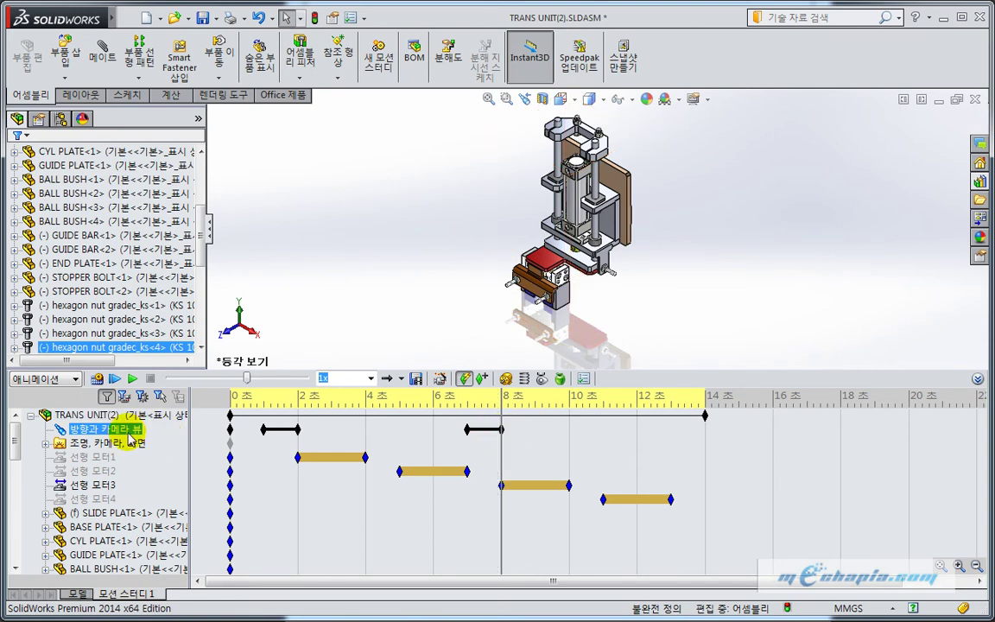
- Disable view key creation again and replay the full study from 0 s to 14 s
right_click(99, 432)
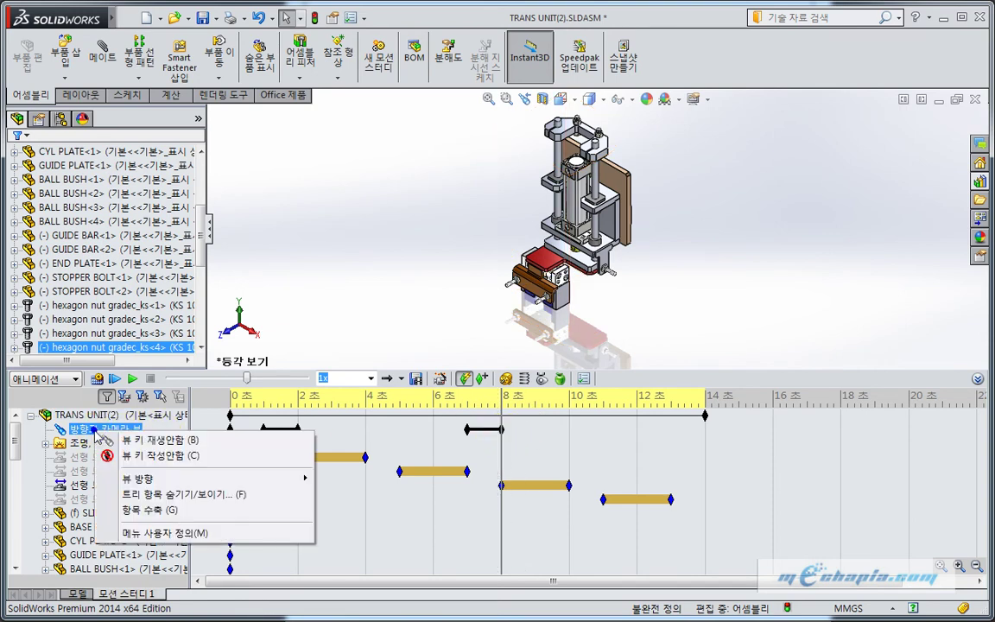
click(160, 464)
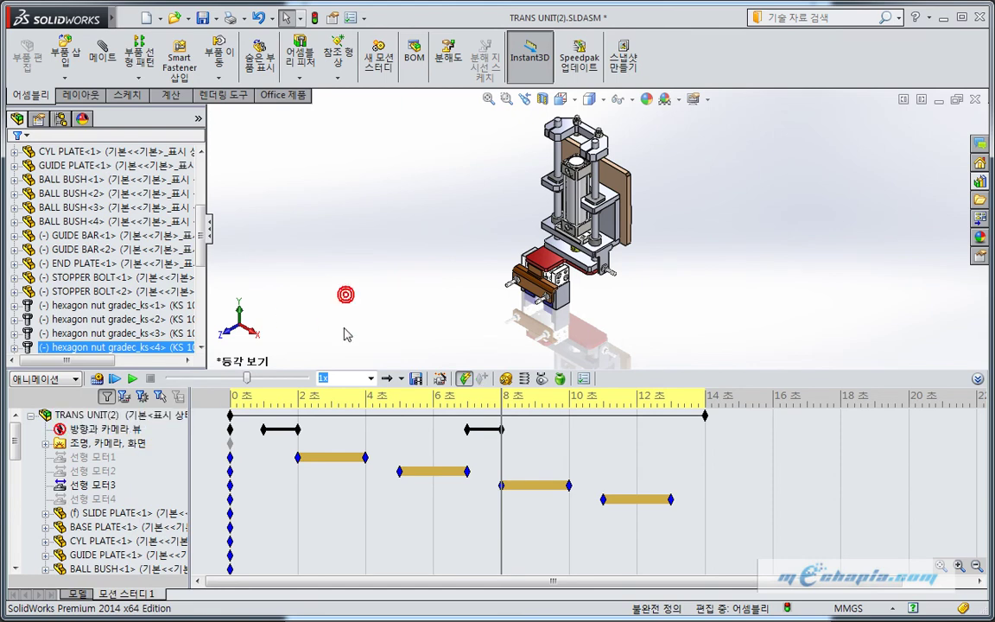
click(373, 442)
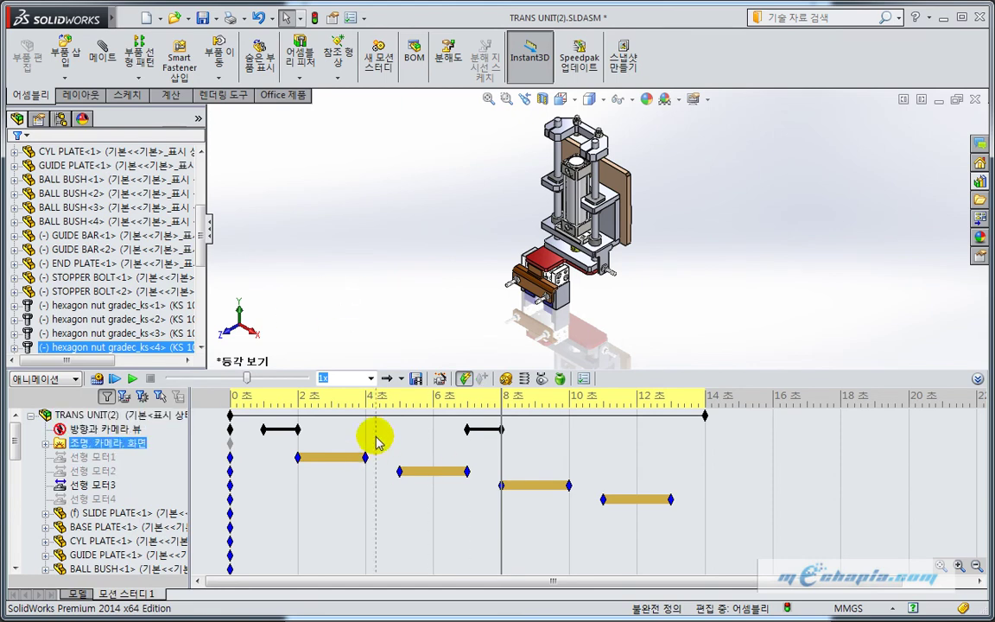
click(96, 380)
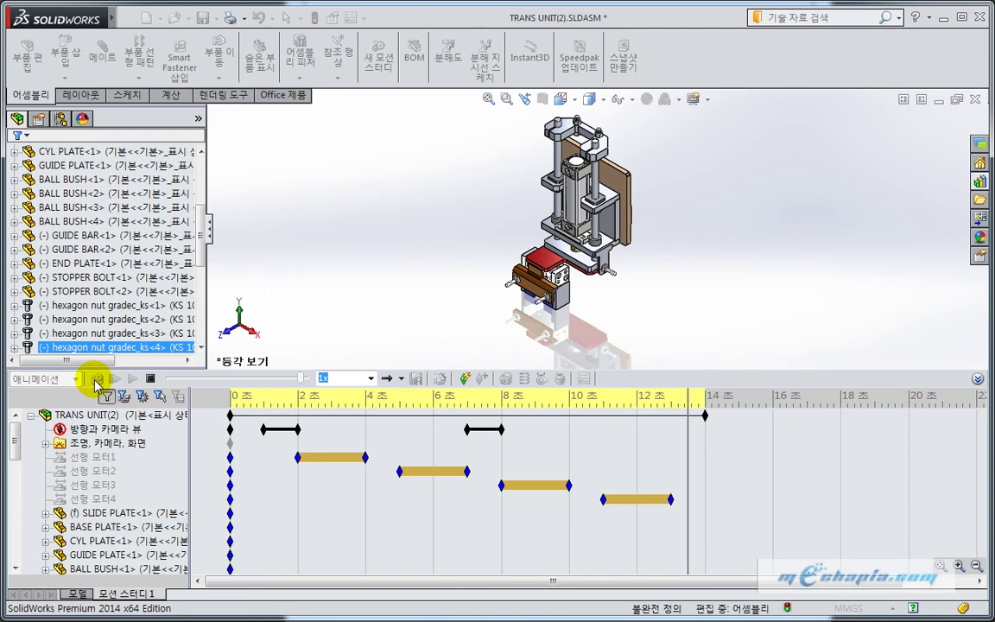
click(97, 381)
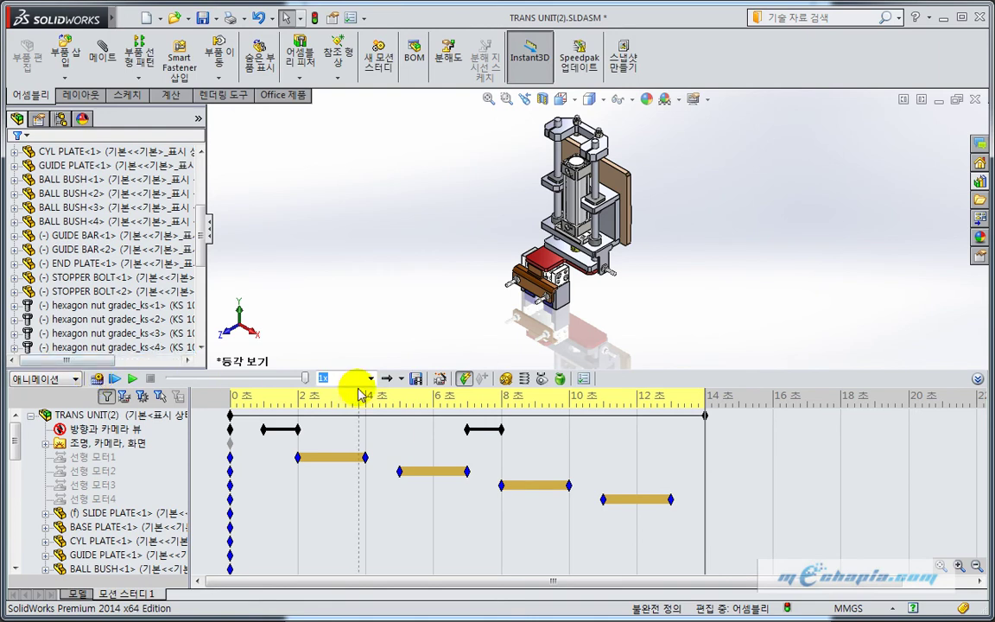
- Export the animation as TRANS UNIT.avi, accepting the Microsoft Video 1 compression settings
click(415, 379)
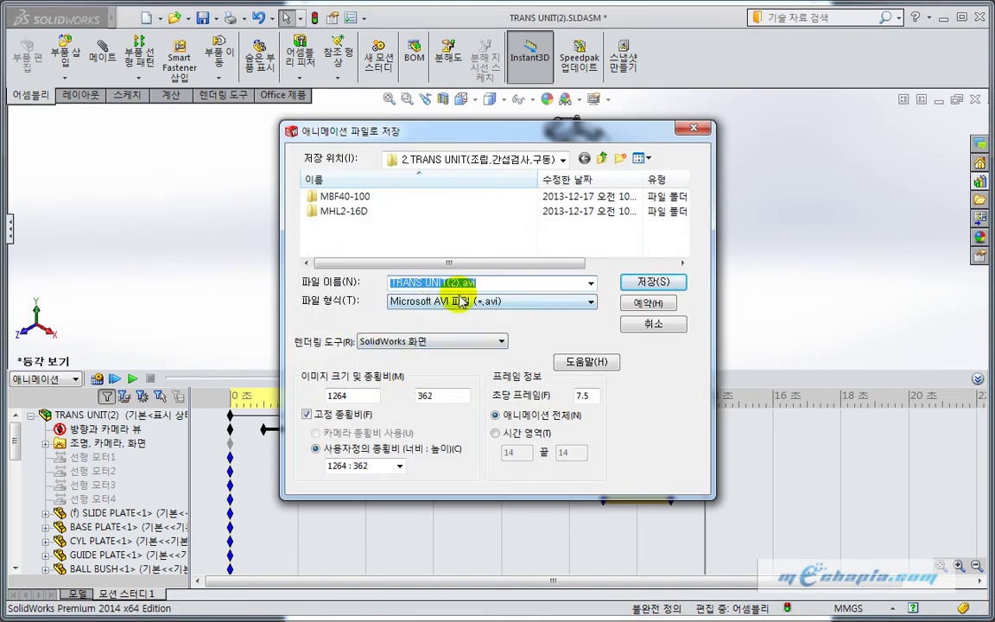
click(456, 285)
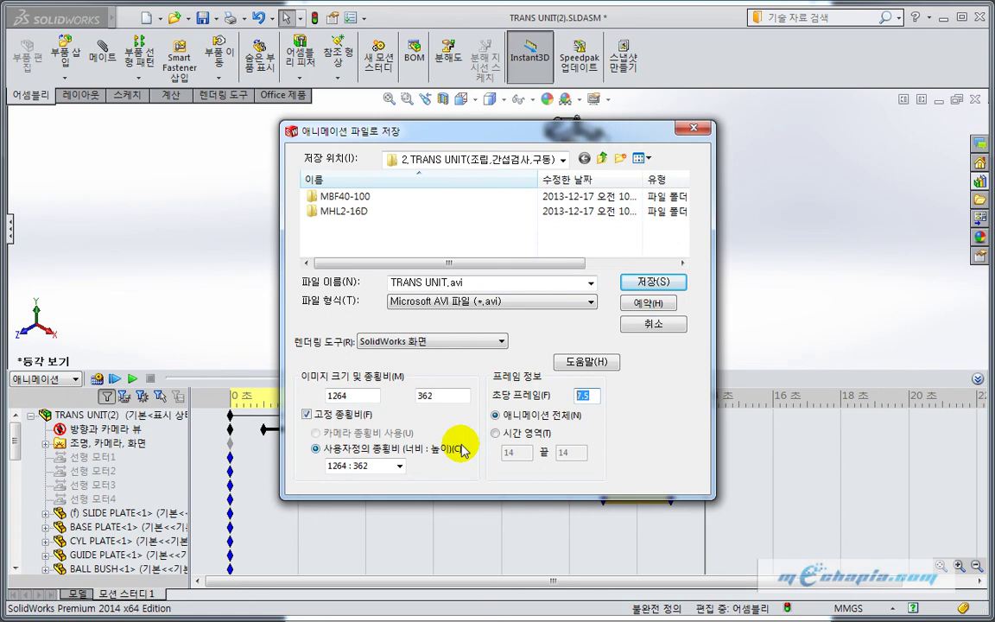
click(650, 283)
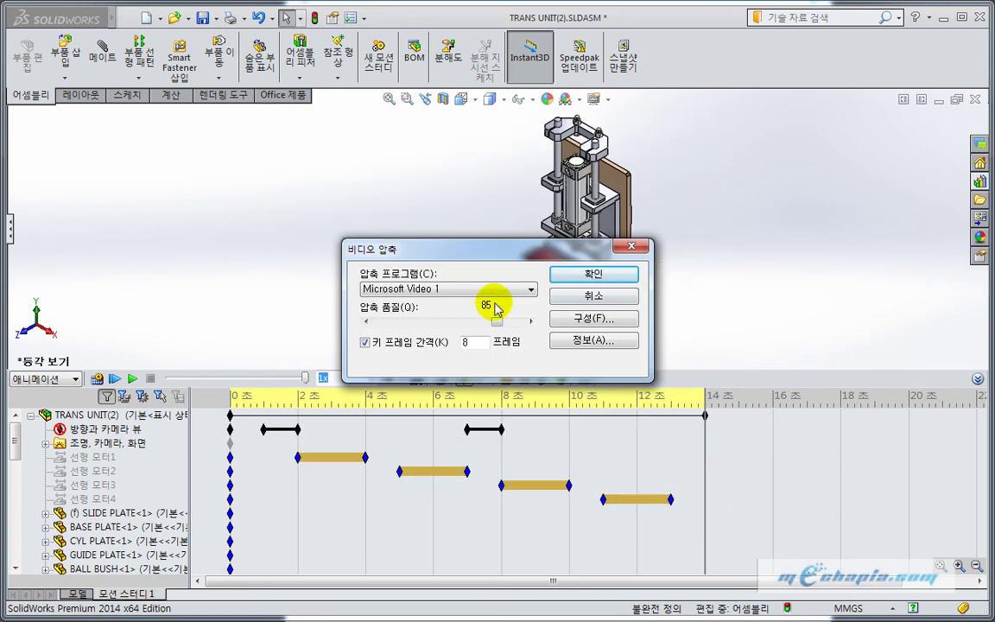
click(593, 275)
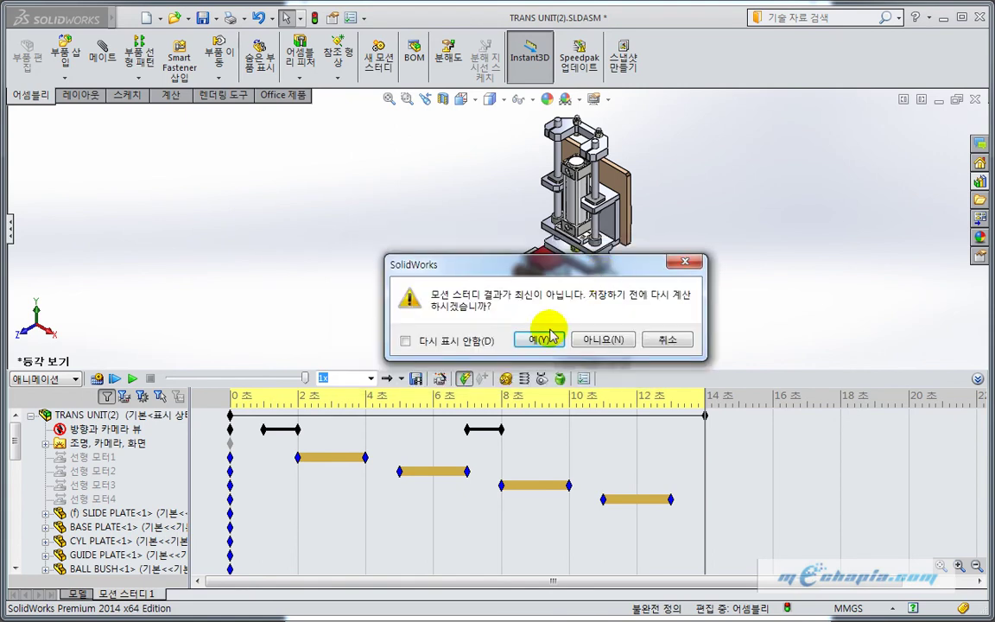
- Accept recalculating the motion study so the AVI records, then pan the assembly slightly
click(477, 340)
click(539, 340)
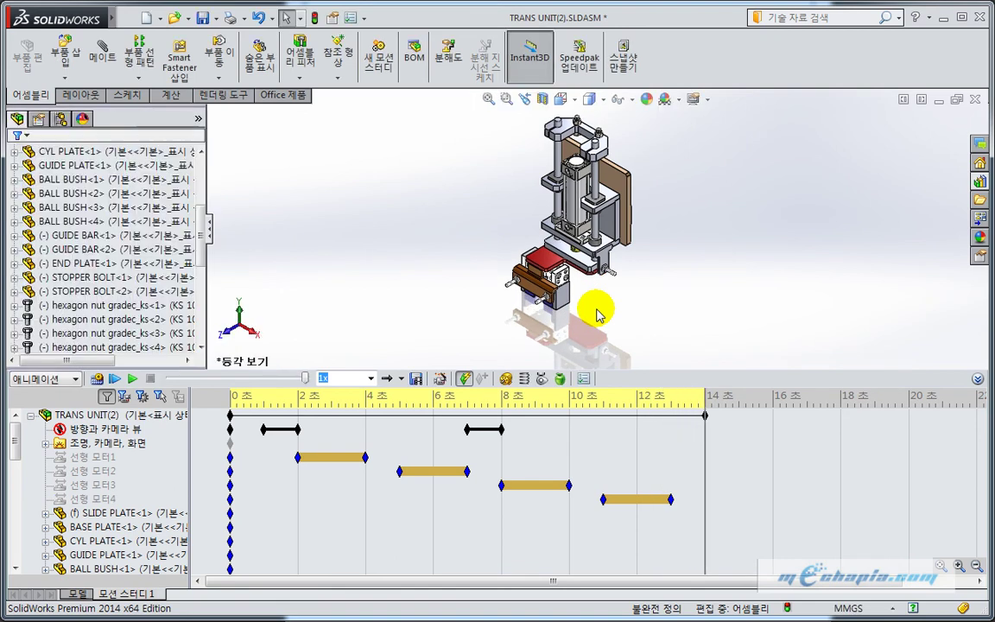
ctrl+middle_drag(455, 260, 438, 277)
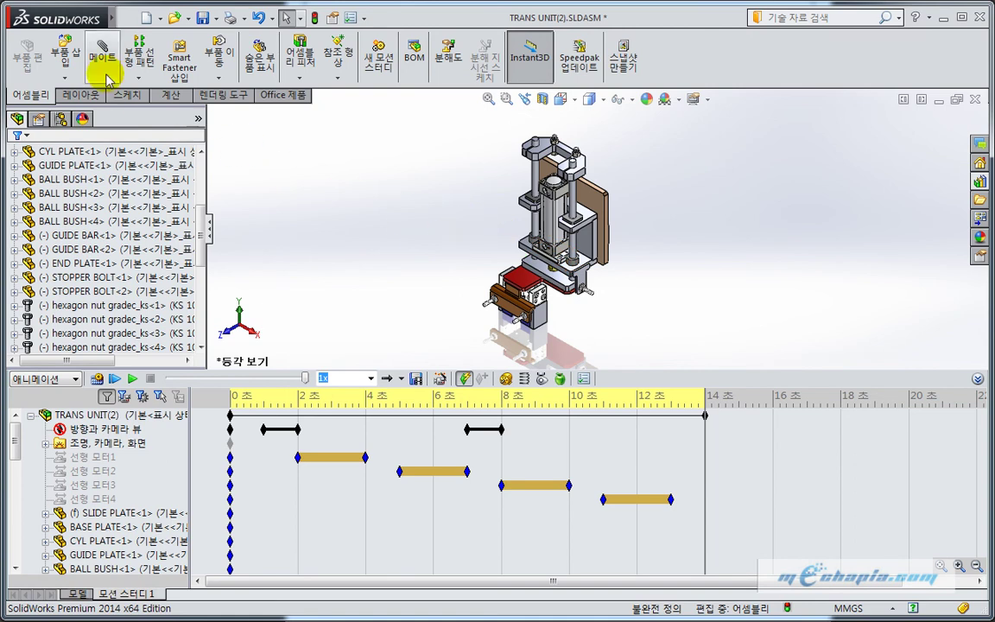
mouse_move(57, 18)
click(136, 18)
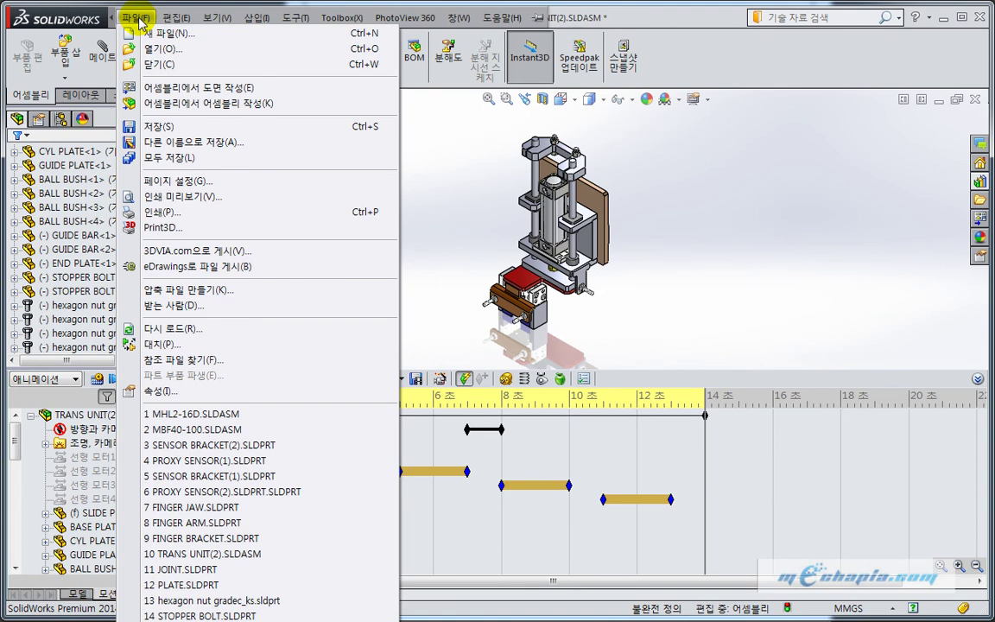
- Publish the assembly to eDrawings with its motion study and choose Register Later
click(207, 268)
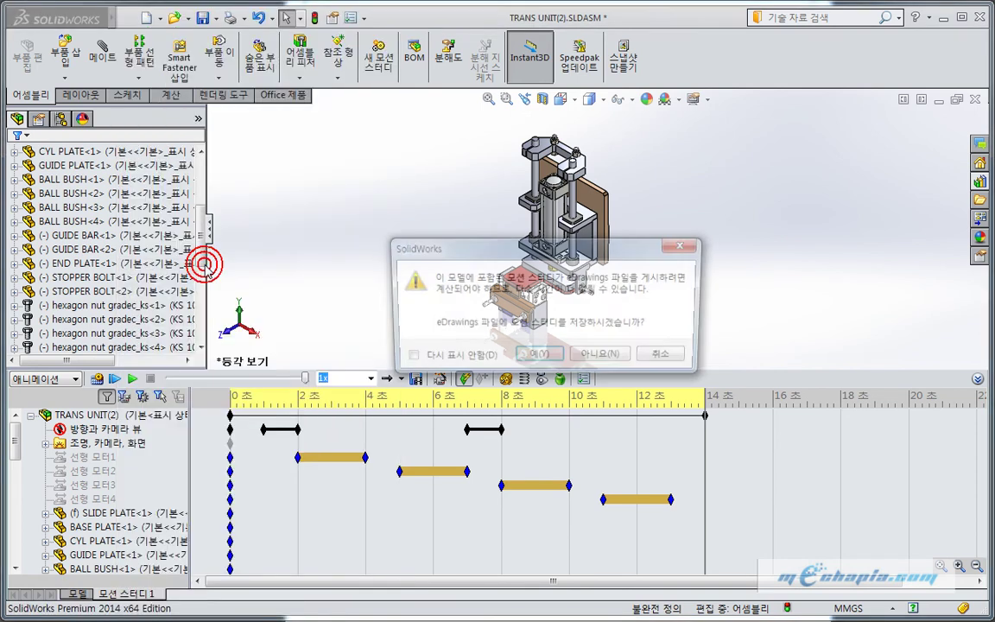
click(523, 357)
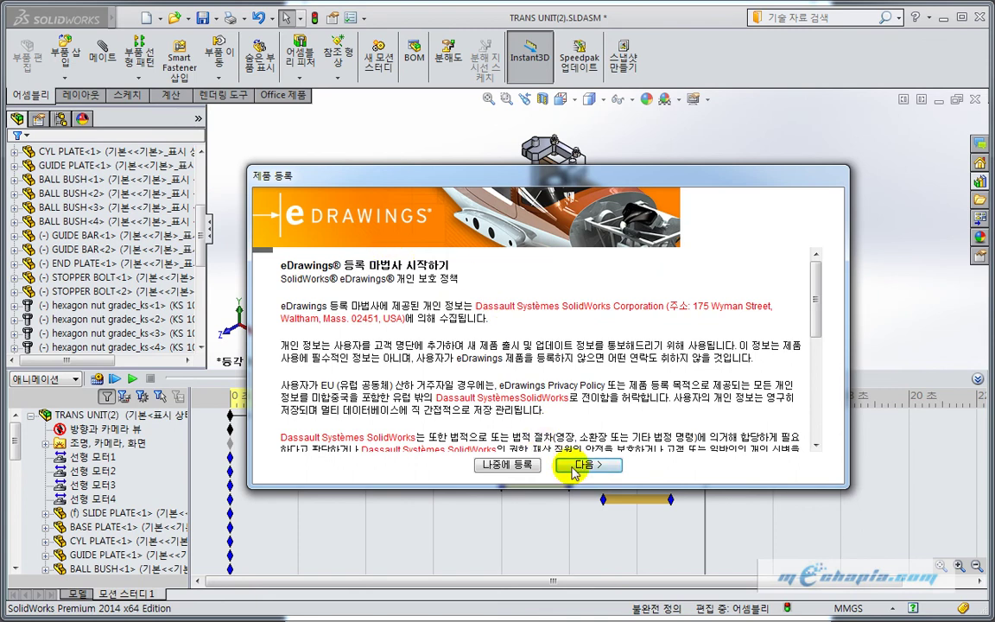
click(572, 468)
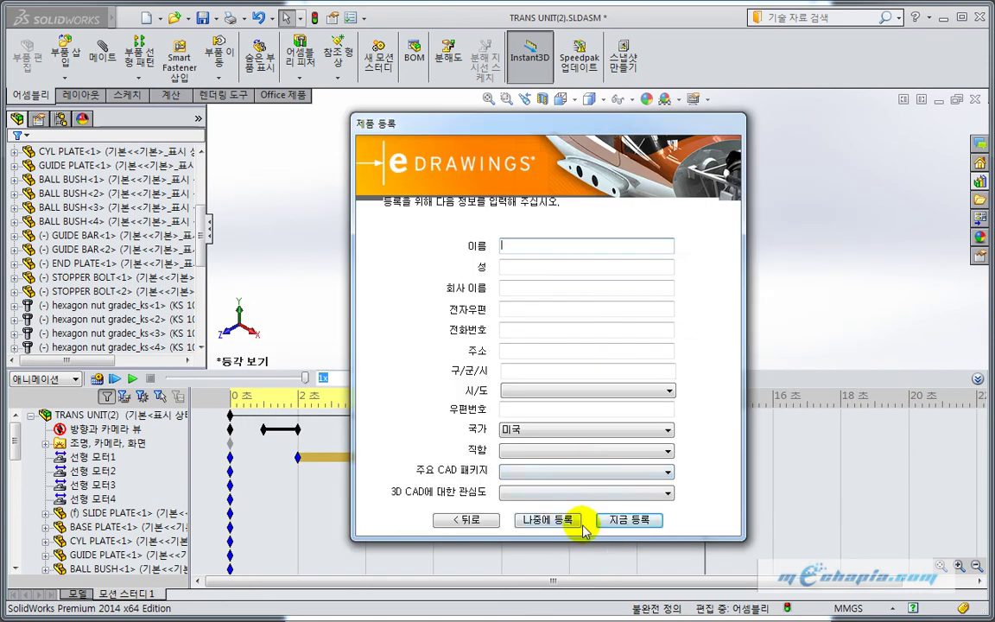
click(565, 521)
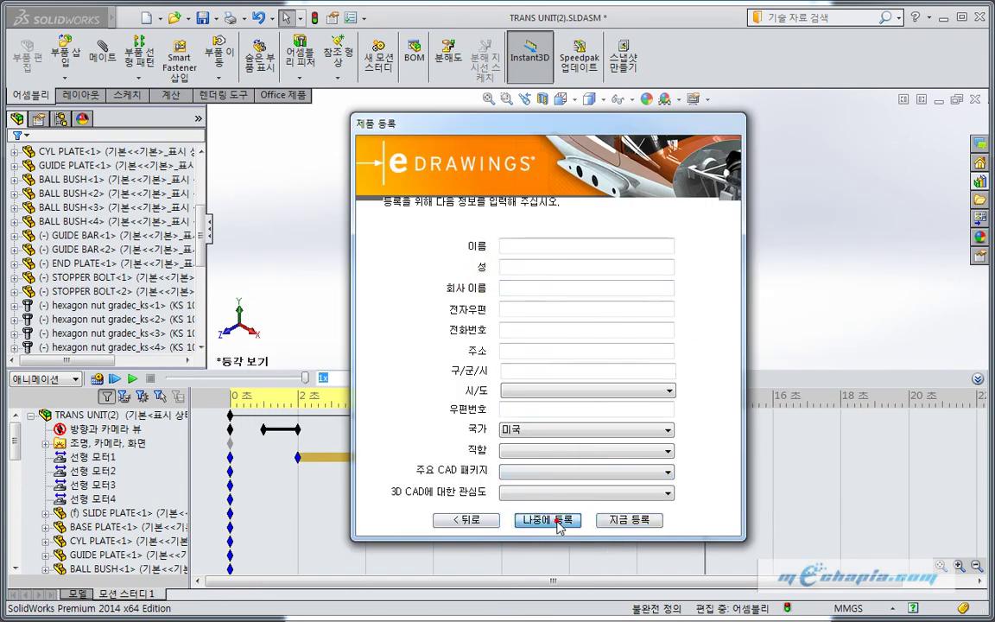
click(437, 328)
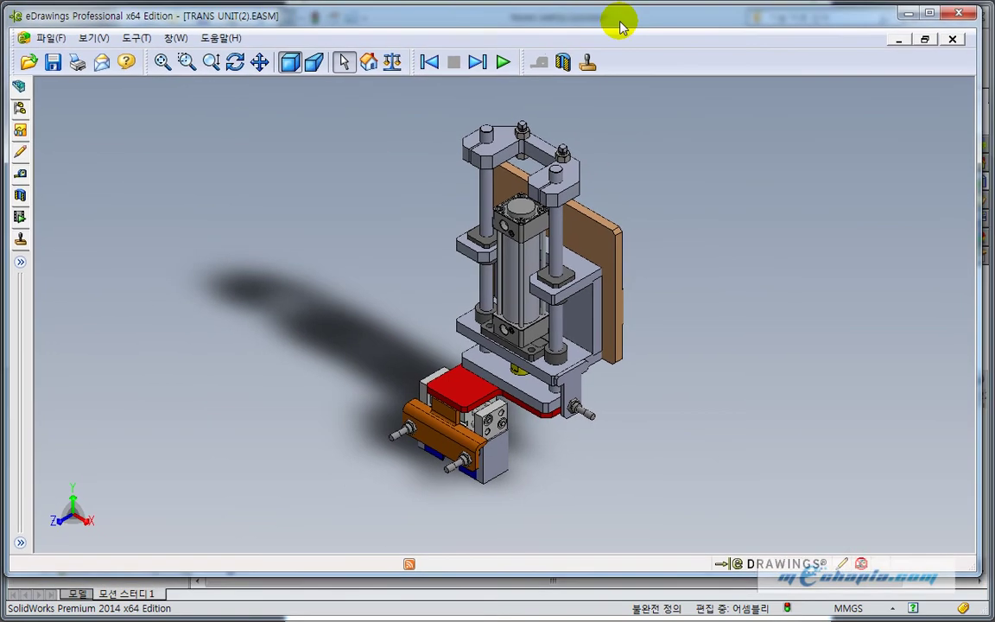
- Enlarge the eDrawings window to nearly full screen and orbit the gripper assembly
drag(619, 21, 616, 18)
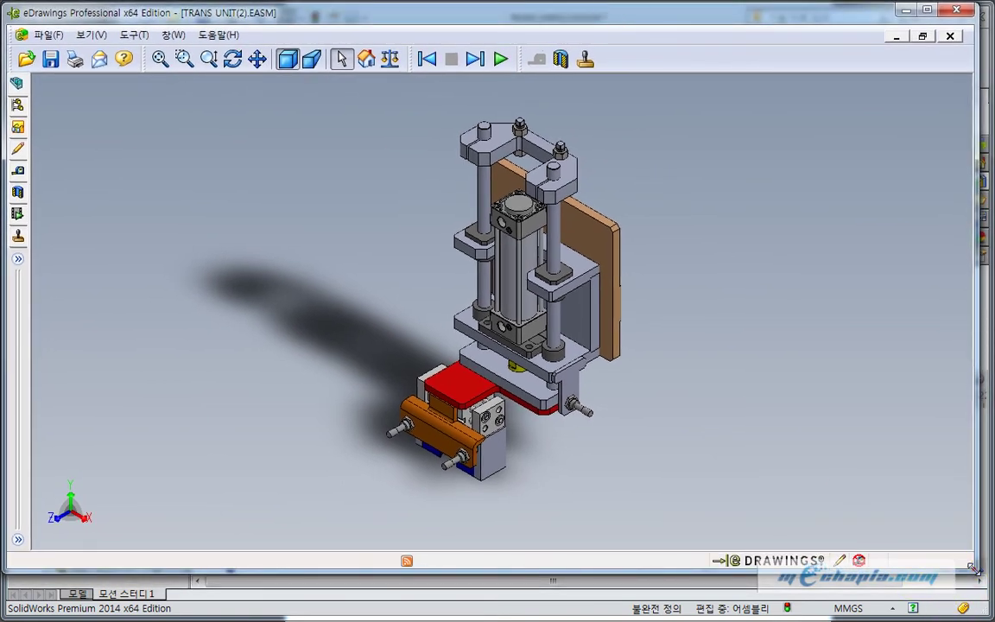
drag(974, 568, 988, 617)
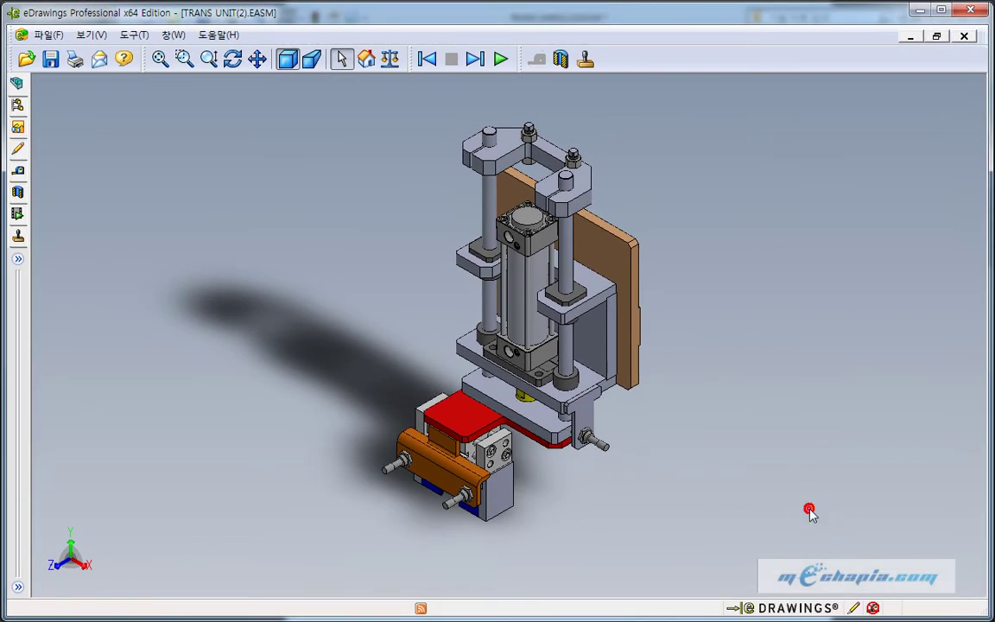
mouse_move(385, 356)
mouse_down()
mouse_move(402, 313)
mouse_move(437, 333)
mouse_move(418, 355)
mouse_move(367, 370)
mouse_move(455, 374)
mouse_move(465, 350)
mouse_move(407, 333)
mouse_move(455, 318)
mouse_up()
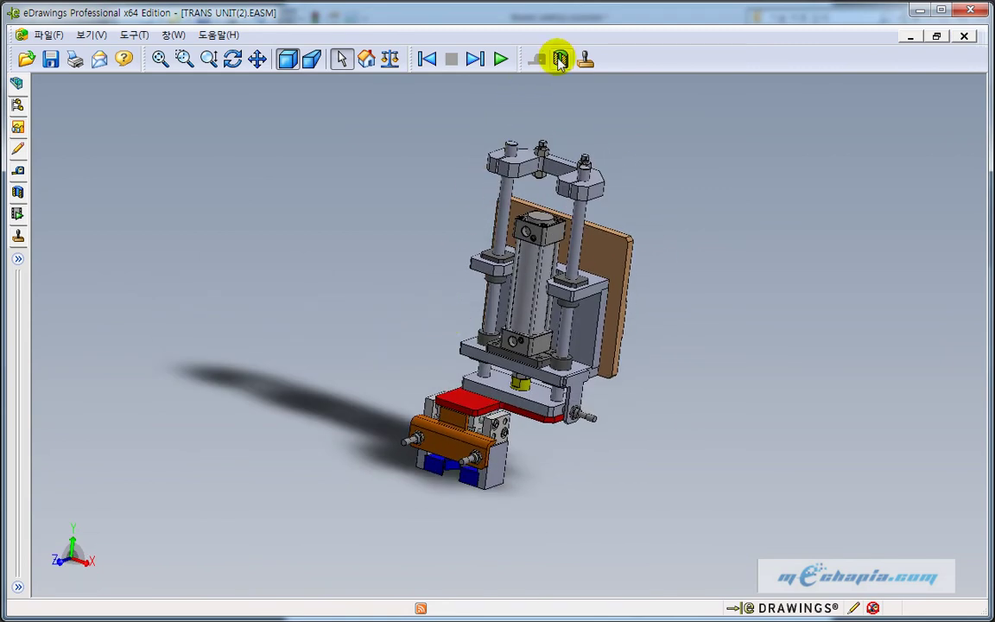
- Inspect the model with a temporary section cut, then show the animation list
click(560, 58)
mouse_move(522, 356)
mouse_down()
mouse_move(504, 429)
mouse_move(660, 512)
mouse_move(711, 489)
mouse_move(636, 519)
mouse_up()
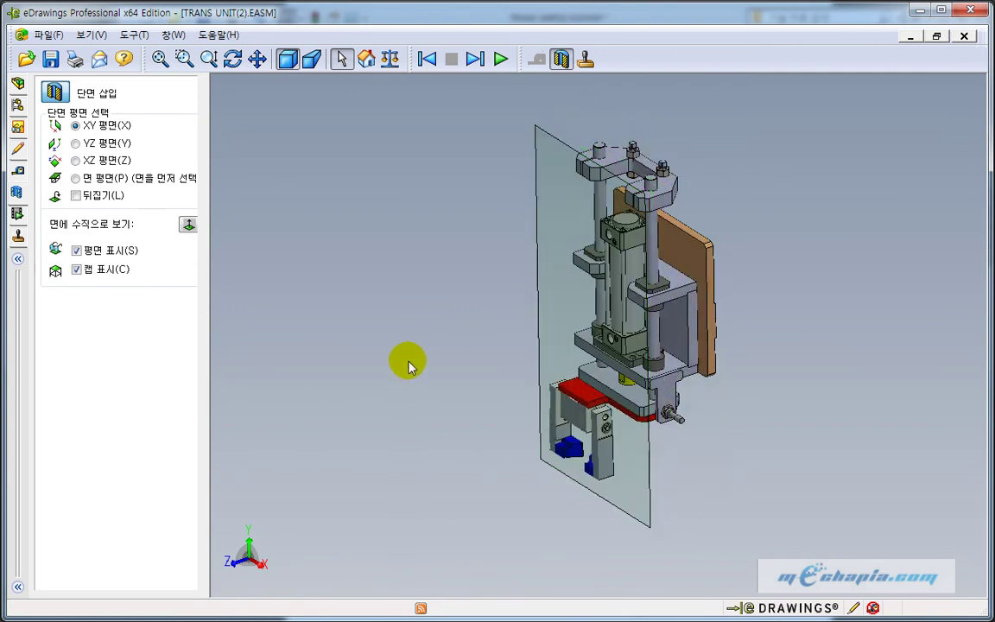
click(562, 59)
drag(441, 322, 448, 318)
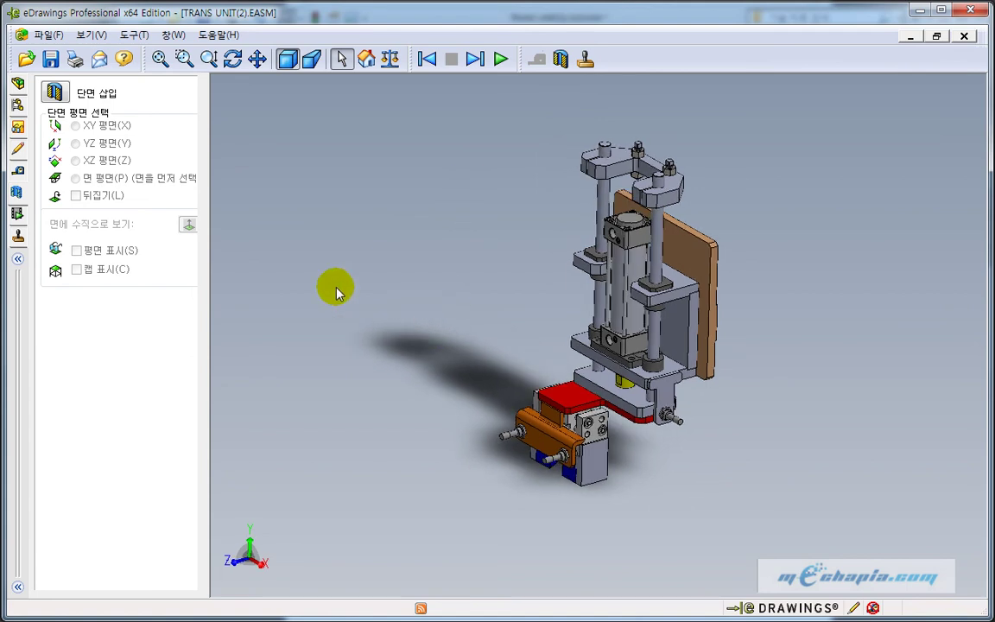
click(18, 211)
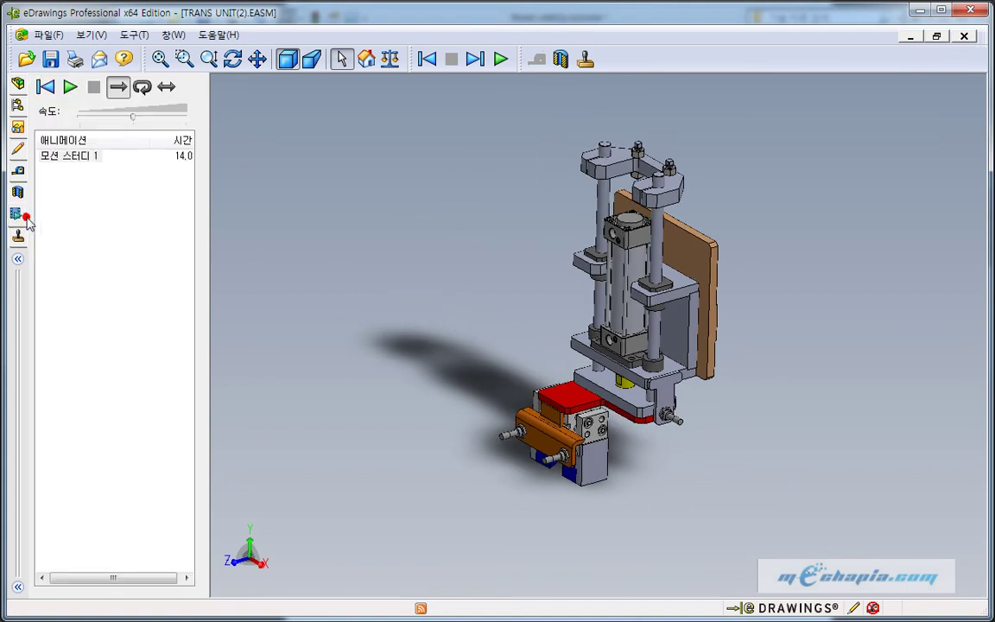
- Play the 모션 스터디 1 animation and zoom out to the full assembly as it runs
click(69, 157)
click(70, 87)
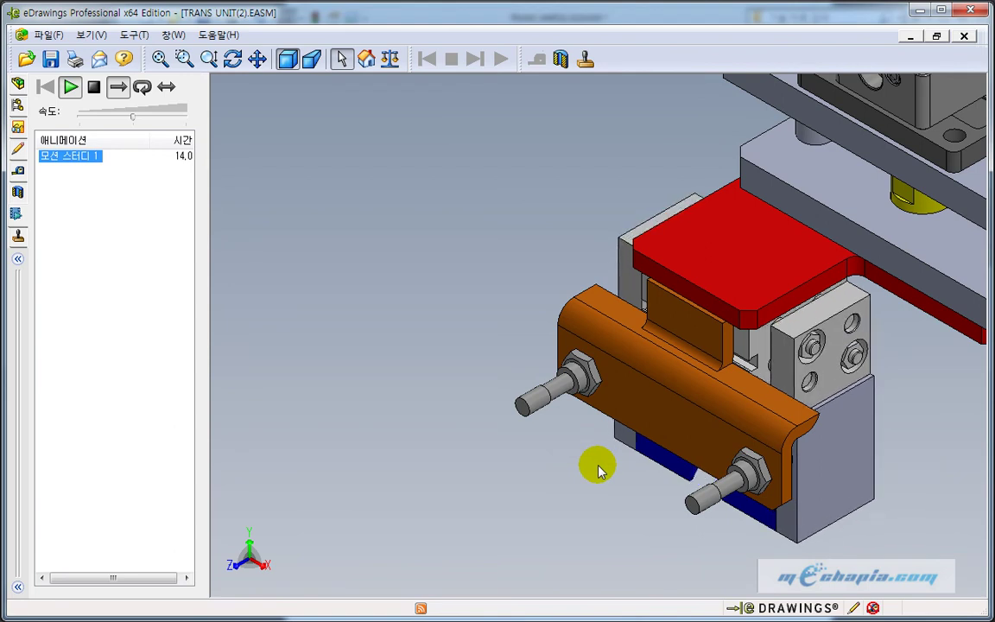
scroll(599, 468, up, 3)
scroll(595, 466, up, 3)
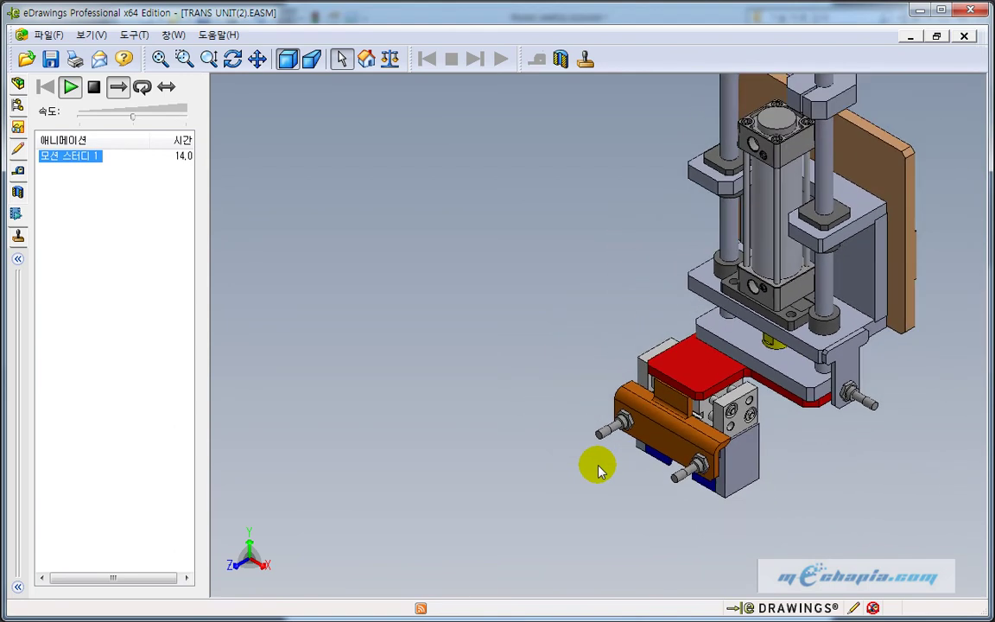
scroll(595, 467, up, 2)
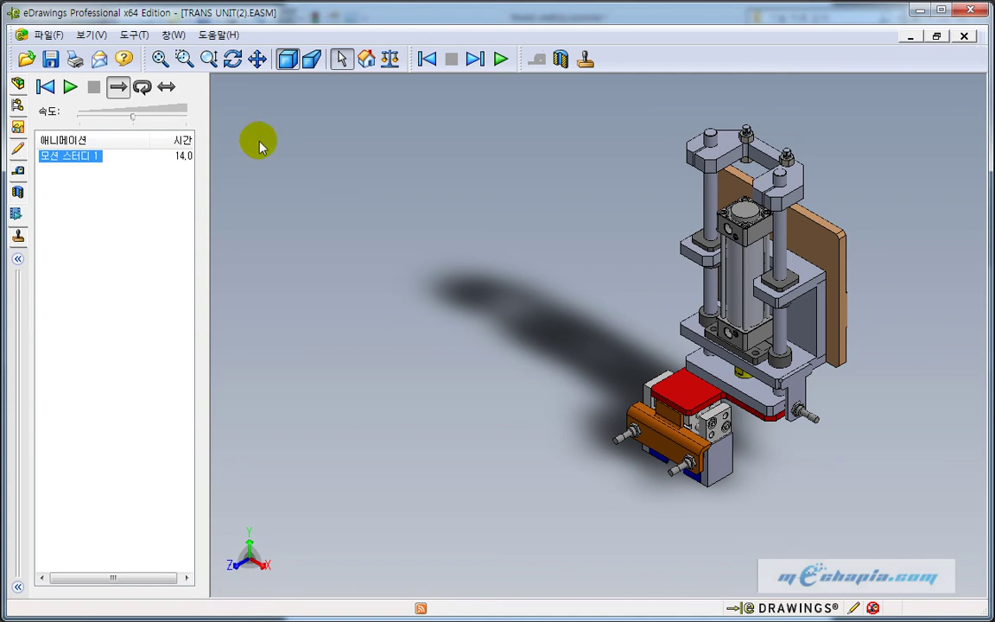
- Save the model as the 64-bit eDrawings executable TRANS UNIT(2)_64.exe in Documents
click(47, 34)
click(98, 87)
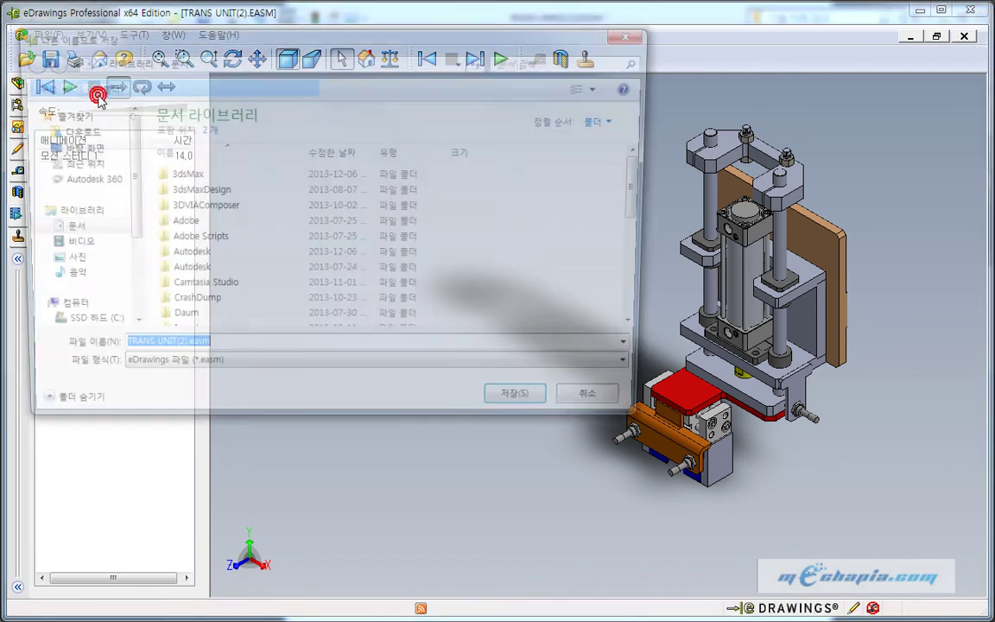
click(217, 373)
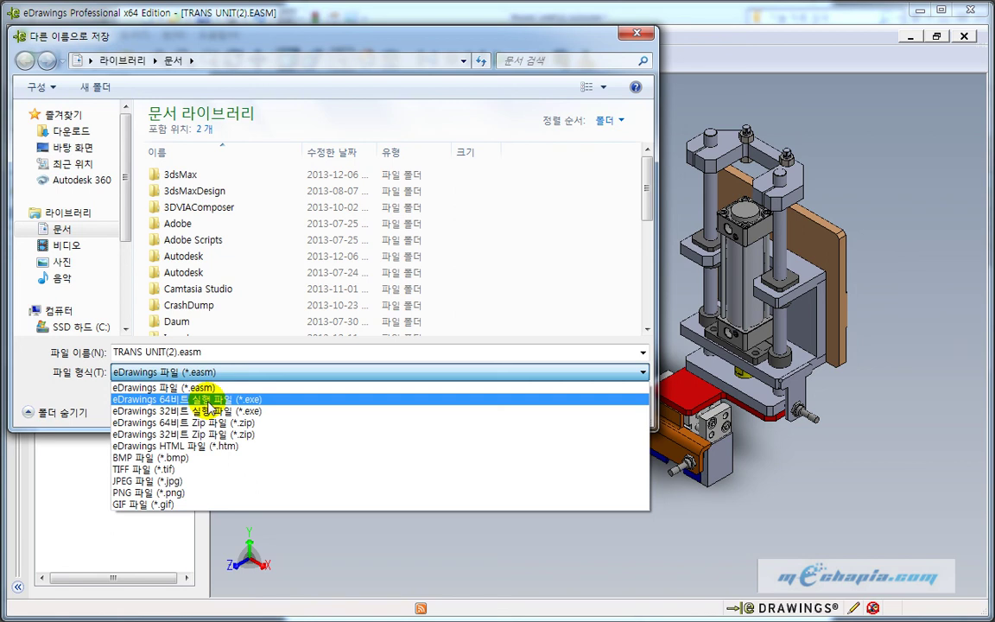
click(208, 402)
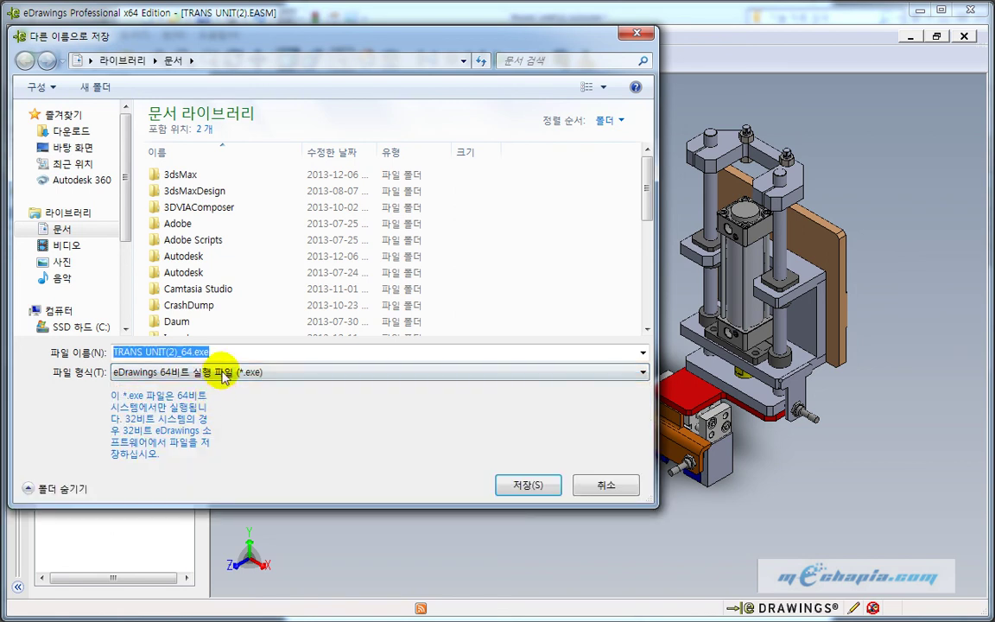
click(208, 373)
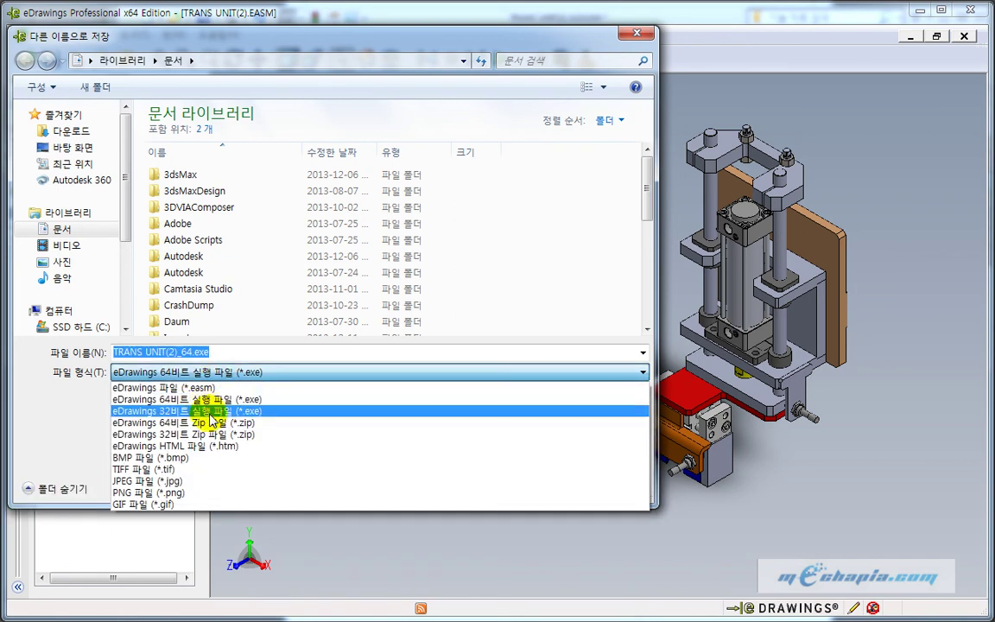
click(211, 413)
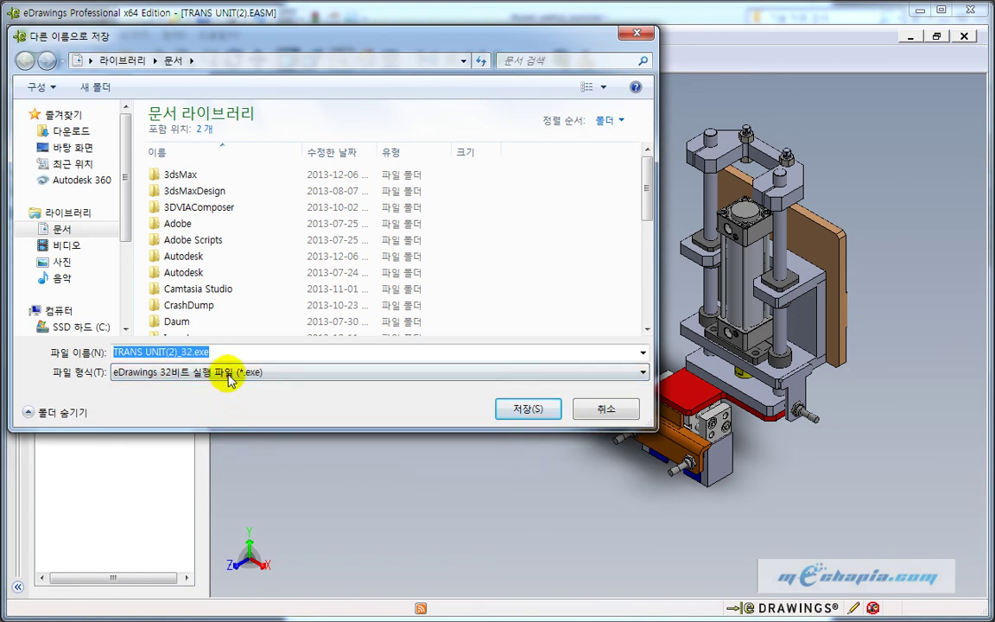
click(222, 371)
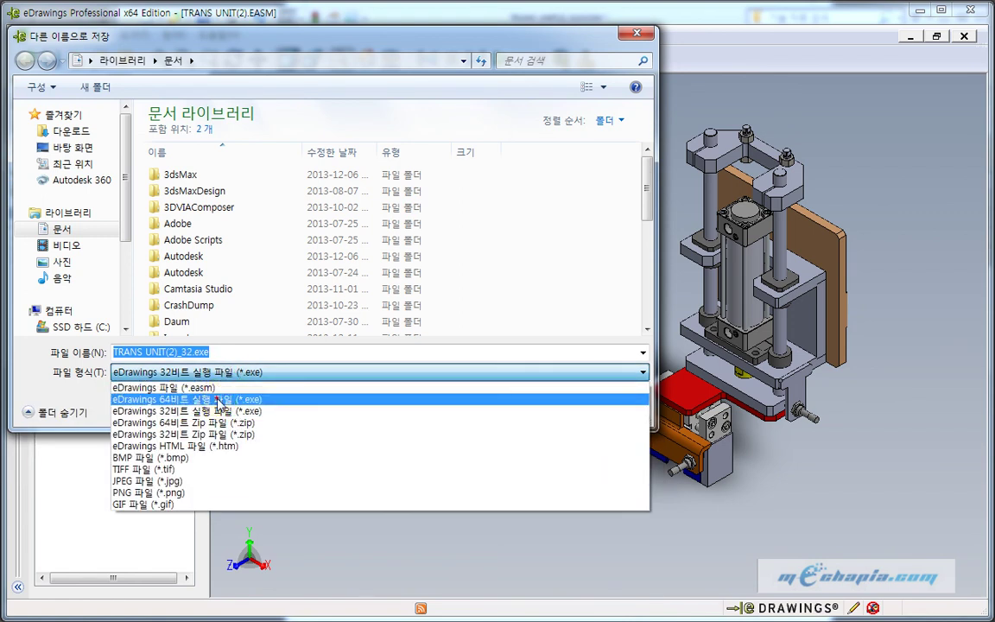
click(220, 401)
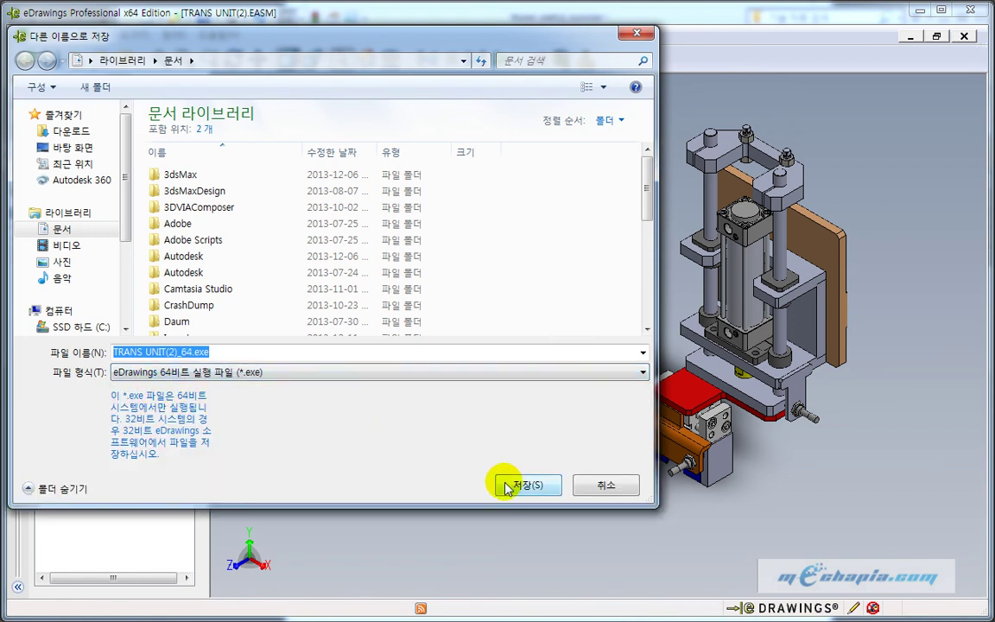
click(540, 489)
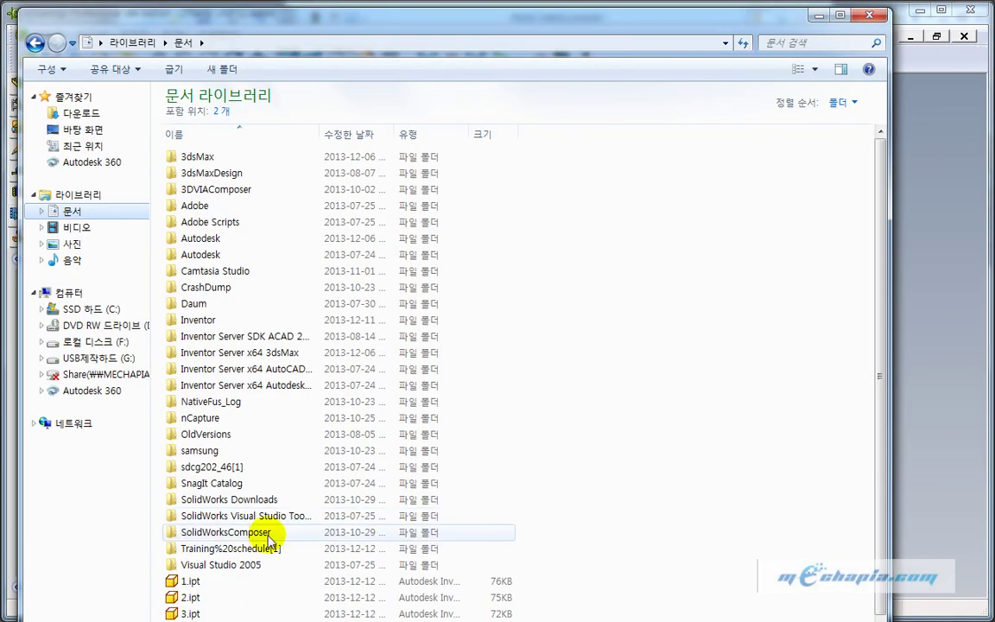
- Find TRANS UNIT(2)_64.exe in Documents, close eDrawings, and launch the executable
click(242, 533)
scroll(260, 533, down, 1)
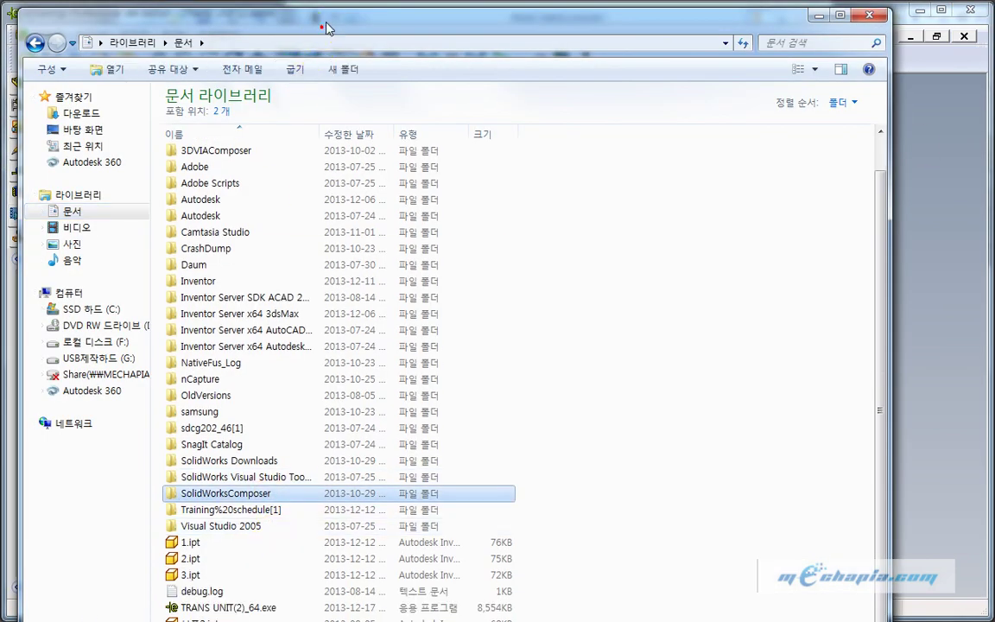
drag(313, 26, 327, 2)
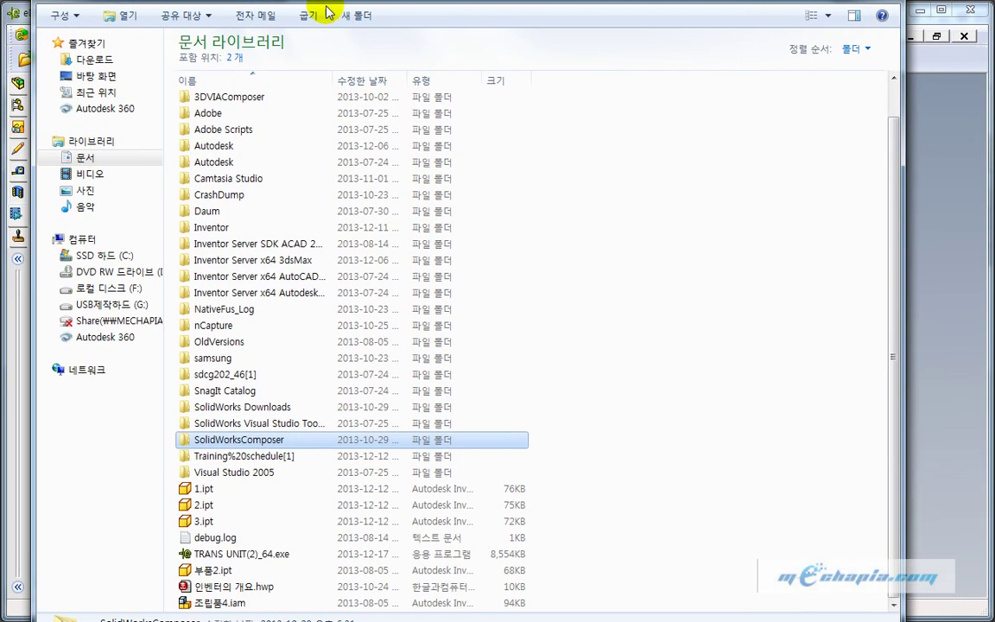
click(225, 554)
click(962, 145)
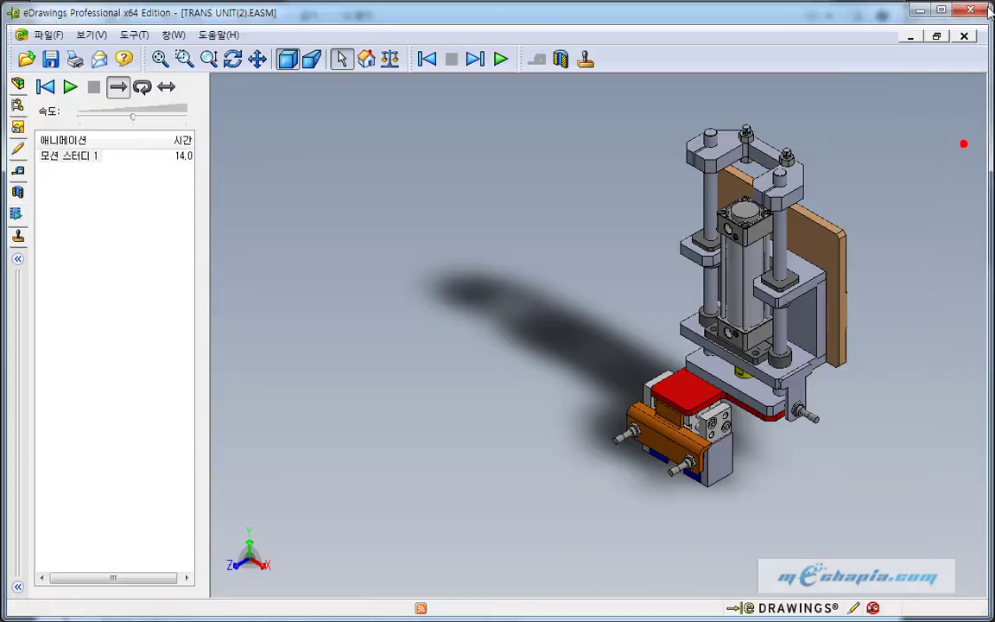
click(974, 13)
double_click(226, 554)
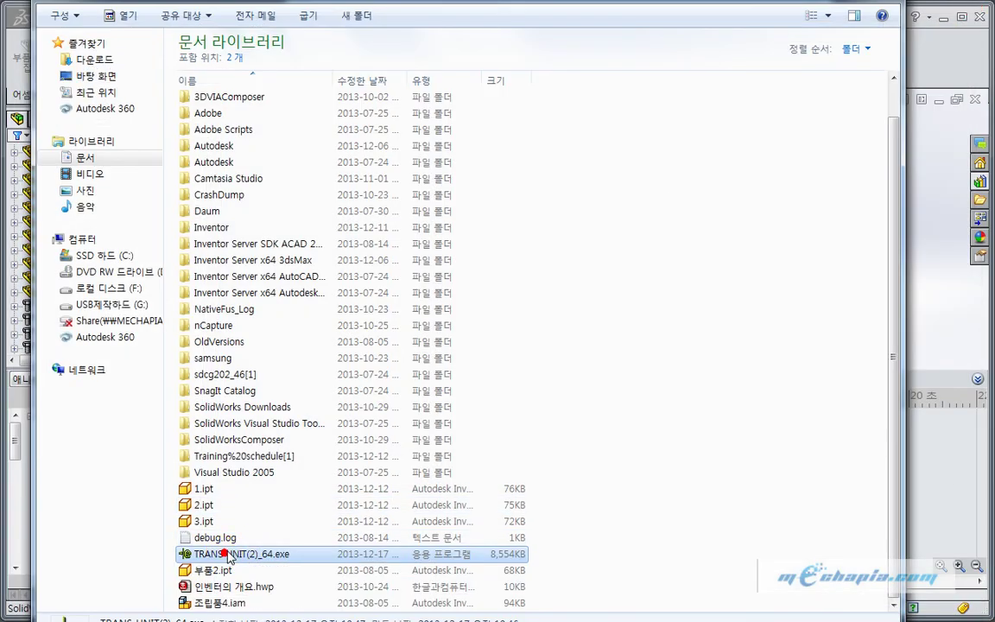
- Rotate the TRANS UNIT(2)_64.EASM gripper slightly in eDrawings x64 to check it
mouse_move(386, 356)
middle_down()
mouse_move(351, 378)
mouse_move(398, 337)
mouse_move(362, 351)
mouse_move(357, 366)
mouse_move(364, 326)
mouse_move(382, 363)
middle_up()
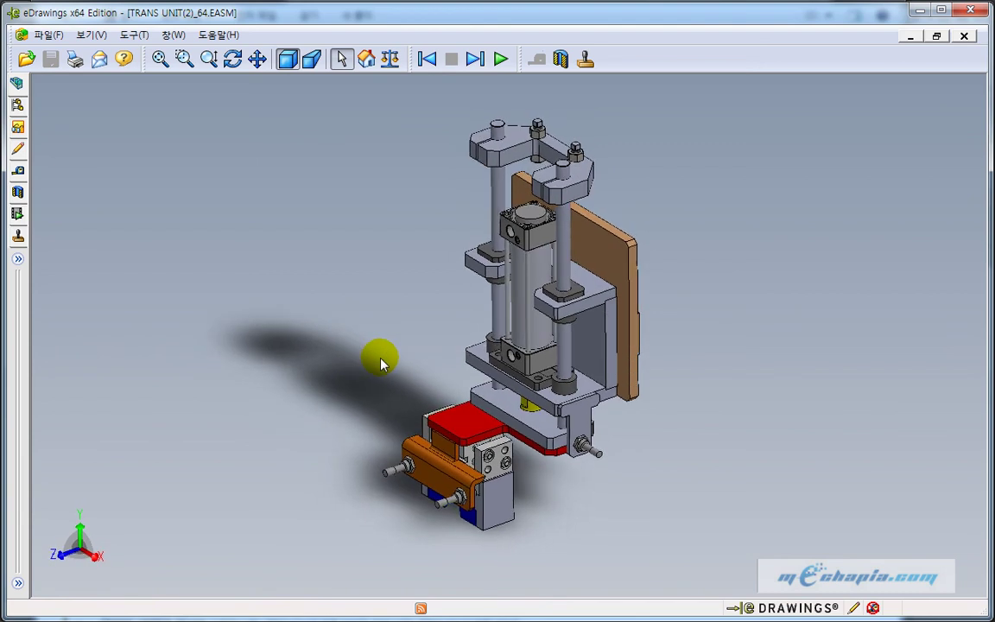